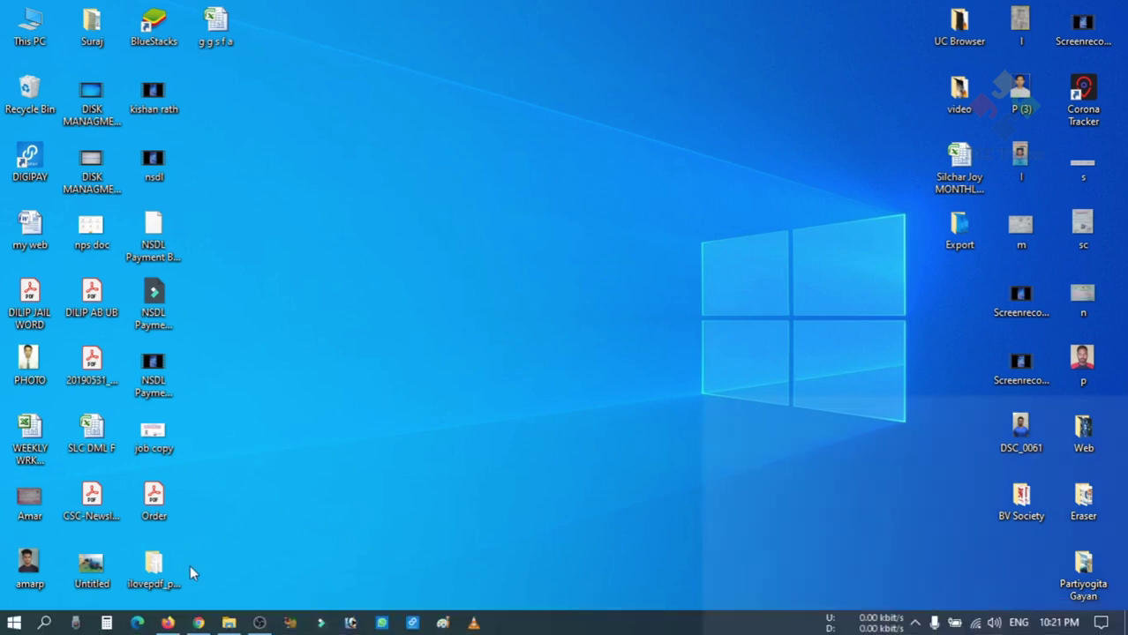
Switch to Chrome and search for woocommerce among the plugins that can be added to the WordPress site
{"action": "left_click", "coordinate": [198, 623]}
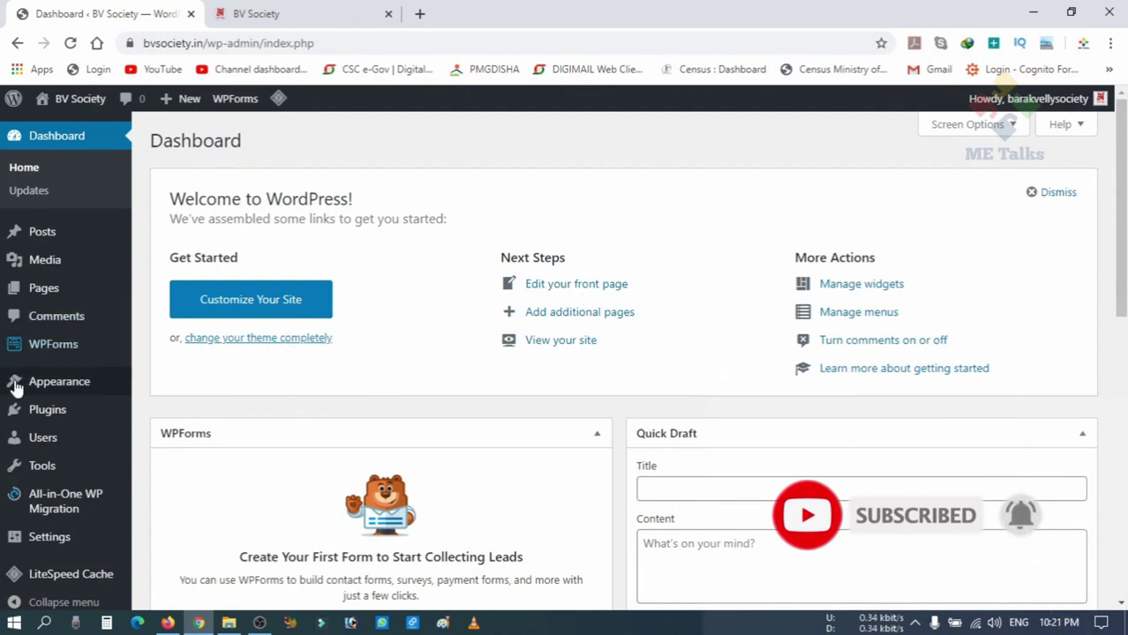
{"action": "mouse_move", "coordinate": [40, 422]}
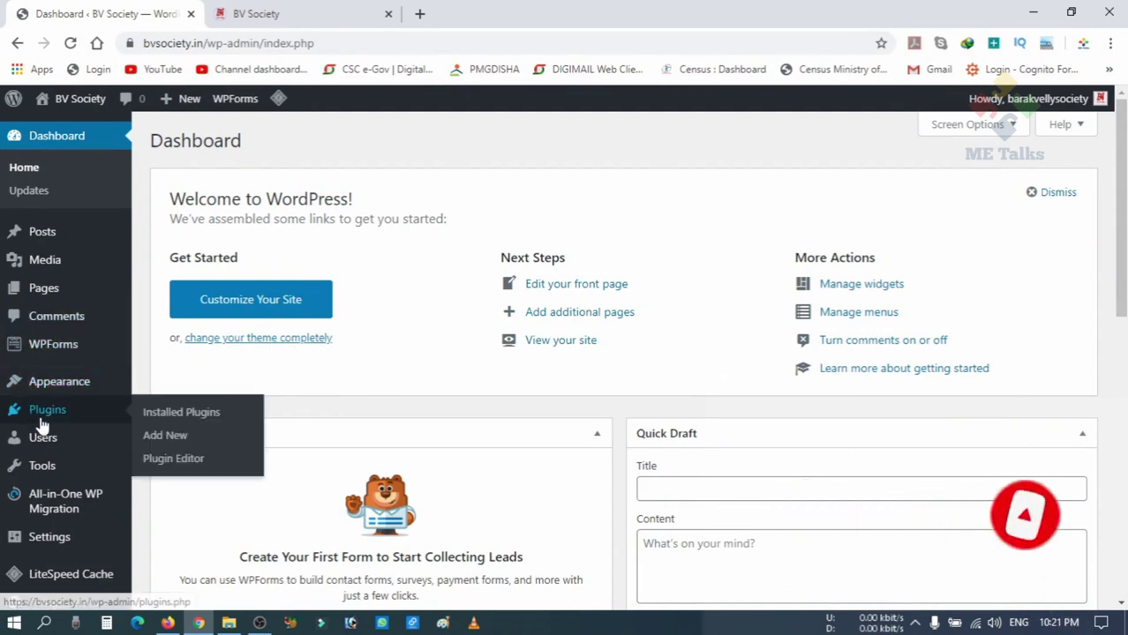
{"action": "left_click", "coordinate": [177, 439]}
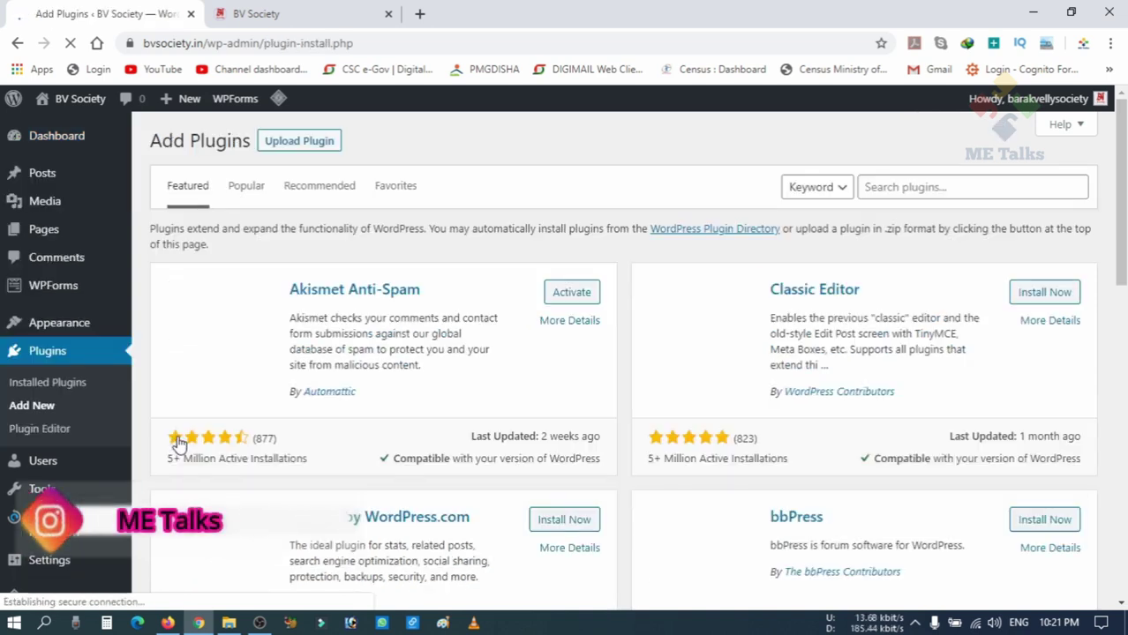
{"action": "left_click", "coordinate": [918, 191]}
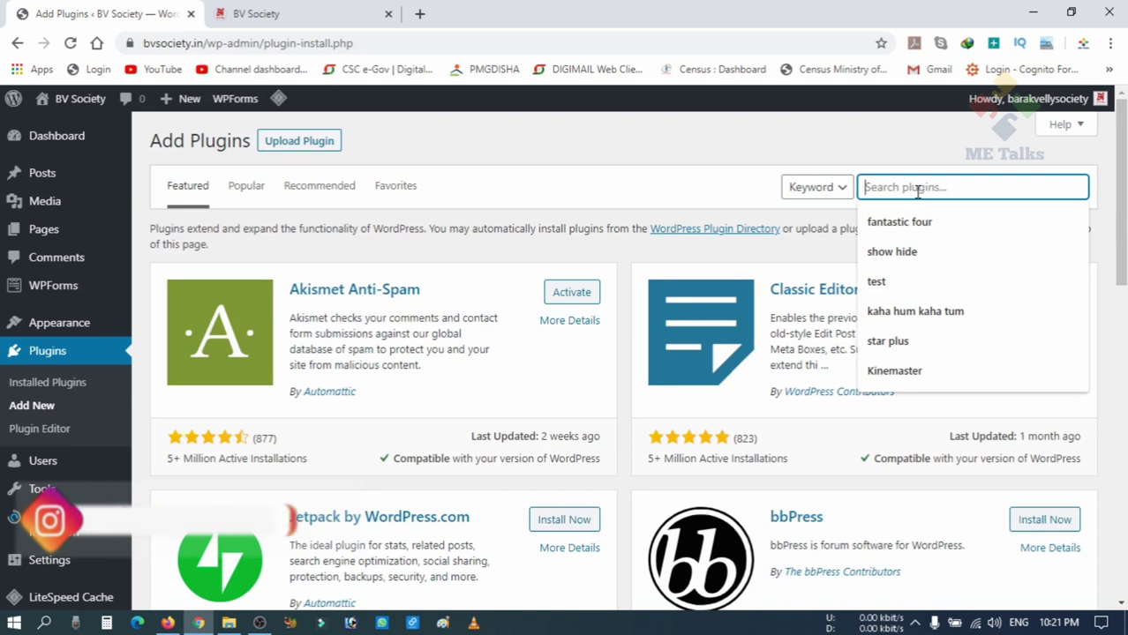
{"action": "type", "text": "woocommerce"}
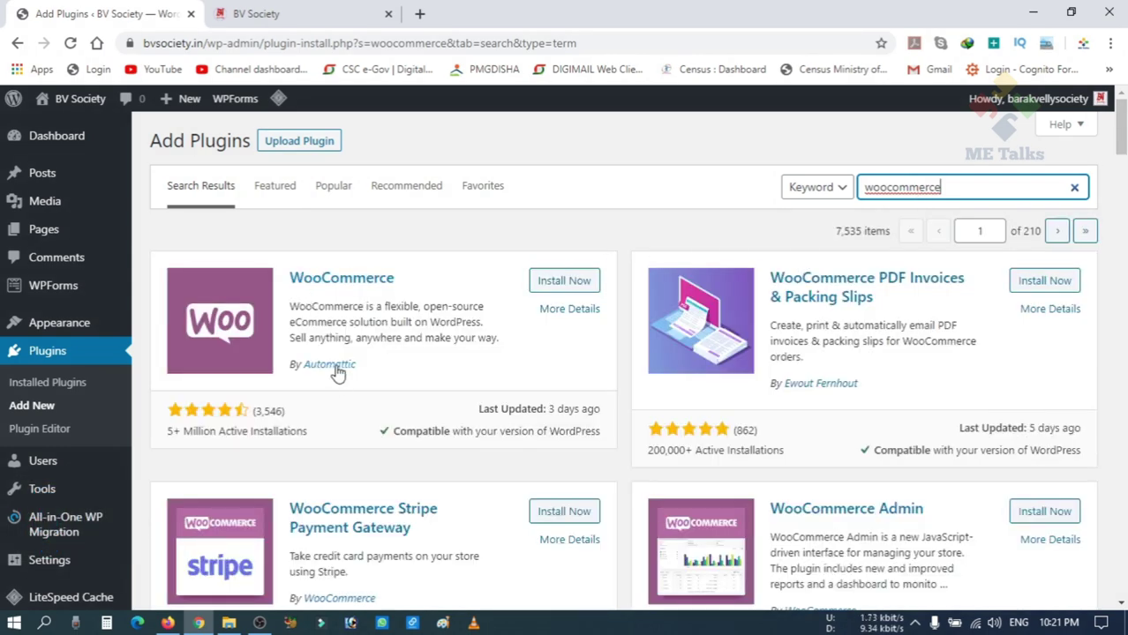
Install and activate the WooCommerce plugin, and accept its offer to start the store setup wizard
{"action": "left_click", "coordinate": [578, 284]}
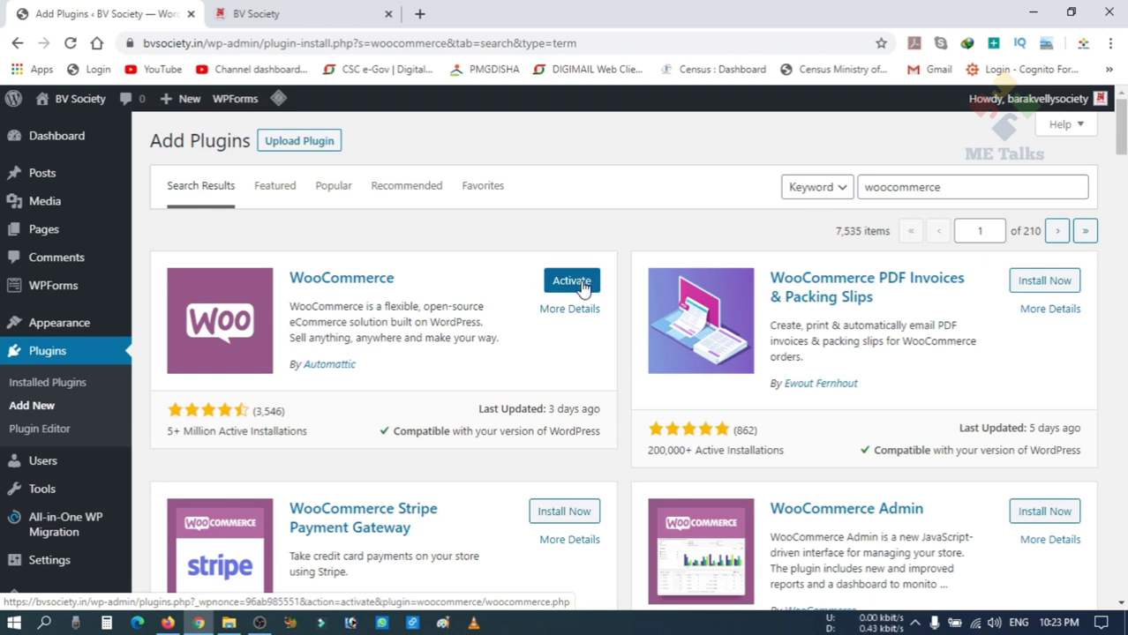
{"action": "left_click", "coordinate": [580, 289]}
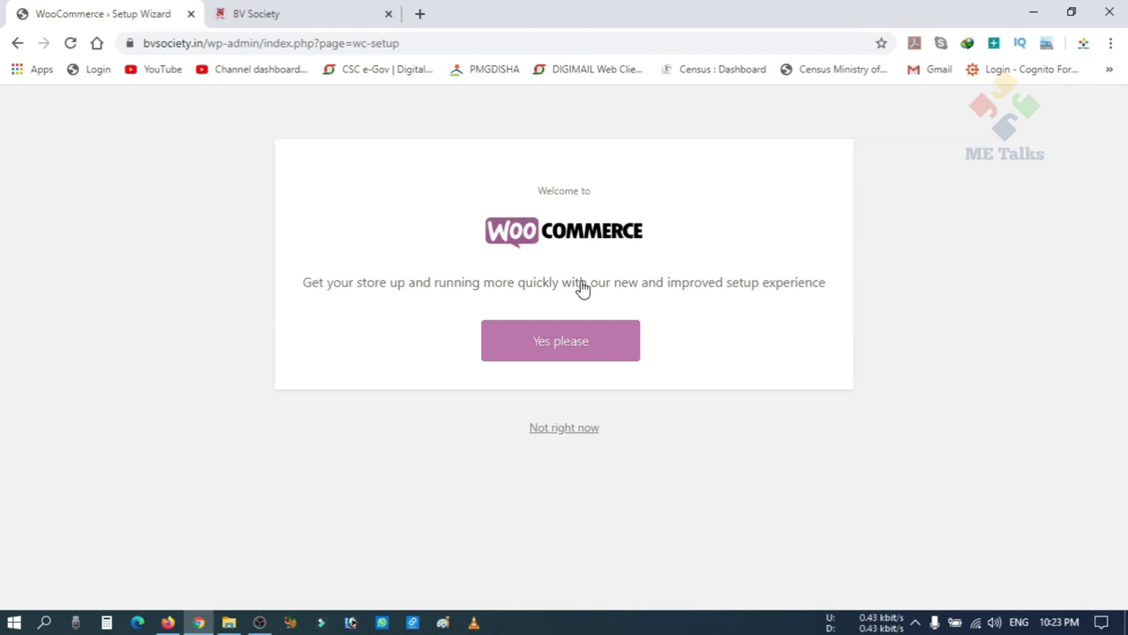
{"action": "left_click", "coordinate": [556, 346]}
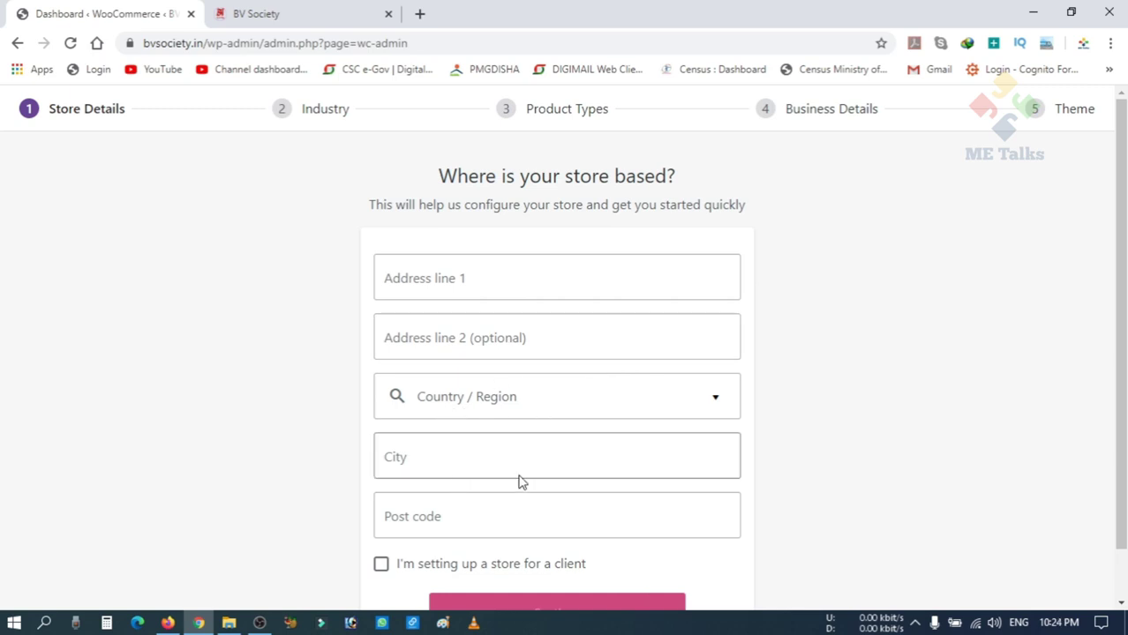
Fill in both address lines for the store's location in the Store Details form
{"action": "scroll", "coordinate": [519, 481], "scroll_direction": "down", "scroll_amount": 1}
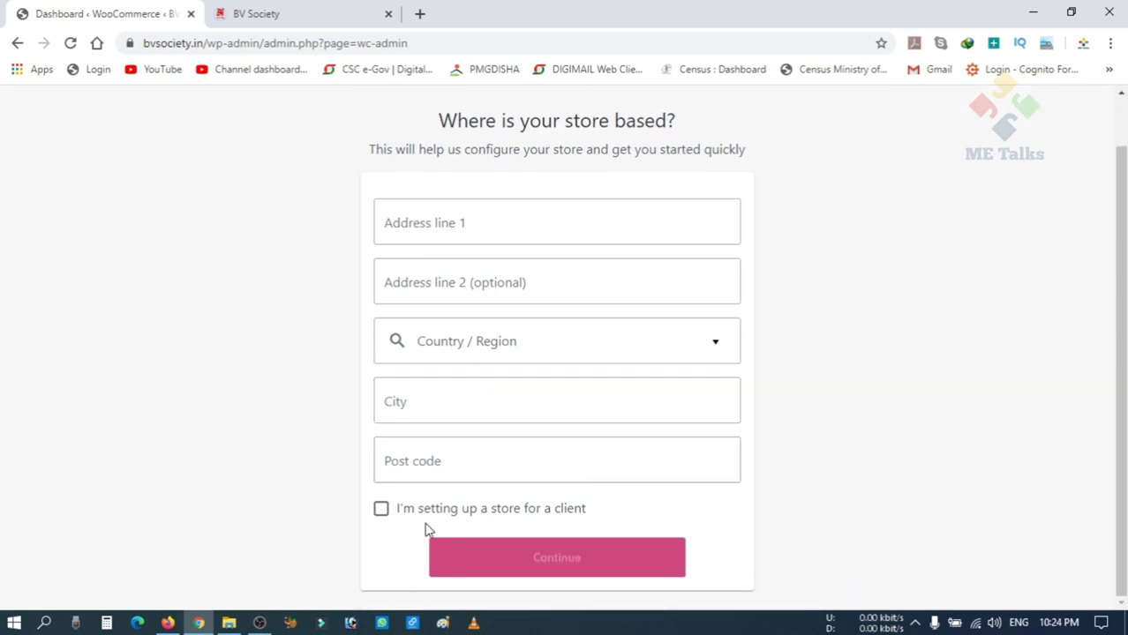
{"action": "scroll", "coordinate": [554, 561], "scroll_direction": "up", "scroll_amount": 1}
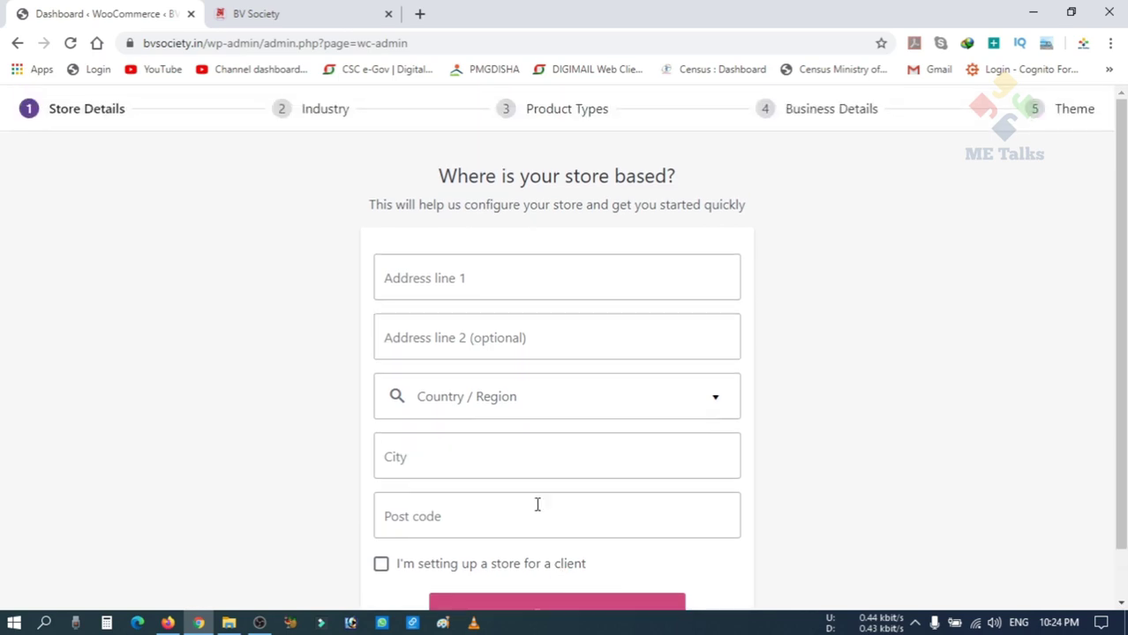
{"action": "left_click", "coordinate": [472, 282]}
{"action": "type", "text": "Bi"}
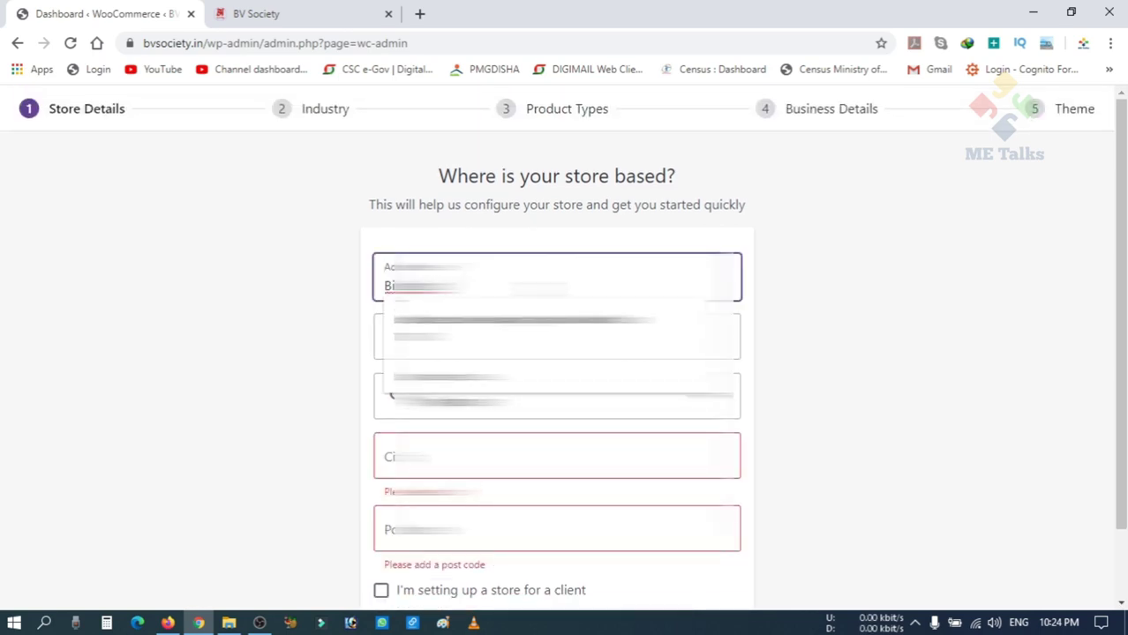
{"action": "left_click", "coordinate": [555, 337]}
{"action": "type", "text": "G"}
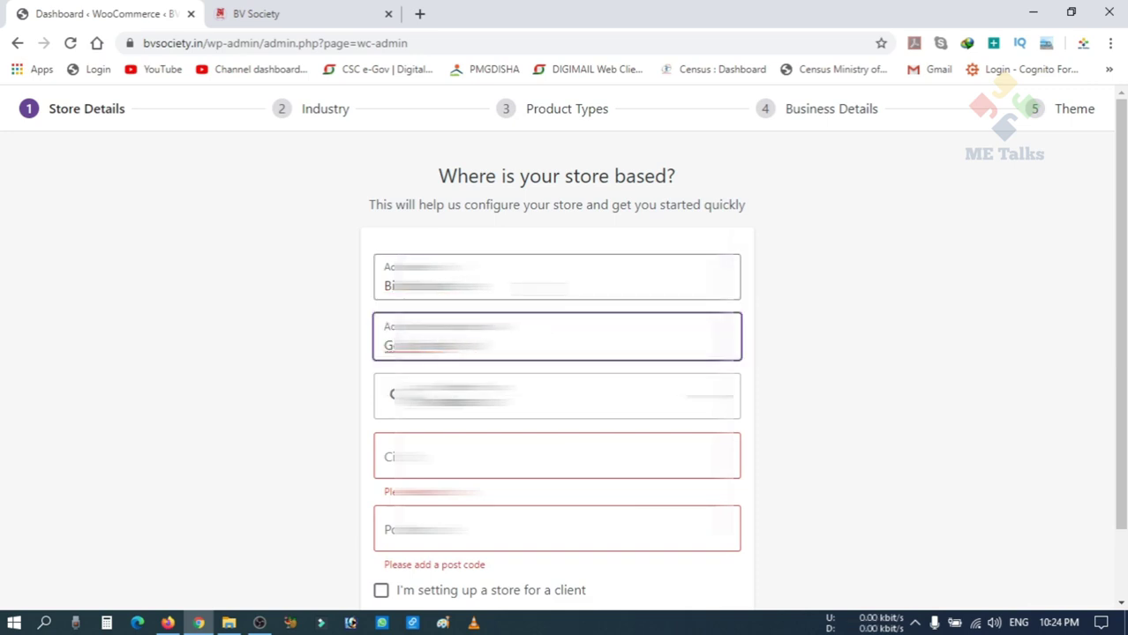
{"action": "type", "text": "andhi Nagar"}
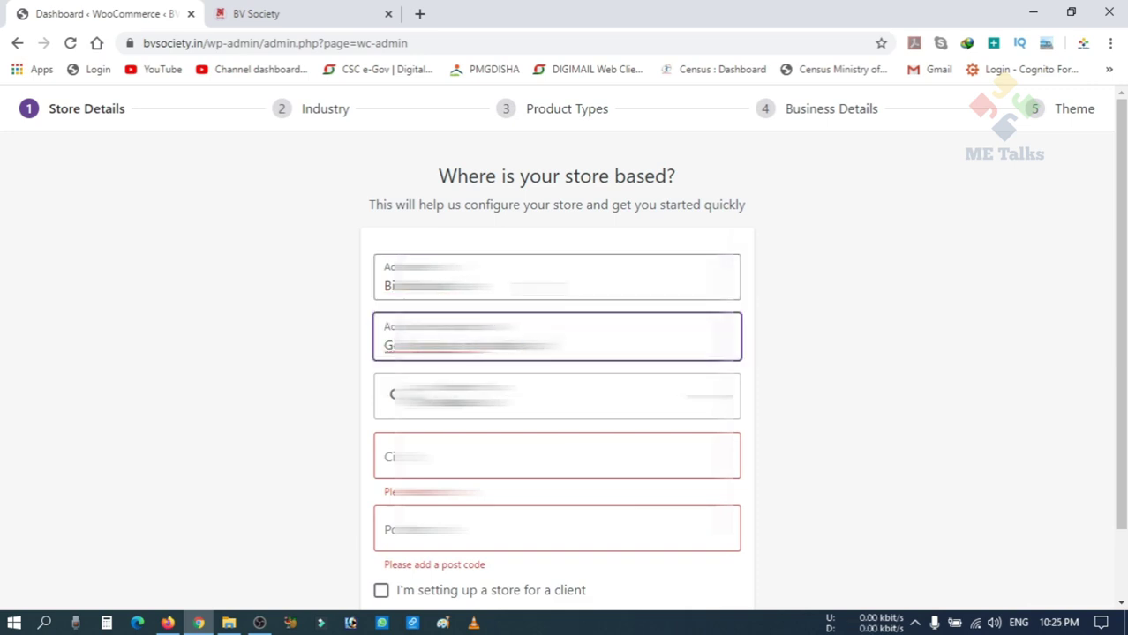
Choose the store's country and region, and enter its city and post code
{"action": "key", "text": "Tab"}
{"action": "type", "text": "India"}
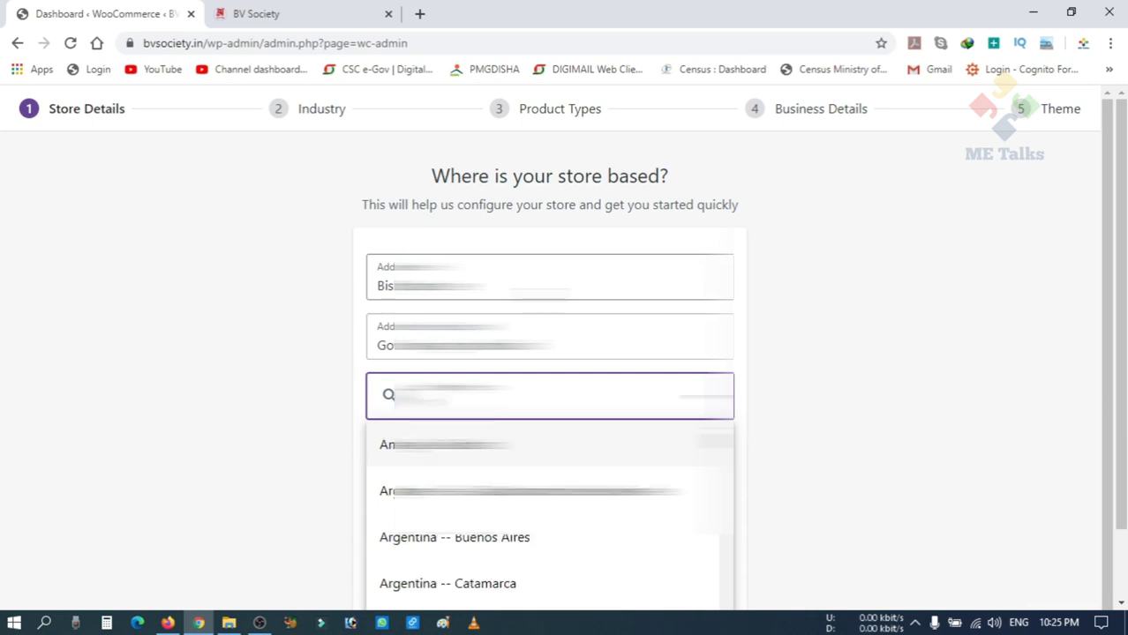
{"action": "left_click", "coordinate": [471, 577]}
{"action": "key", "text": "Tab"}
{"action": "type", "text": "Si"}
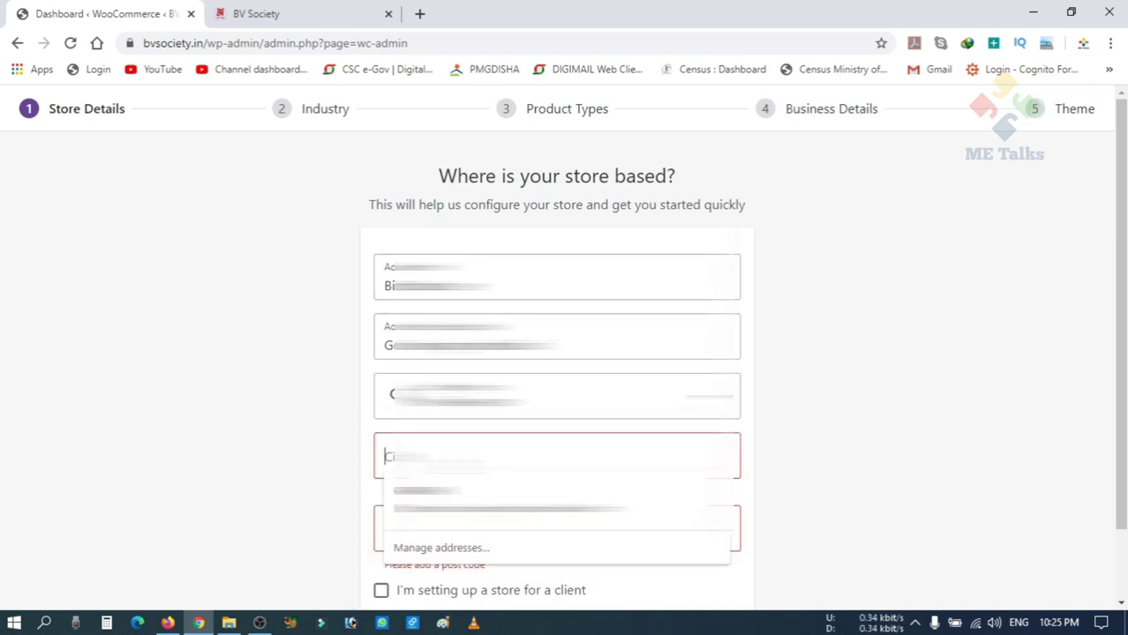
{"action": "type", "text": "lchar"}
{"action": "key", "text": "Tab"}
{"action": "type", "text": "788001"}
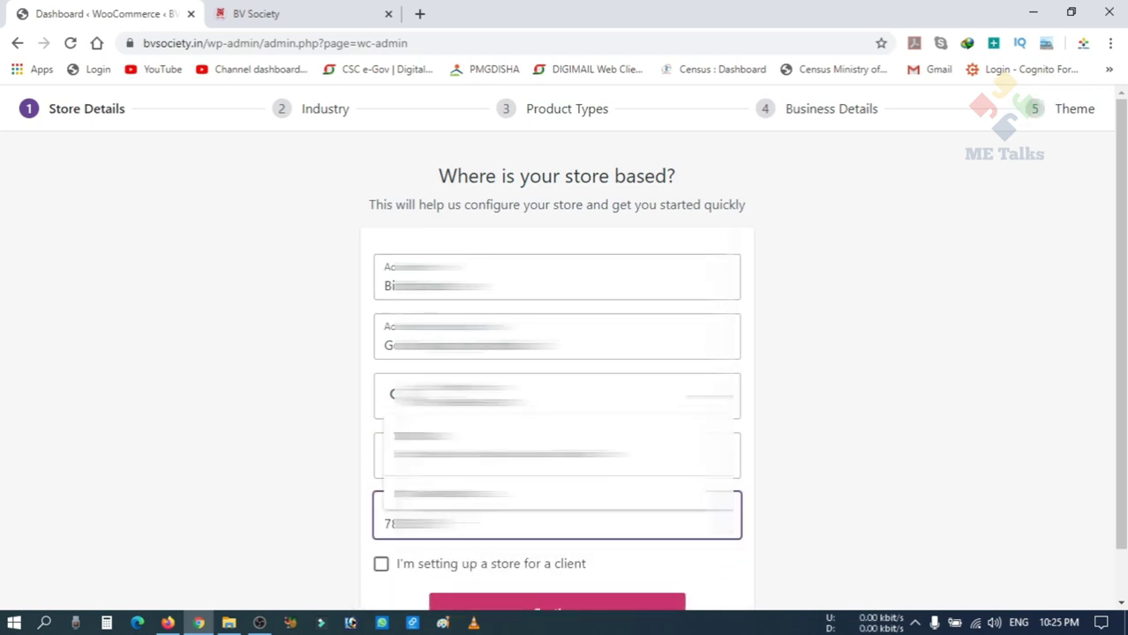
Mark the store as being set up for a client and submit the store details, opting in to usage tracking
{"action": "left_click", "coordinate": [382, 566]}
{"action": "scroll", "coordinate": [575, 569], "scroll_direction": "down", "scroll_amount": 1}
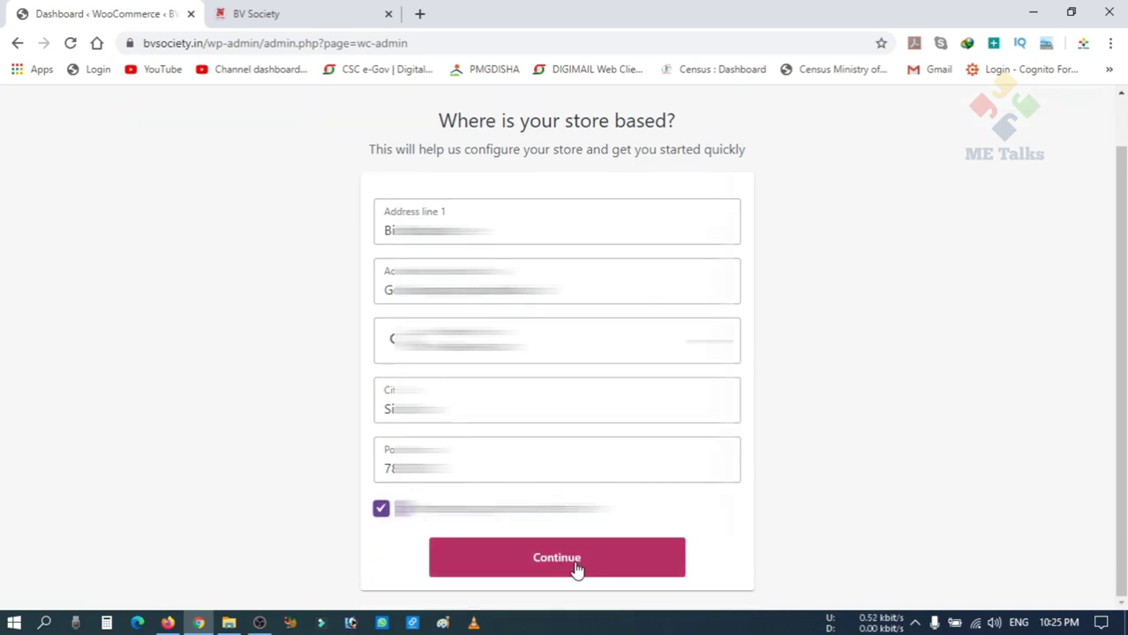
{"action": "left_click", "coordinate": [576, 569]}
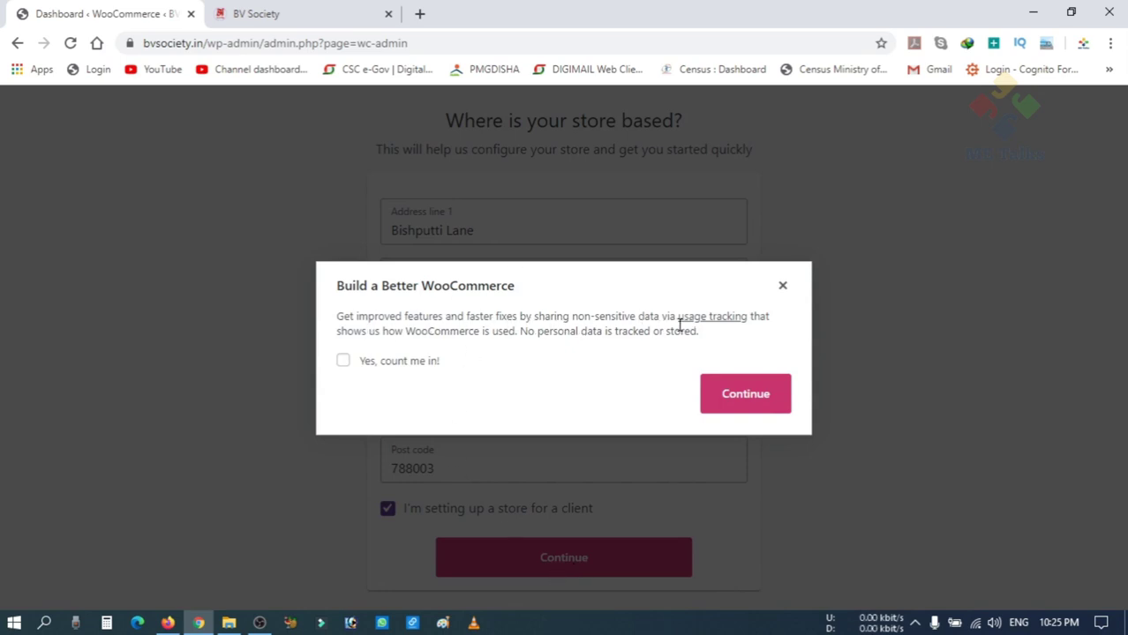
{"action": "left_click", "coordinate": [346, 368]}
{"action": "left_click", "coordinate": [745, 403]}
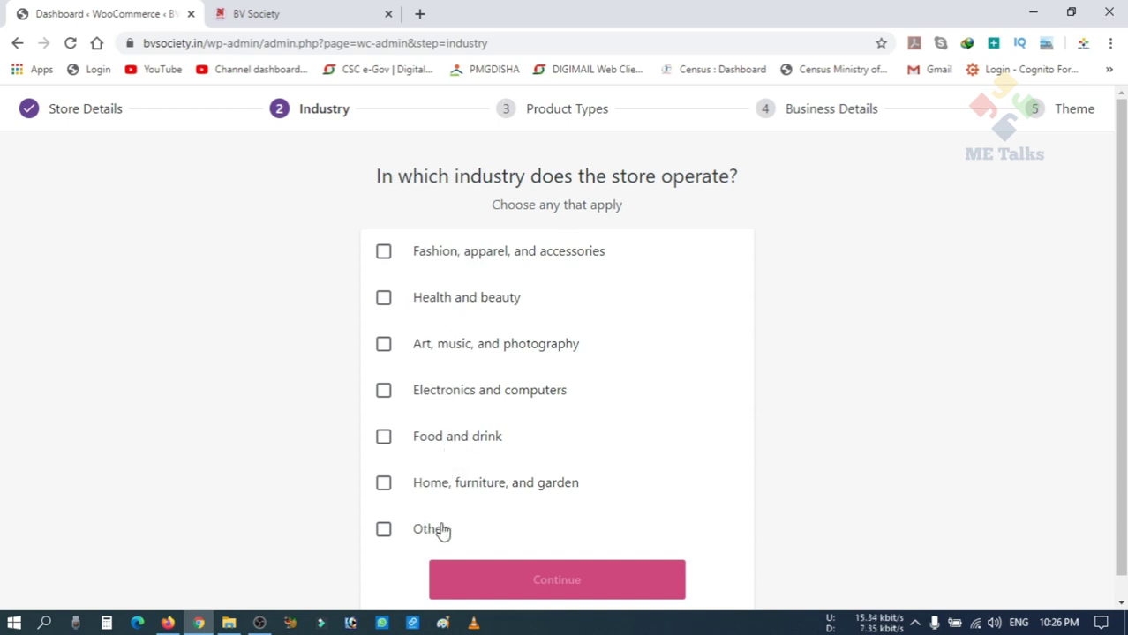
Set the store's industry to Other with the description Services, and continue to the product types
{"action": "left_click", "coordinate": [385, 532]}
{"action": "scroll", "coordinate": [472, 507], "scroll_direction": "down", "scroll_amount": 1}
{"action": "left_click", "coordinate": [473, 508]}
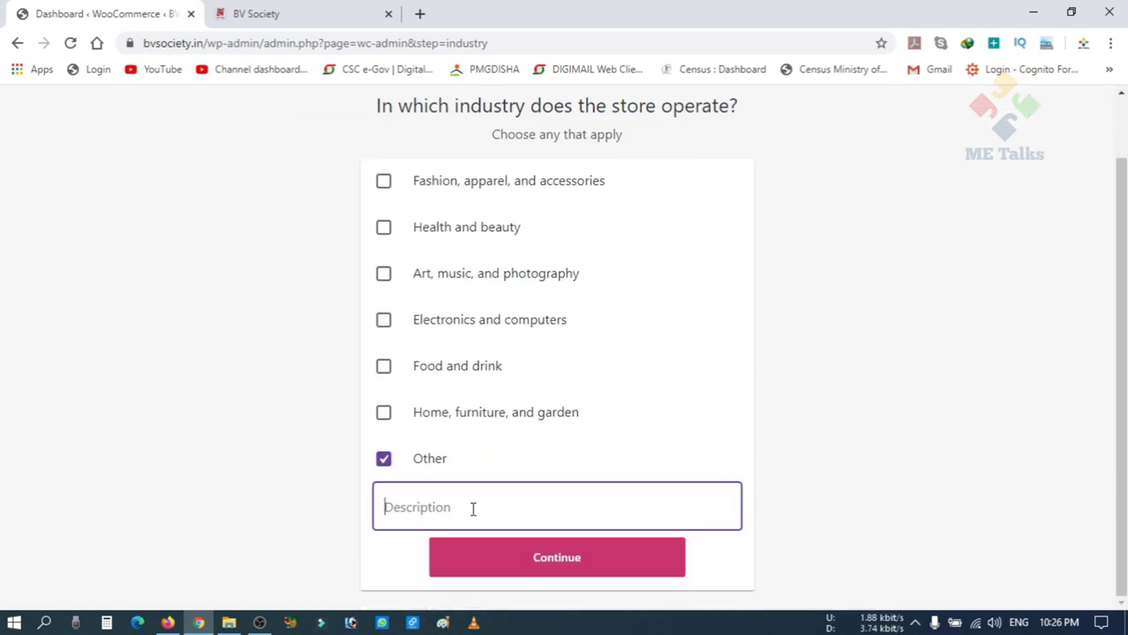
{"action": "type", "text": "Services"}
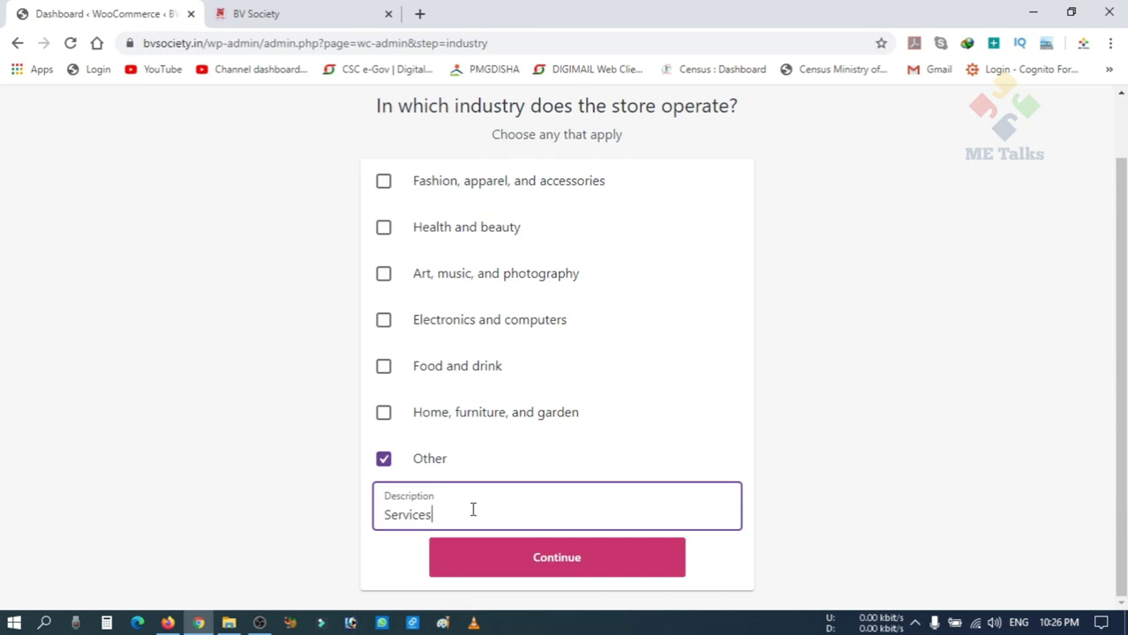
{"action": "left_click", "coordinate": [559, 577]}
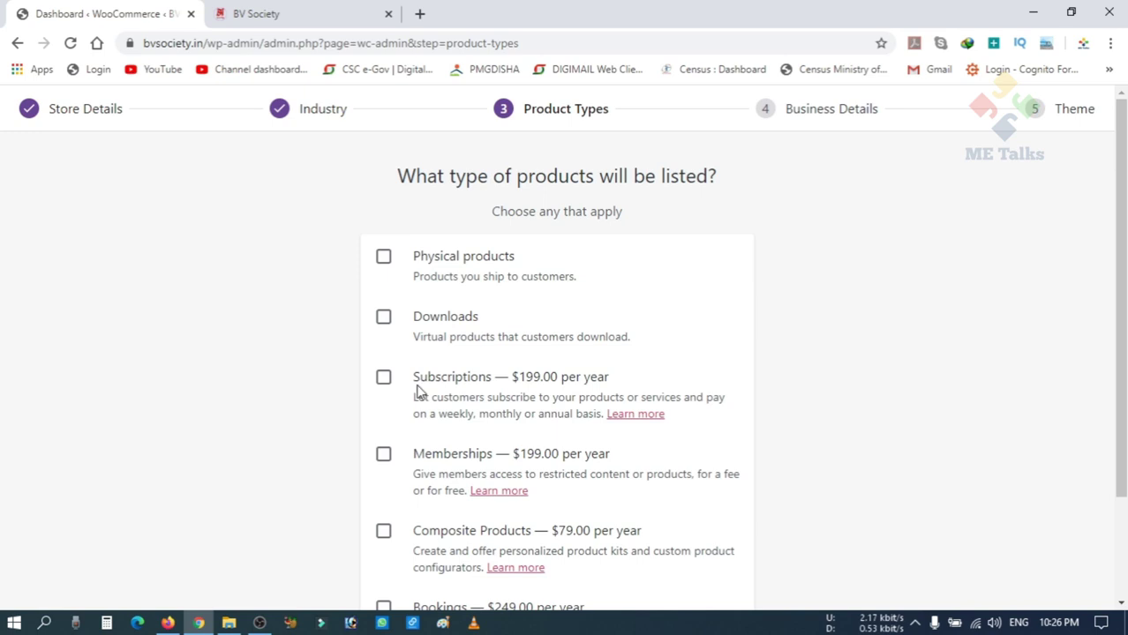
Select Physical products and Downloads as the listed product types, and continue to the business details
{"action": "scroll", "coordinate": [426, 545], "scroll_direction": "down", "scroll_amount": 1}
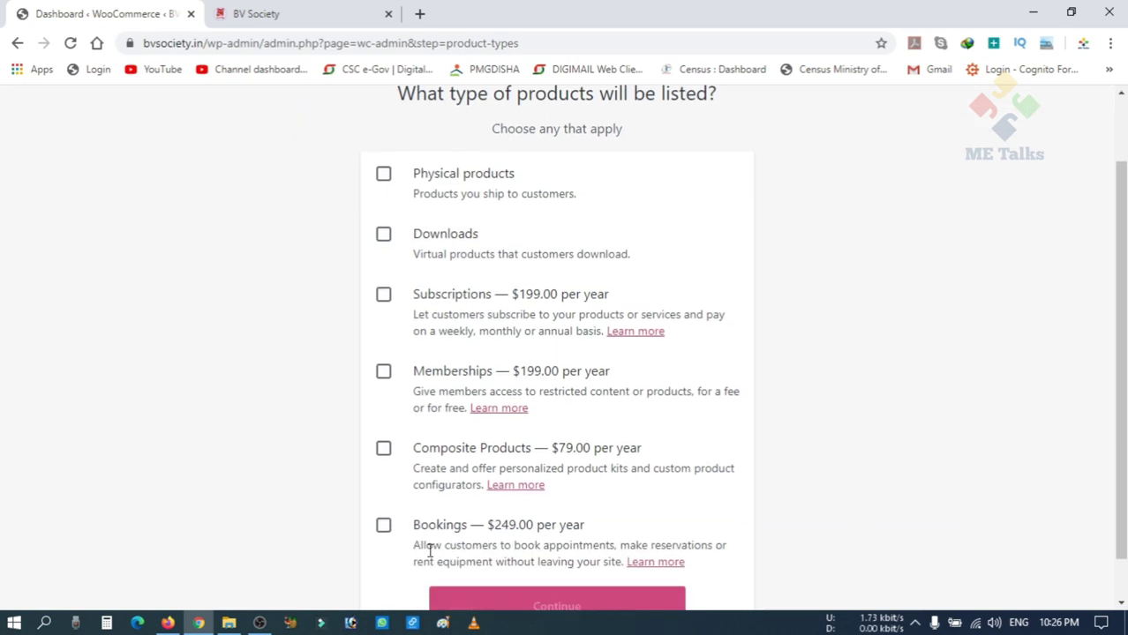
{"action": "scroll", "coordinate": [424, 561], "scroll_direction": "up", "scroll_amount": 1}
{"action": "left_click", "coordinate": [383, 317]}
{"action": "left_click", "coordinate": [383, 256]}
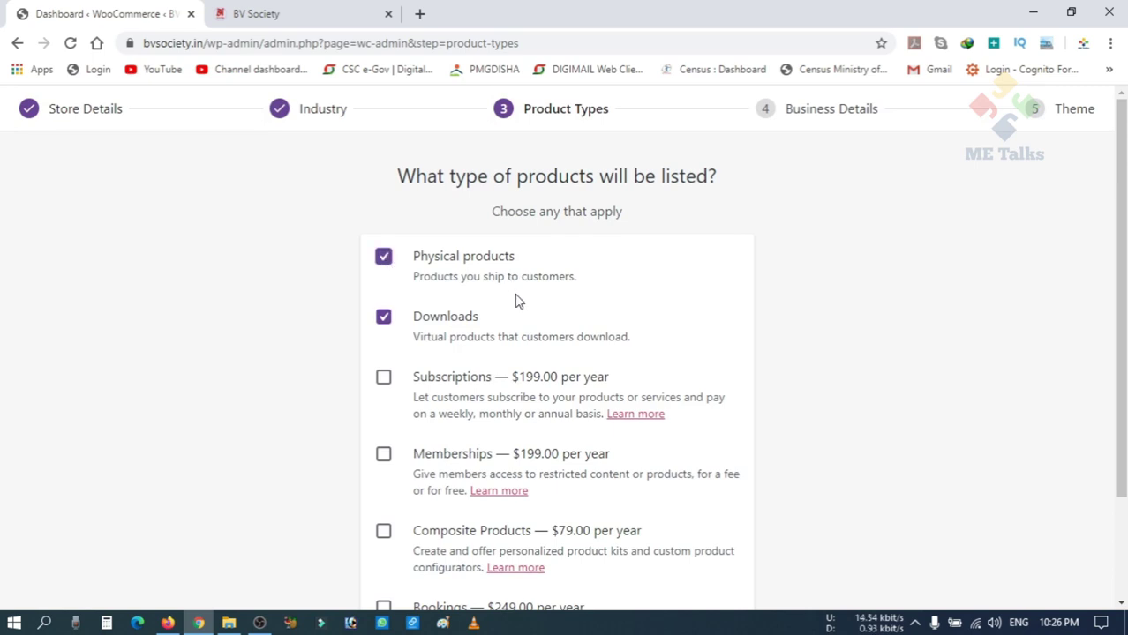
{"action": "scroll", "coordinate": [517, 301], "scroll_direction": "down", "scroll_amount": 1}
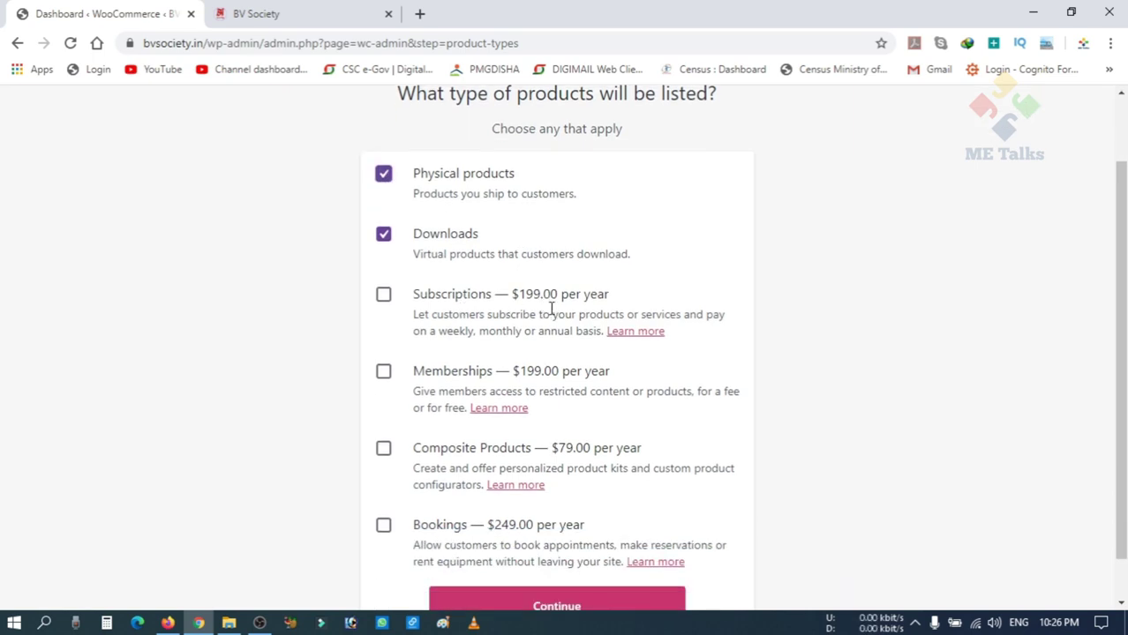
{"action": "scroll", "coordinate": [563, 374], "scroll_direction": "down", "scroll_amount": 1}
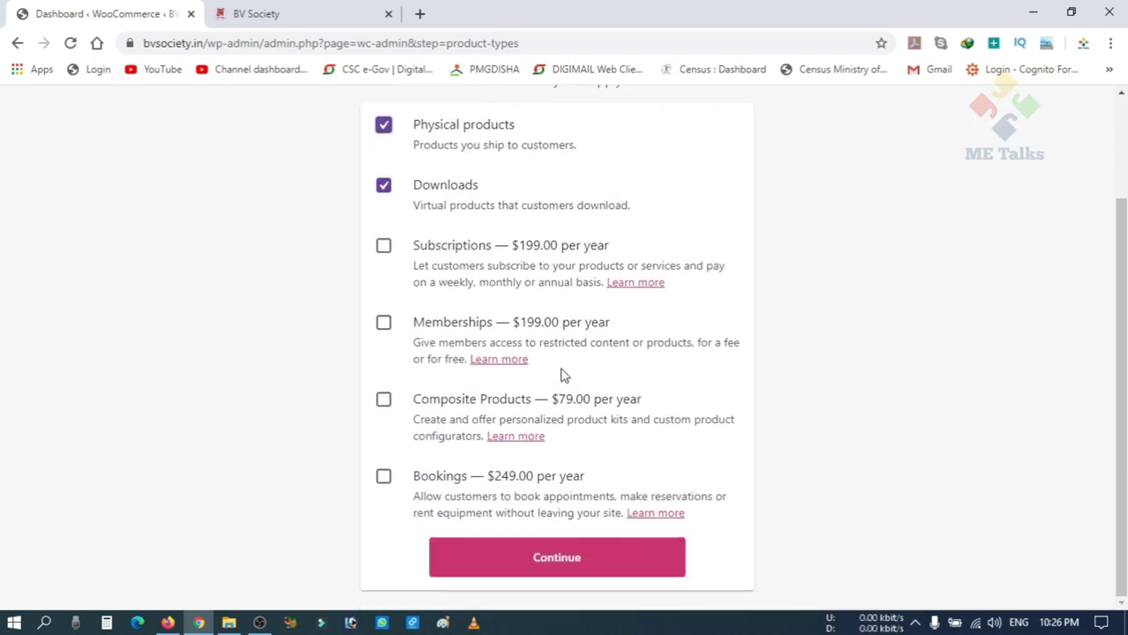
{"action": "left_click", "coordinate": [556, 565]}
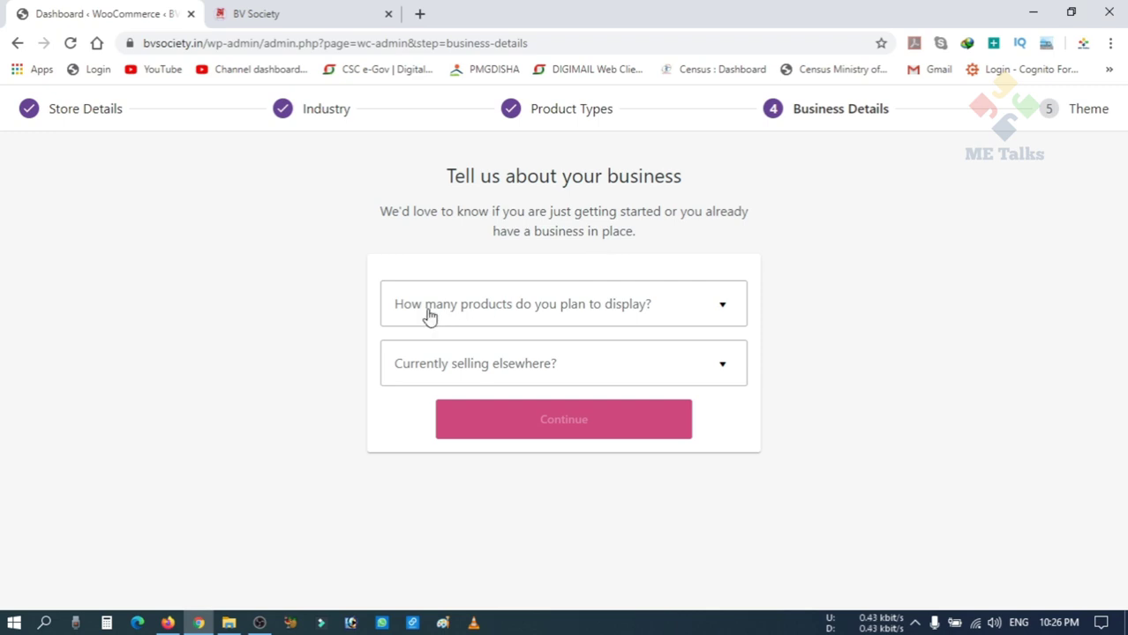
Set the number of products planned for display to 1,000+ and answer No to currently selling elsewhere
{"action": "left_click", "coordinate": [577, 317]}
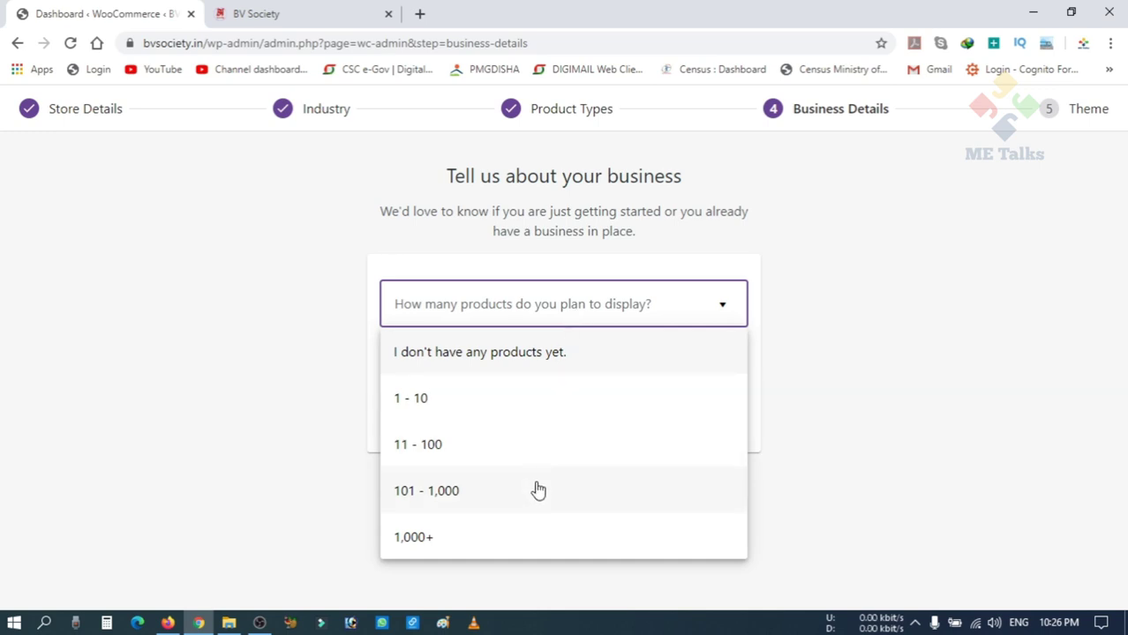
{"action": "left_click", "coordinate": [528, 538]}
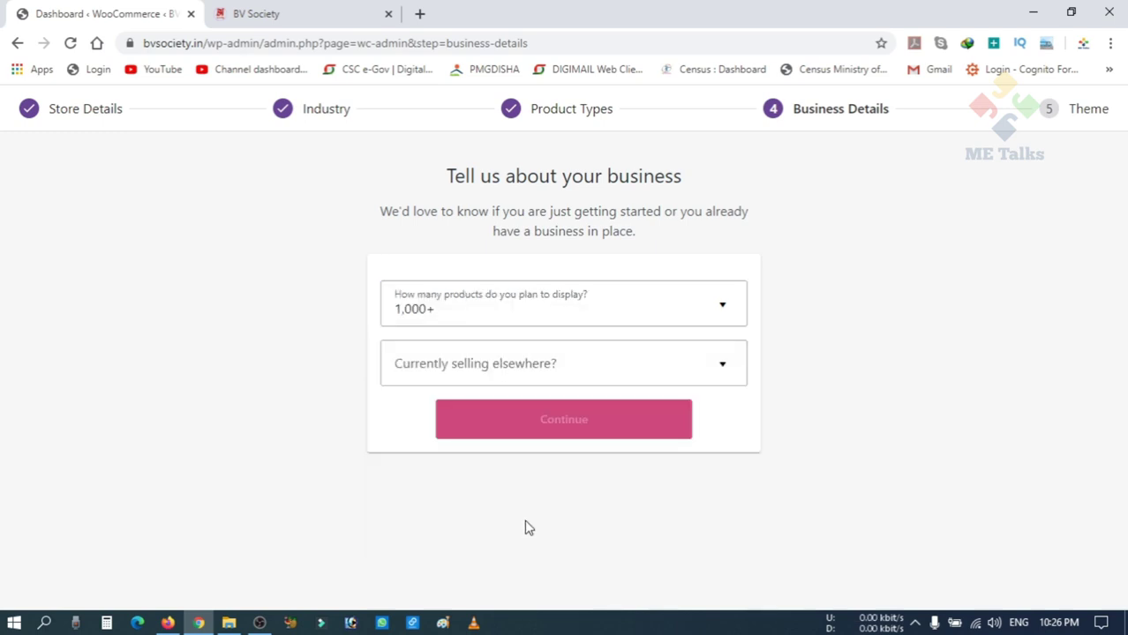
{"action": "left_click", "coordinate": [557, 375]}
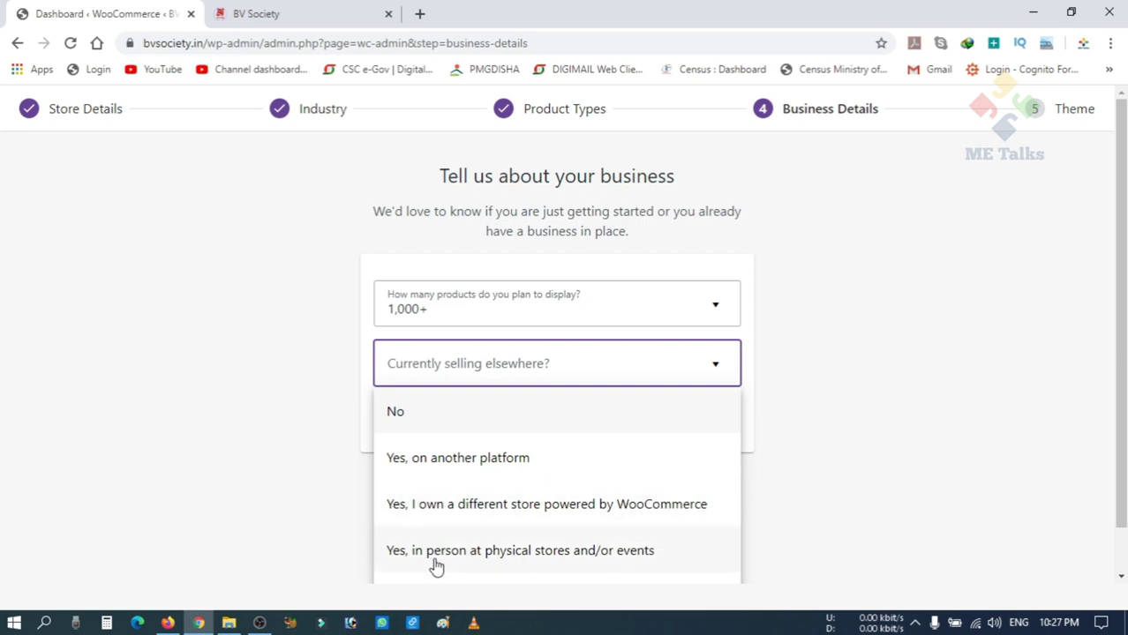
{"action": "scroll", "coordinate": [479, 565], "scroll_direction": "down", "scroll_amount": 1}
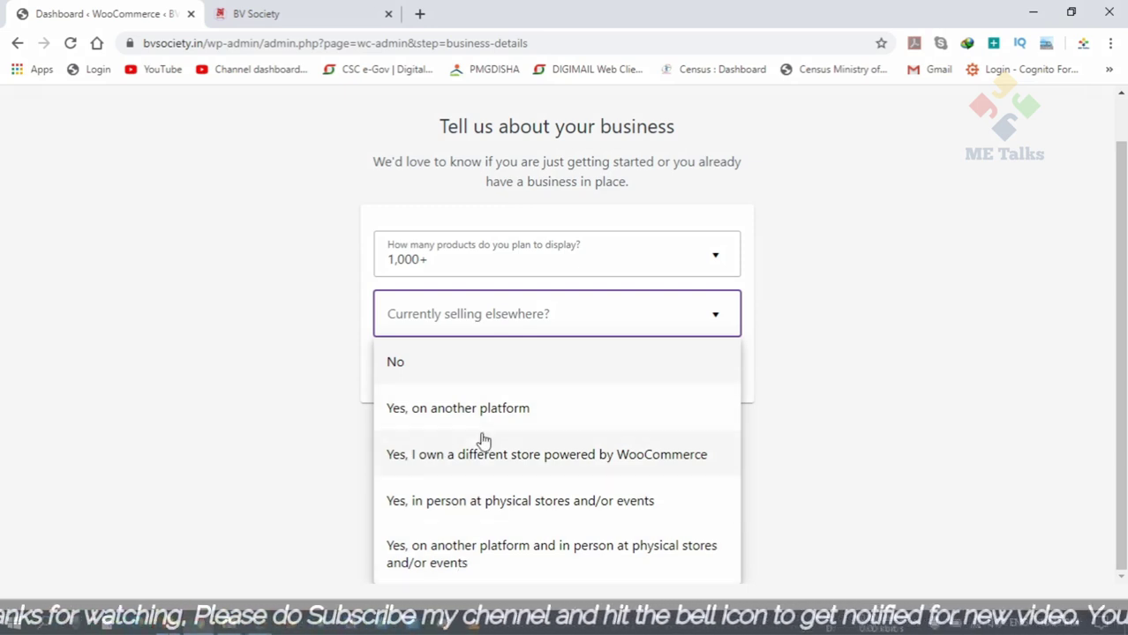
{"action": "left_click", "coordinate": [472, 376]}
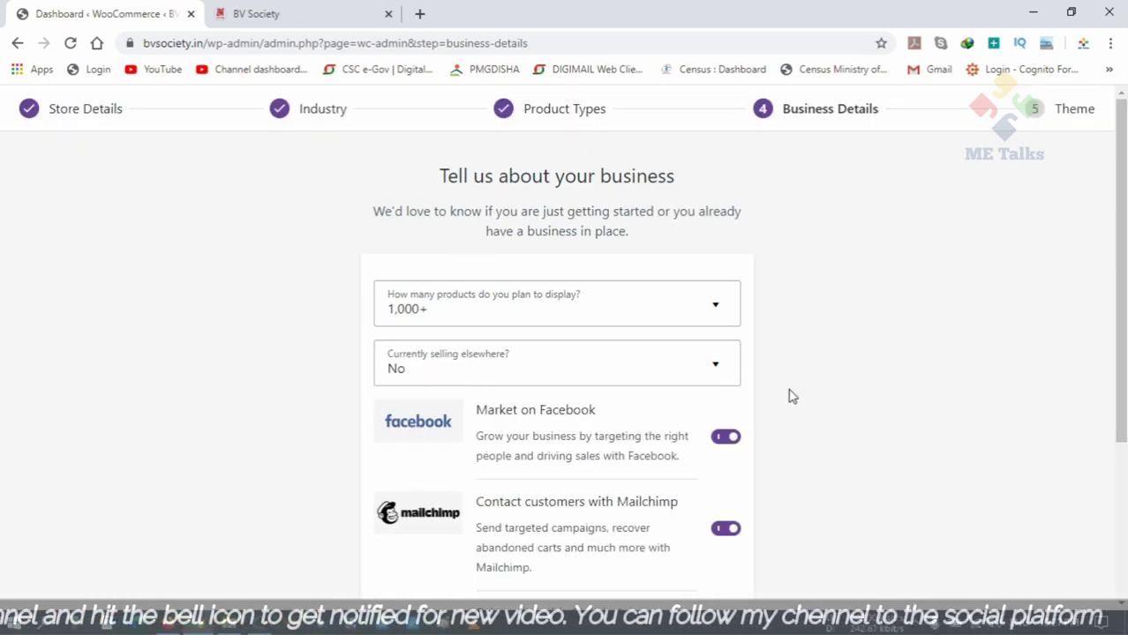
Turn off the Facebook, Mailchimp and Google Ads extensions in the business details, and continue to the theme selection
{"action": "scroll", "coordinate": [872, 405], "scroll_direction": "down", "scroll_amount": 1}
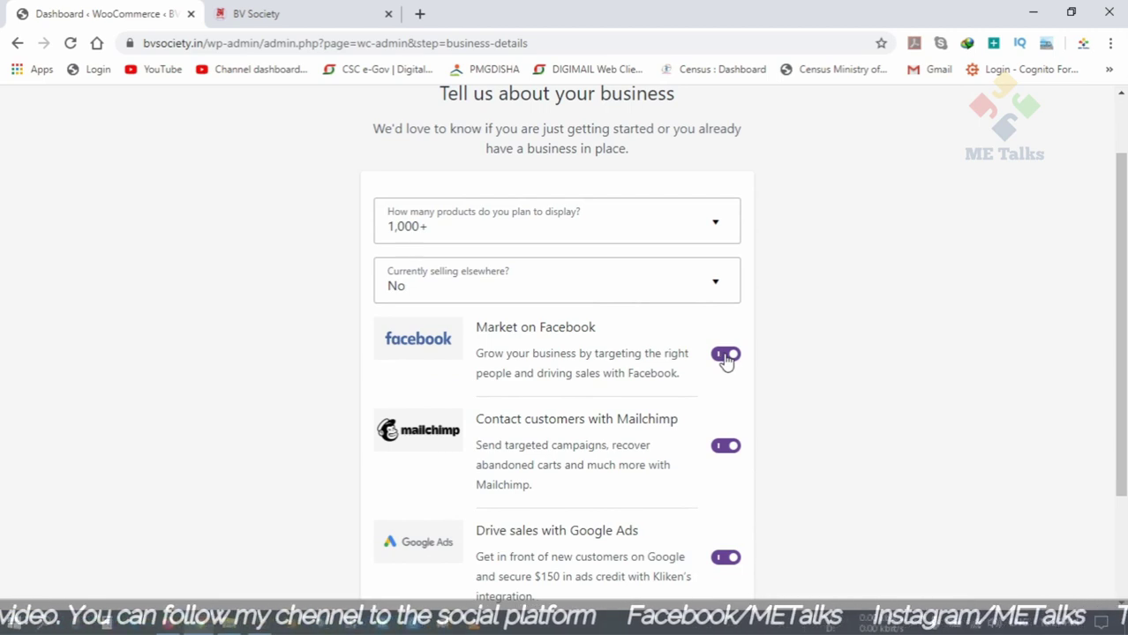
{"action": "scroll", "coordinate": [726, 362], "scroll_direction": "down", "scroll_amount": 1}
{"action": "left_click", "coordinate": [724, 272]}
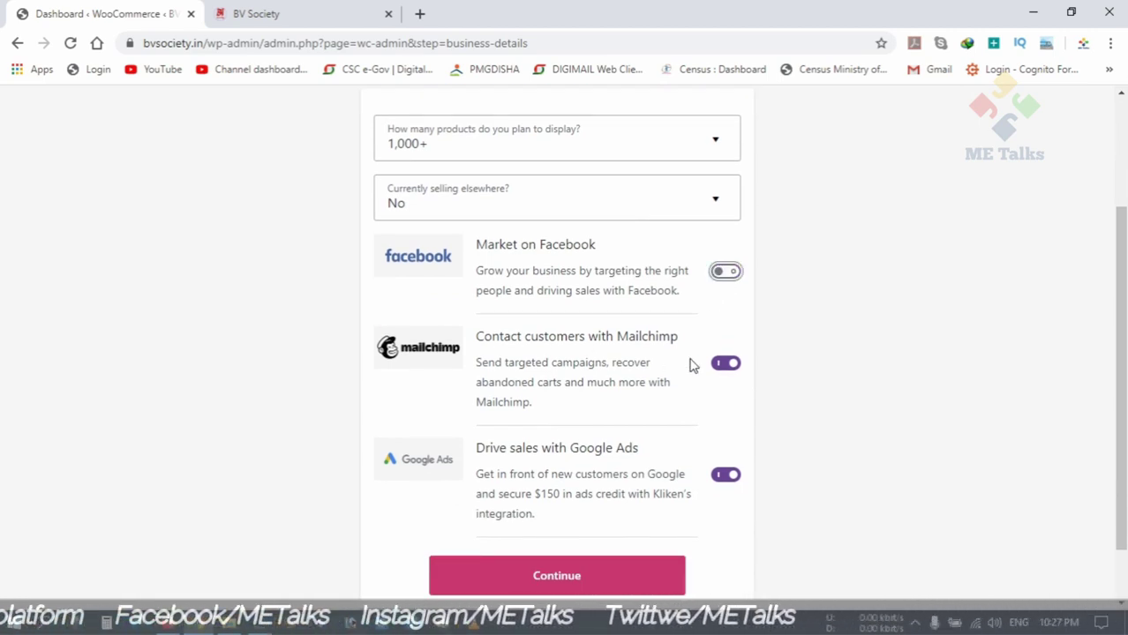
{"action": "left_click", "coordinate": [725, 365]}
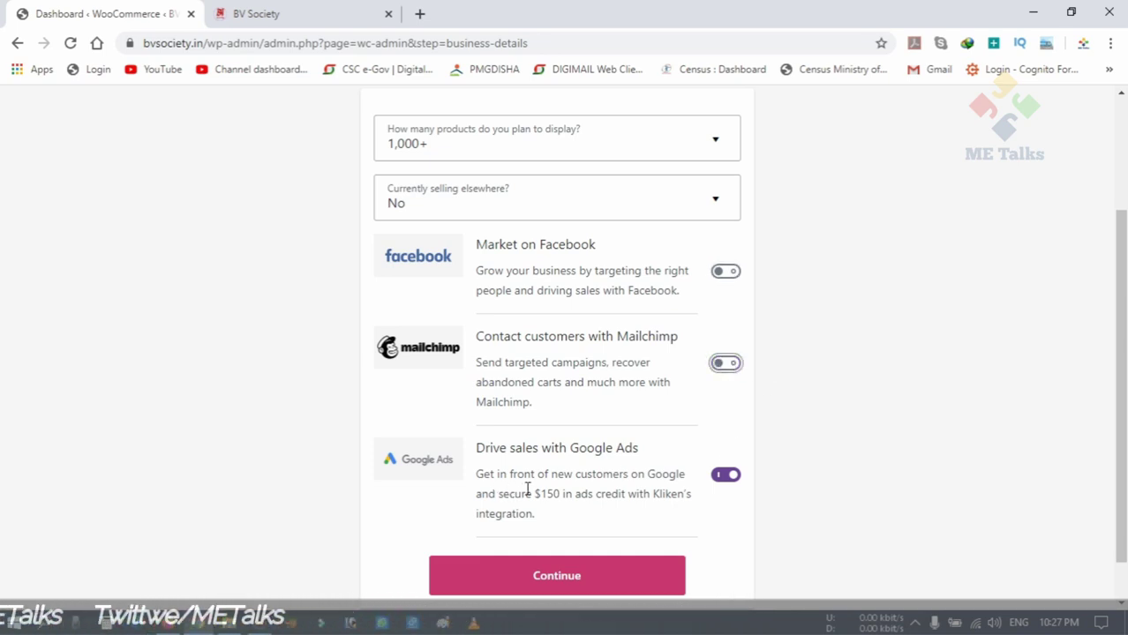
{"action": "left_click", "coordinate": [717, 477]}
{"action": "scroll", "coordinate": [688, 441], "scroll_direction": "down", "scroll_amount": 1}
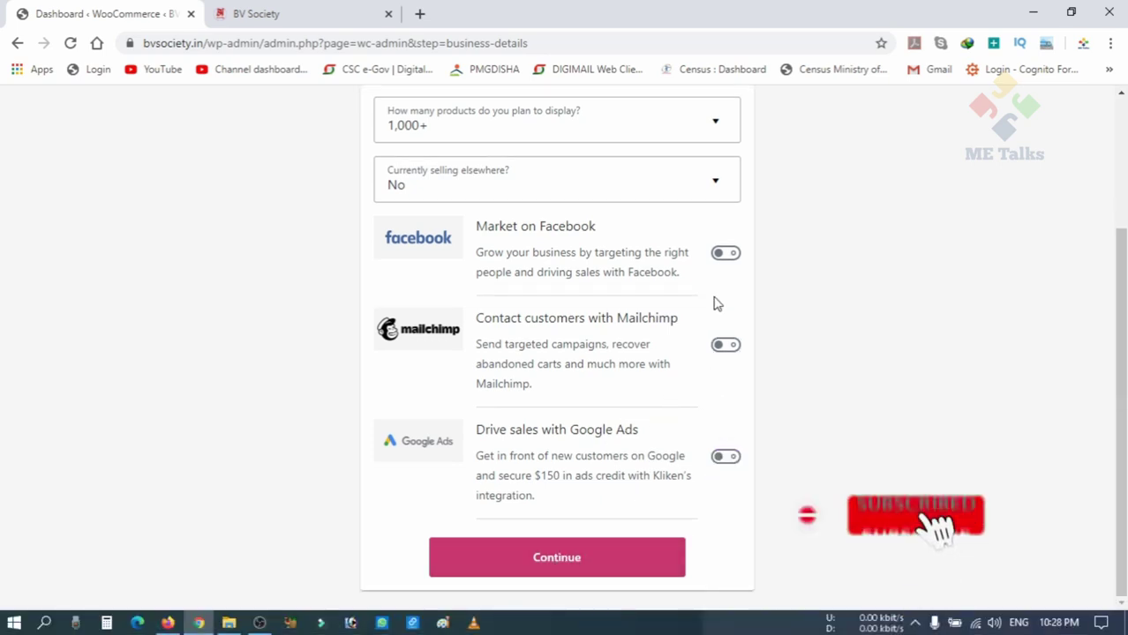
{"action": "left_click", "coordinate": [620, 556]}
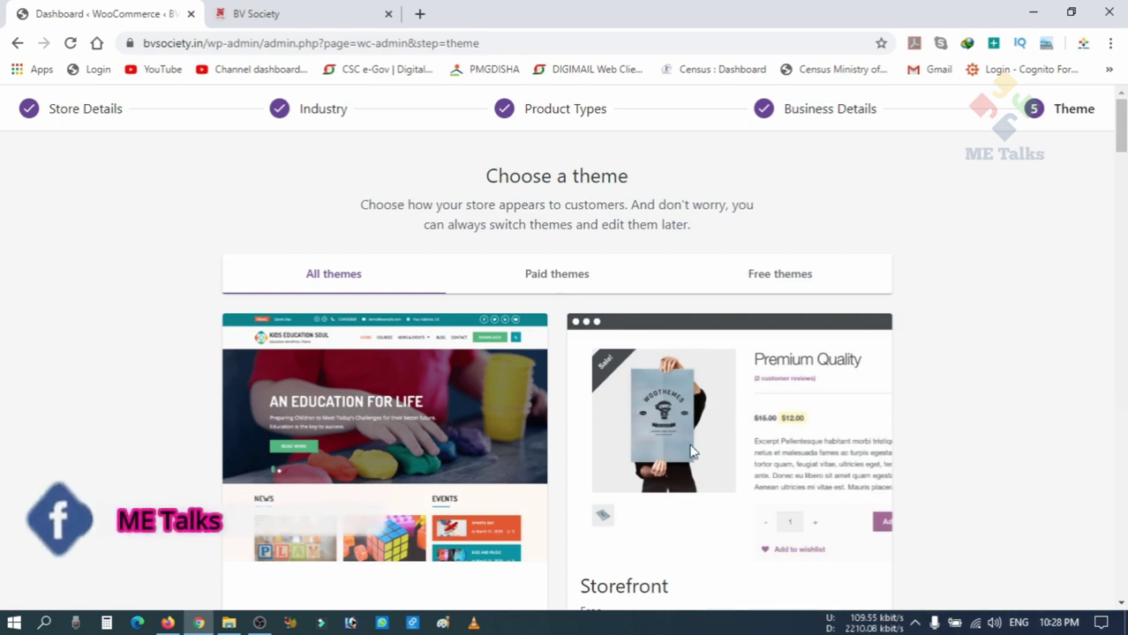
Look through the offered themes and continue with the active Kids Education Soul theme
{"action": "scroll", "coordinate": [1012, 354], "scroll_direction": "down", "scroll_amount": 2}
{"action": "scroll", "coordinate": [720, 402], "scroll_direction": "down", "scroll_amount": 1}
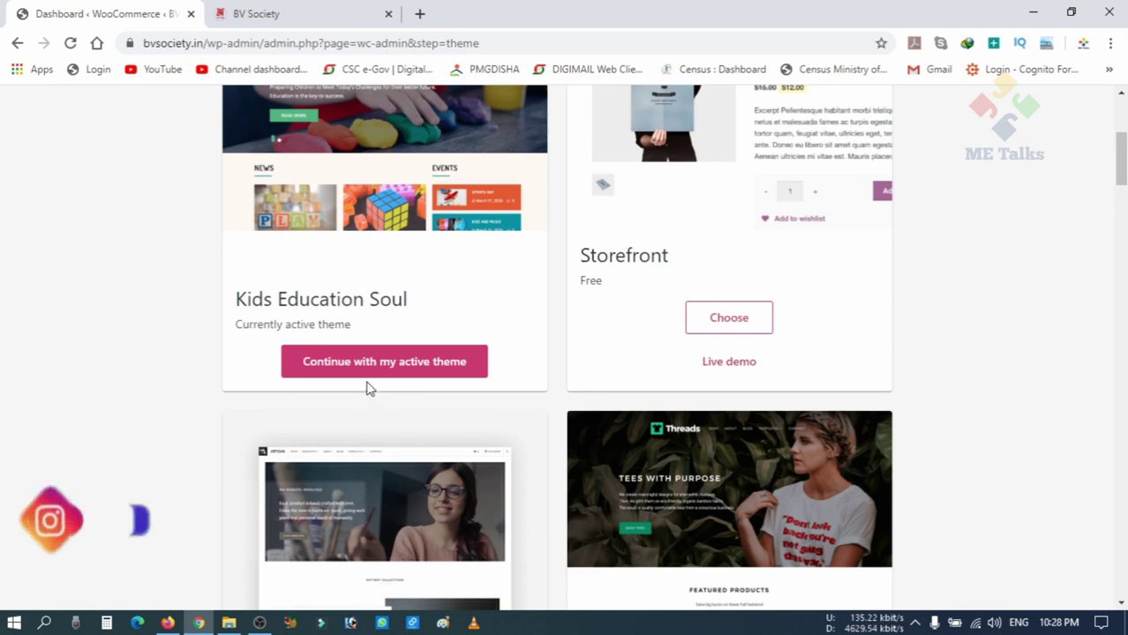
{"action": "scroll", "coordinate": [447, 379], "scroll_direction": "down", "scroll_amount": 5}
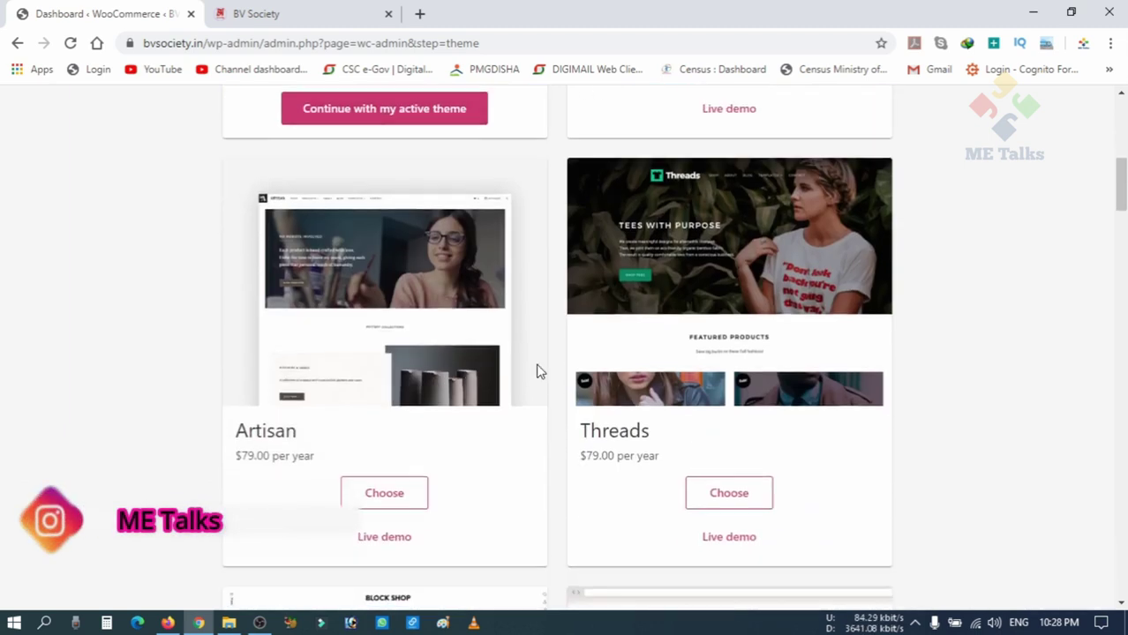
{"action": "scroll", "coordinate": [538, 374], "scroll_direction": "up", "scroll_amount": 6}
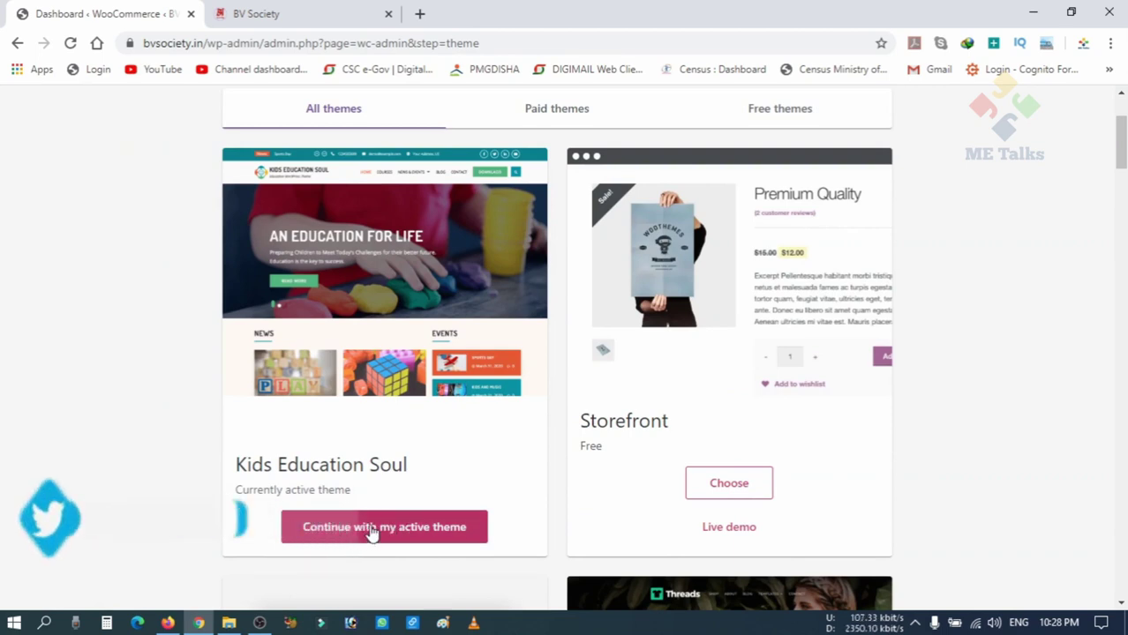
{"action": "scroll", "coordinate": [389, 512], "scroll_direction": "down", "scroll_amount": 4}
{"action": "scroll", "coordinate": [393, 501], "scroll_direction": "down", "scroll_amount": 9}
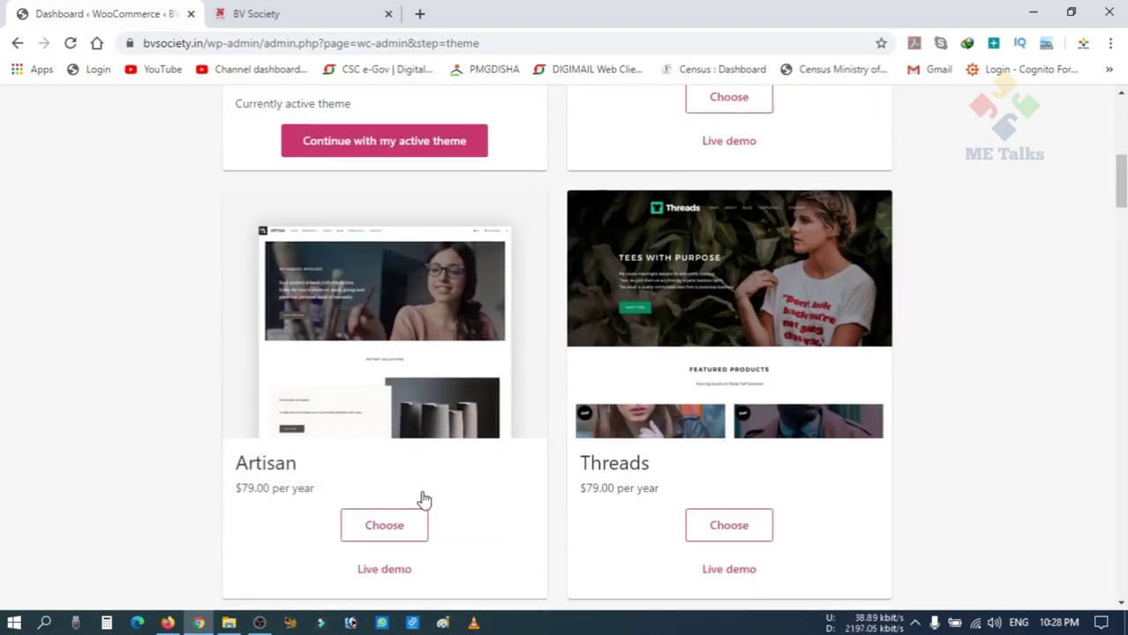
{"action": "scroll", "coordinate": [433, 487], "scroll_direction": "up", "scroll_amount": 8}
{"action": "scroll", "coordinate": [433, 488], "scroll_direction": "up", "scroll_amount": 7}
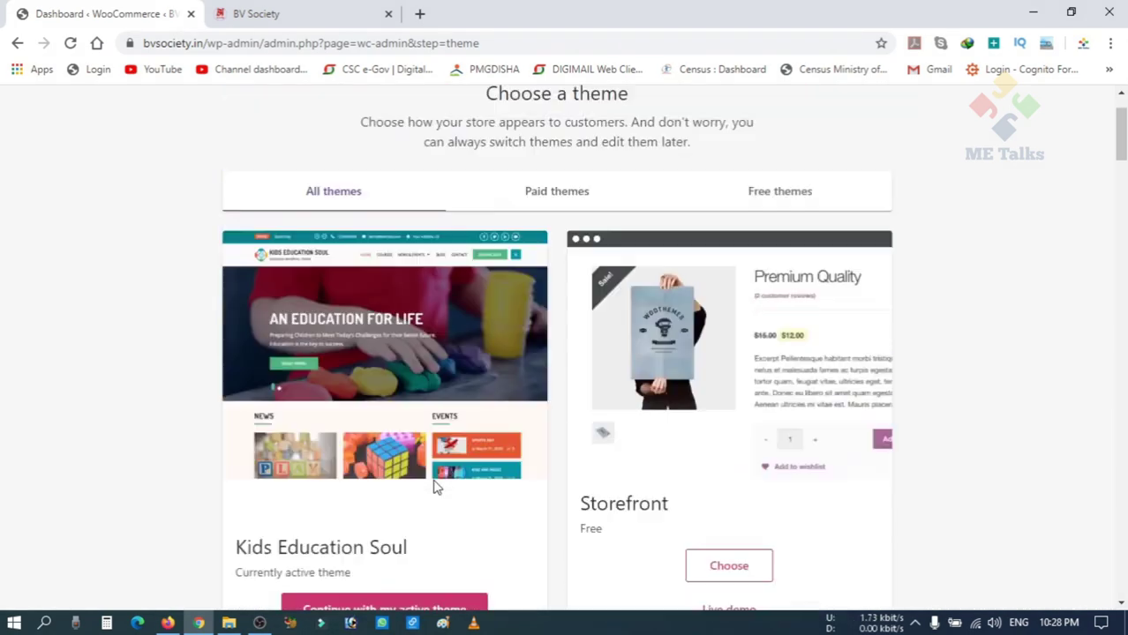
{"action": "scroll", "coordinate": [436, 488], "scroll_direction": "down", "scroll_amount": 2}
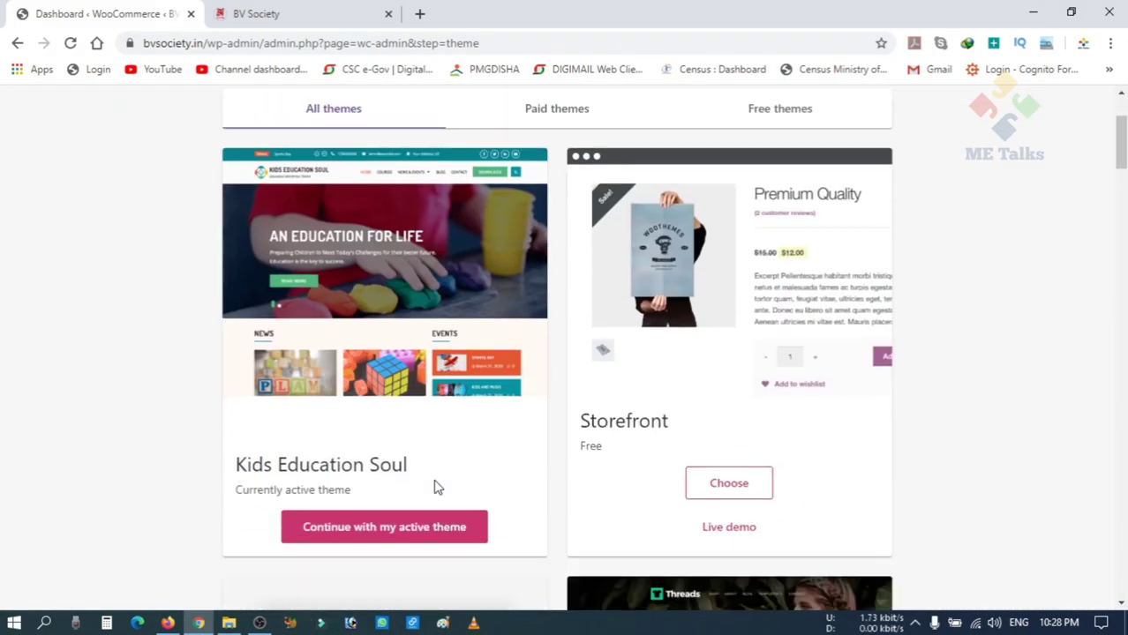
{"action": "left_click", "coordinate": [394, 537]}
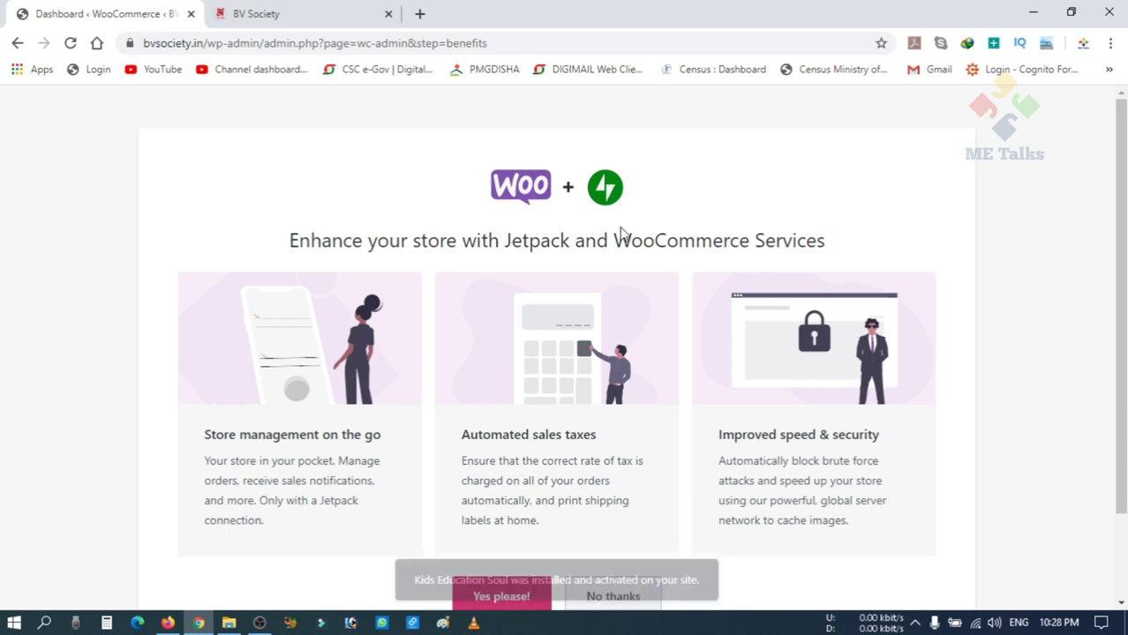
Accept the installation of Jetpack and WooCommerce Services, and skip the remaining store setup tasks
{"action": "scroll", "coordinate": [609, 282], "scroll_direction": "down", "scroll_amount": 1}
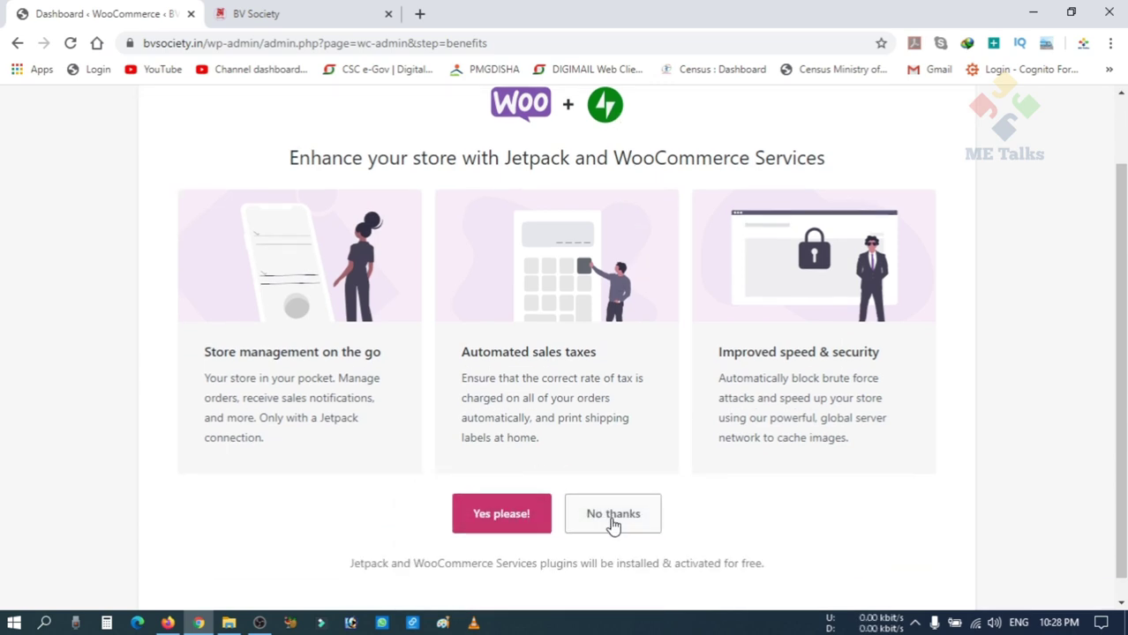
{"action": "left_click", "coordinate": [507, 524]}
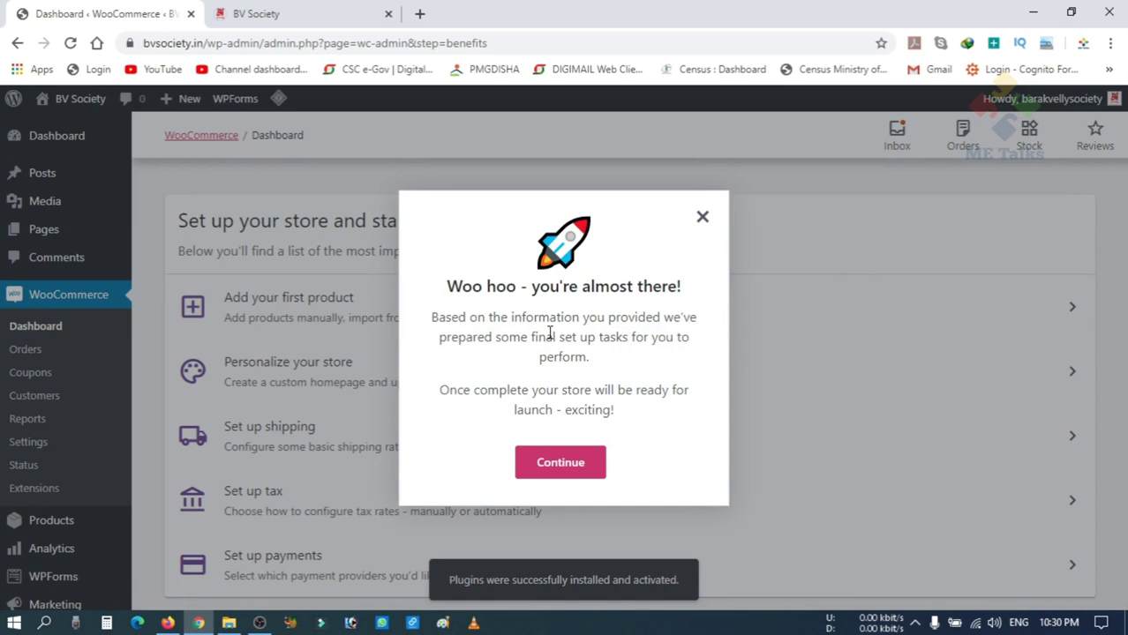
{"action": "left_click", "coordinate": [559, 474]}
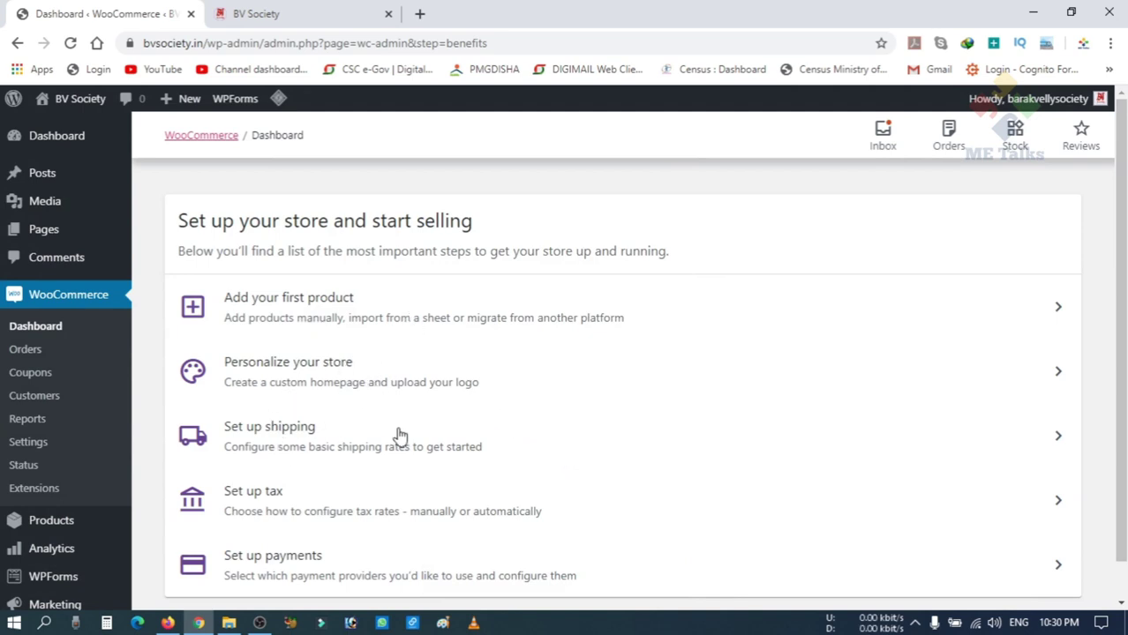
{"action": "scroll", "coordinate": [292, 503], "scroll_direction": "down", "scroll_amount": 1}
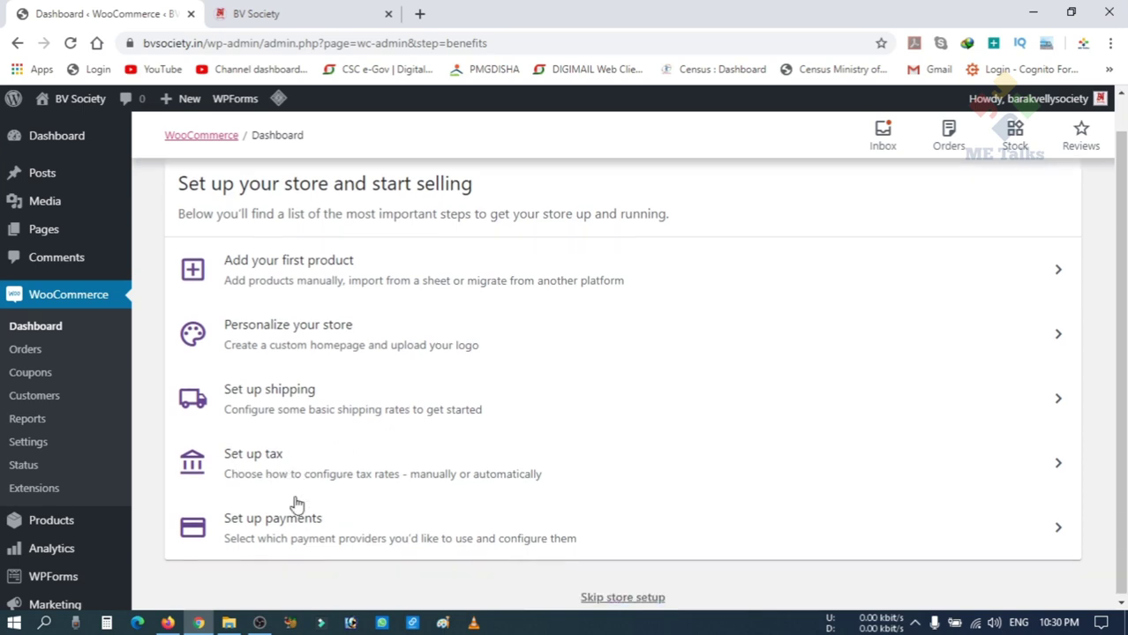
{"action": "left_click", "coordinate": [624, 598]}
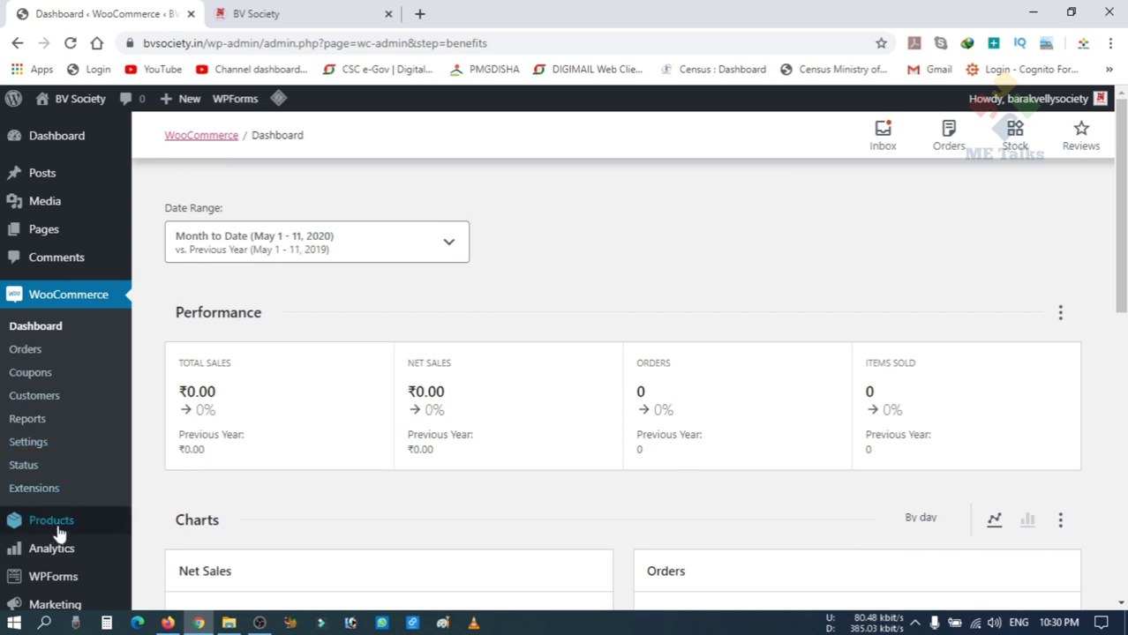
Start creating a new product from the store's product list and dismiss the product name tutorial tip
{"action": "mouse_move", "coordinate": [58, 526]}
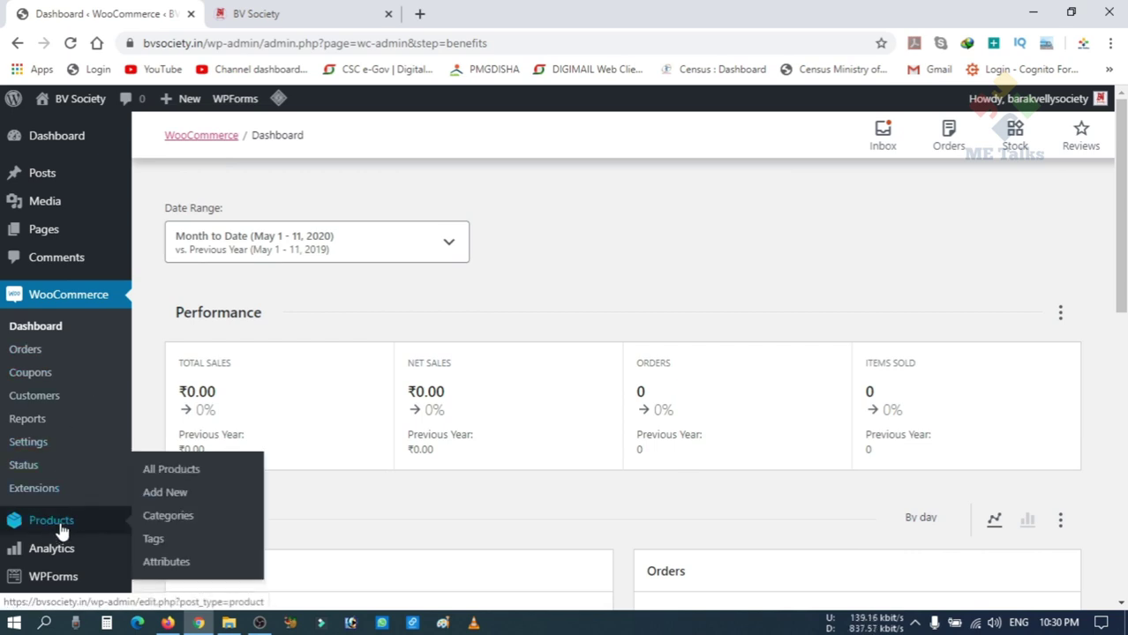
{"action": "left_click", "coordinate": [62, 528]}
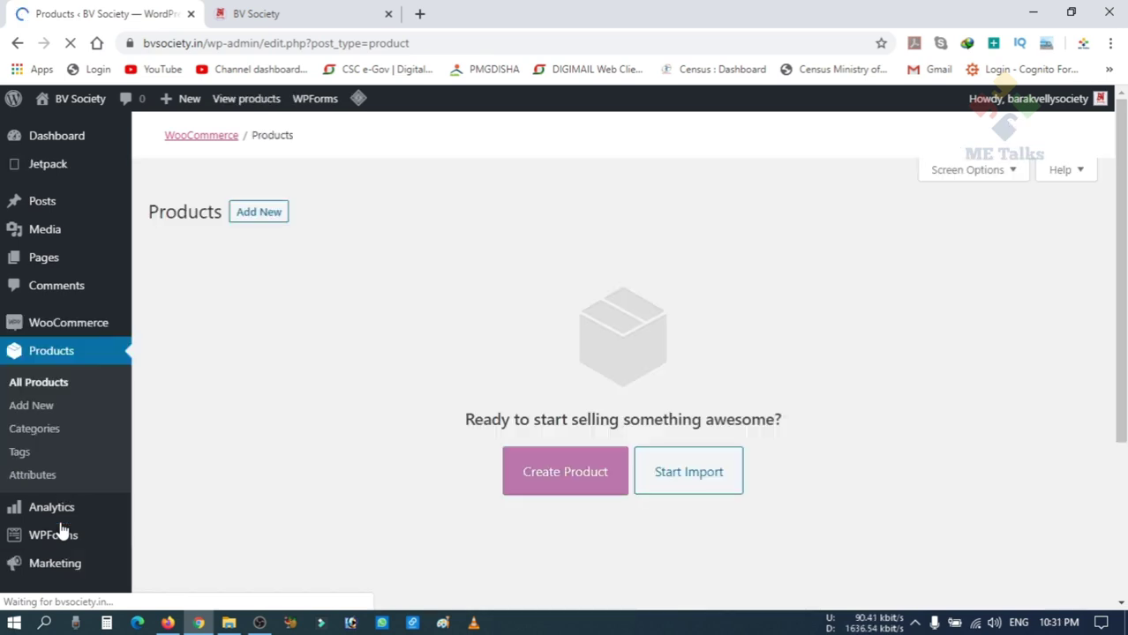
{"action": "scroll", "coordinate": [715, 525], "scroll_direction": "down", "scroll_amount": 2}
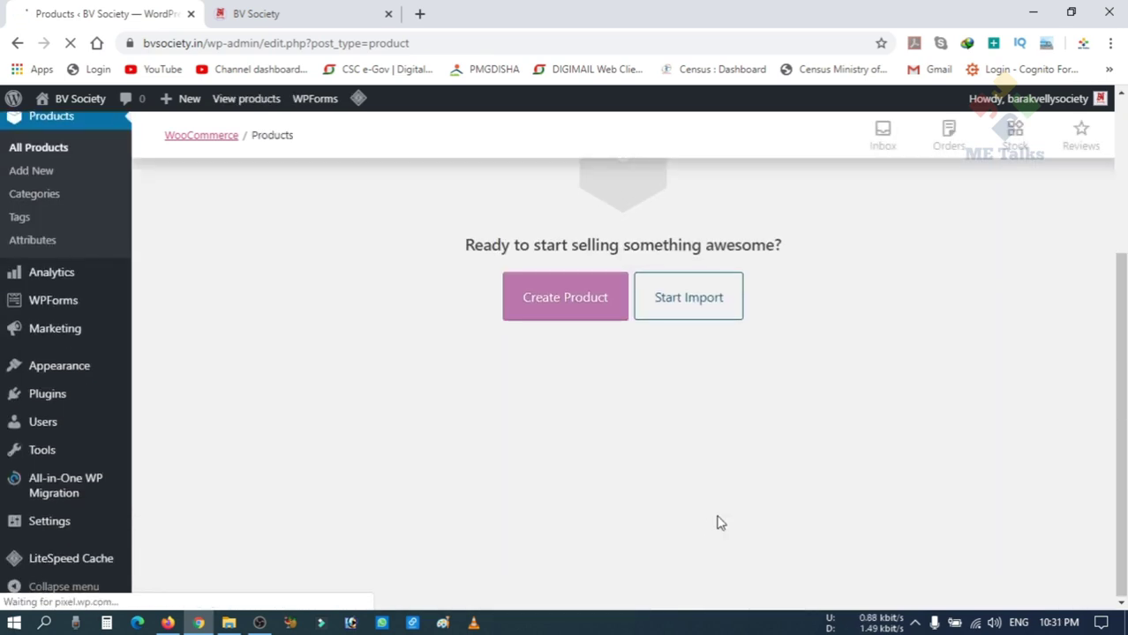
{"action": "scroll", "coordinate": [469, 443], "scroll_direction": "up", "scroll_amount": 2}
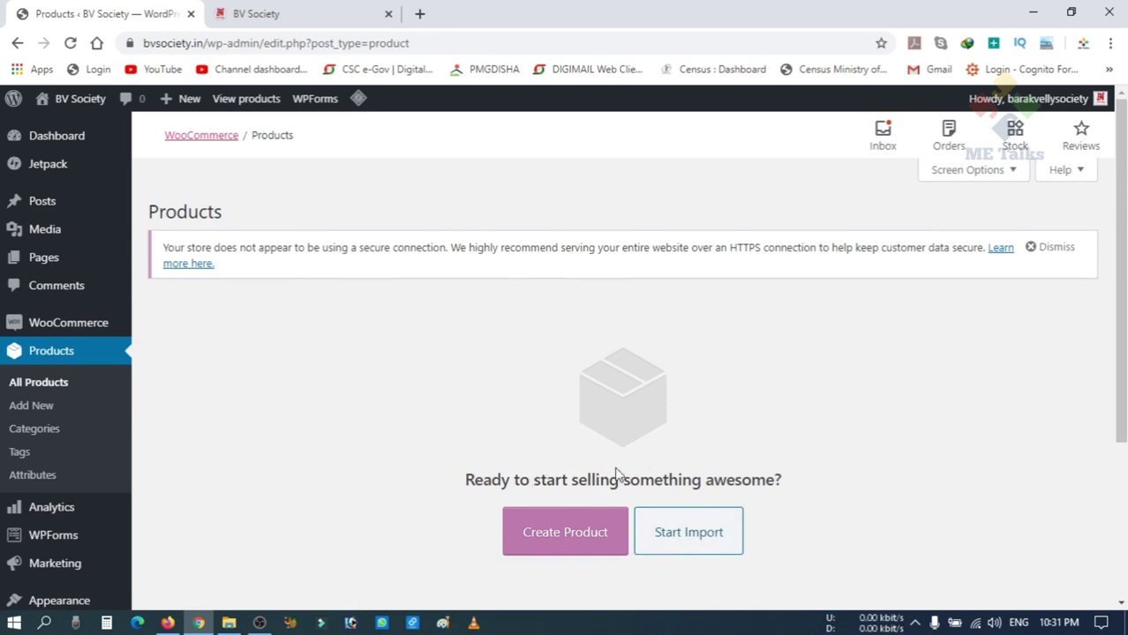
{"action": "left_click", "coordinate": [562, 549]}
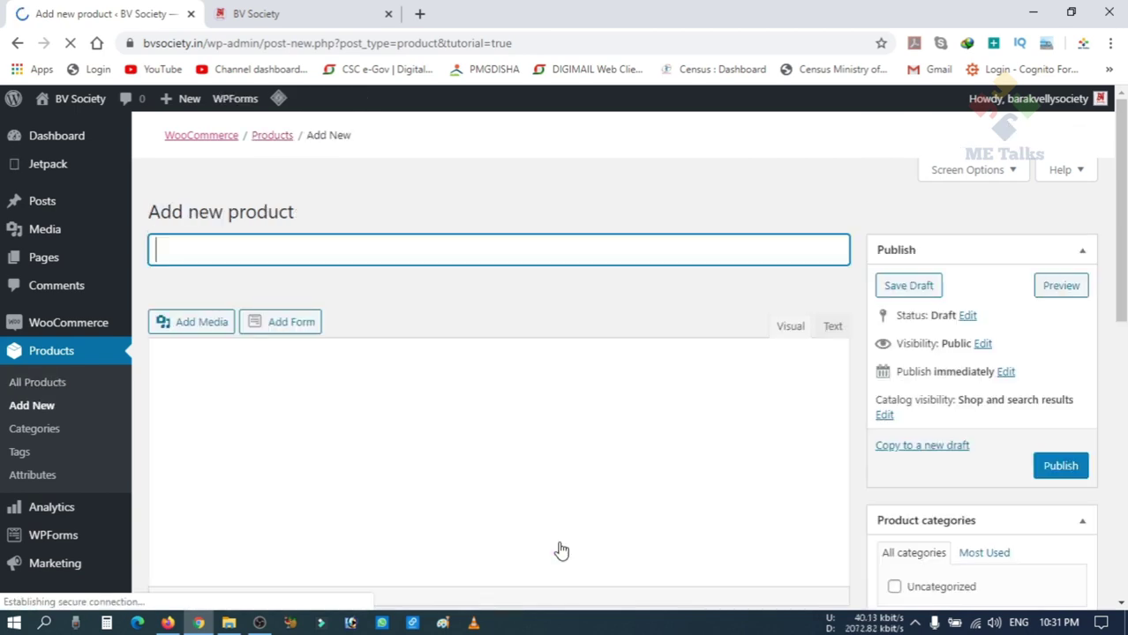
{"action": "middle_click", "coordinate": [753, 345]}
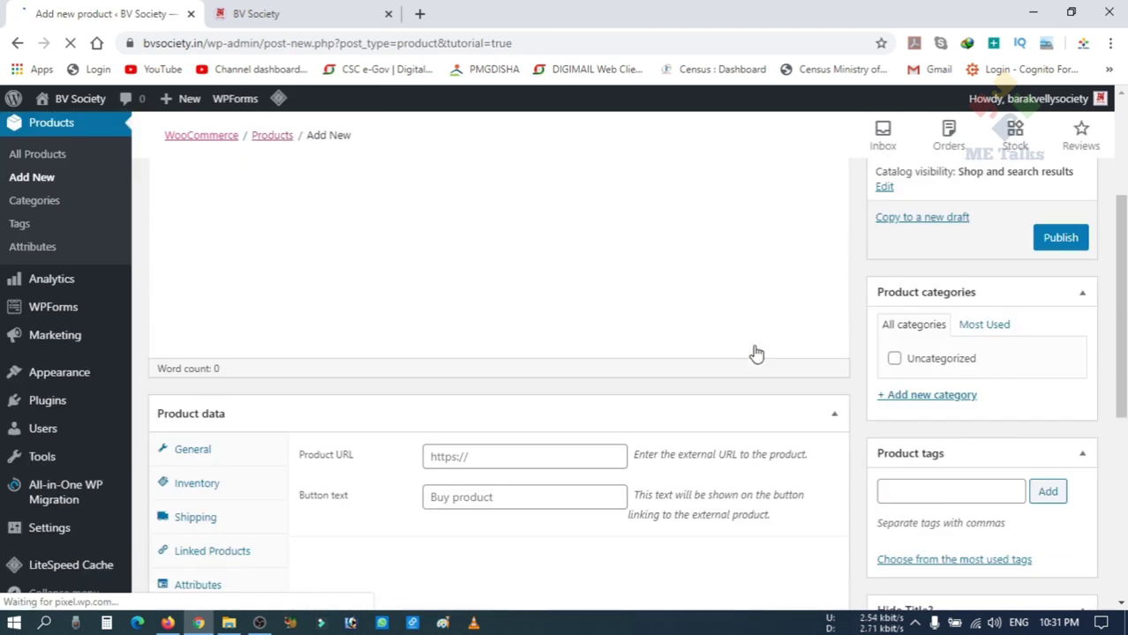
{"action": "middle_click", "coordinate": [754, 345]}
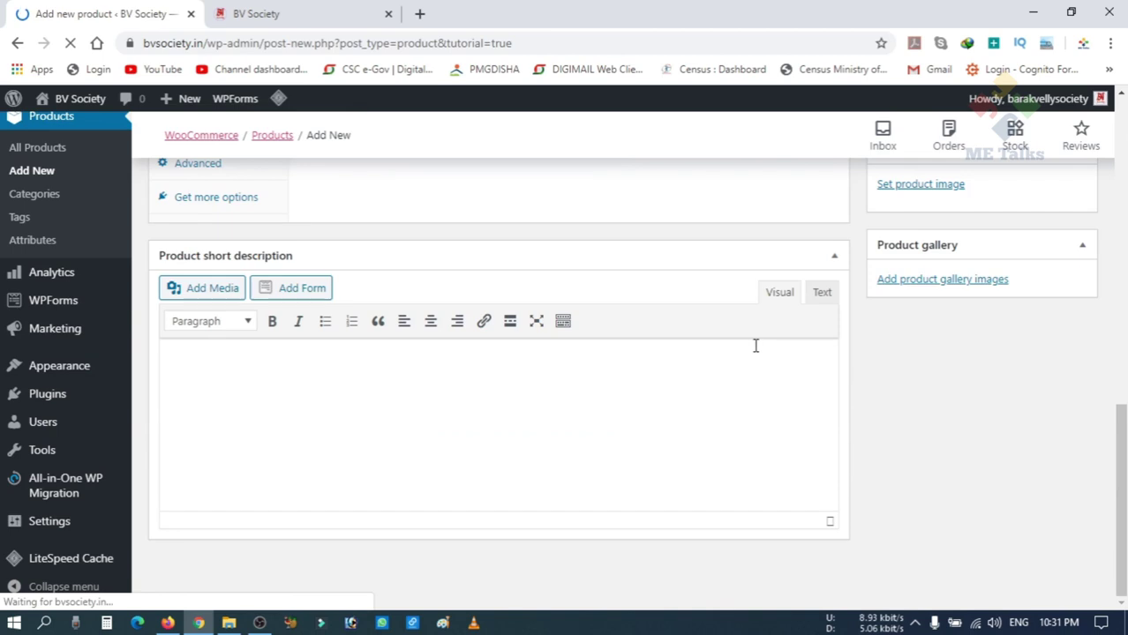
{"action": "scroll", "coordinate": [753, 352], "scroll_direction": "up", "scroll_amount": 1}
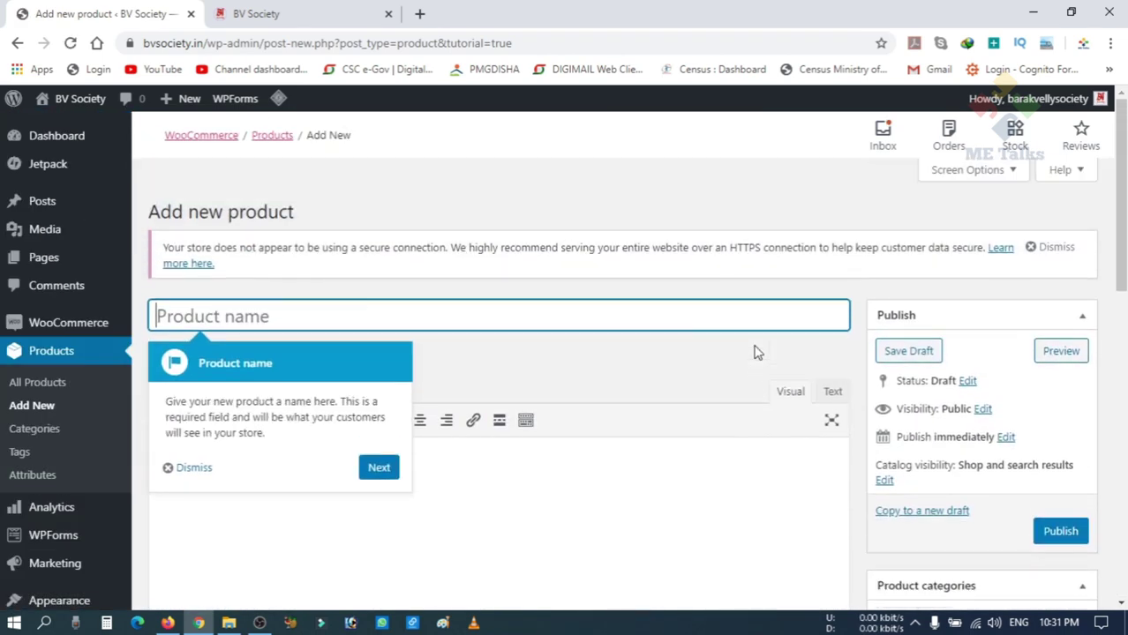
{"action": "left_click", "coordinate": [193, 469]}
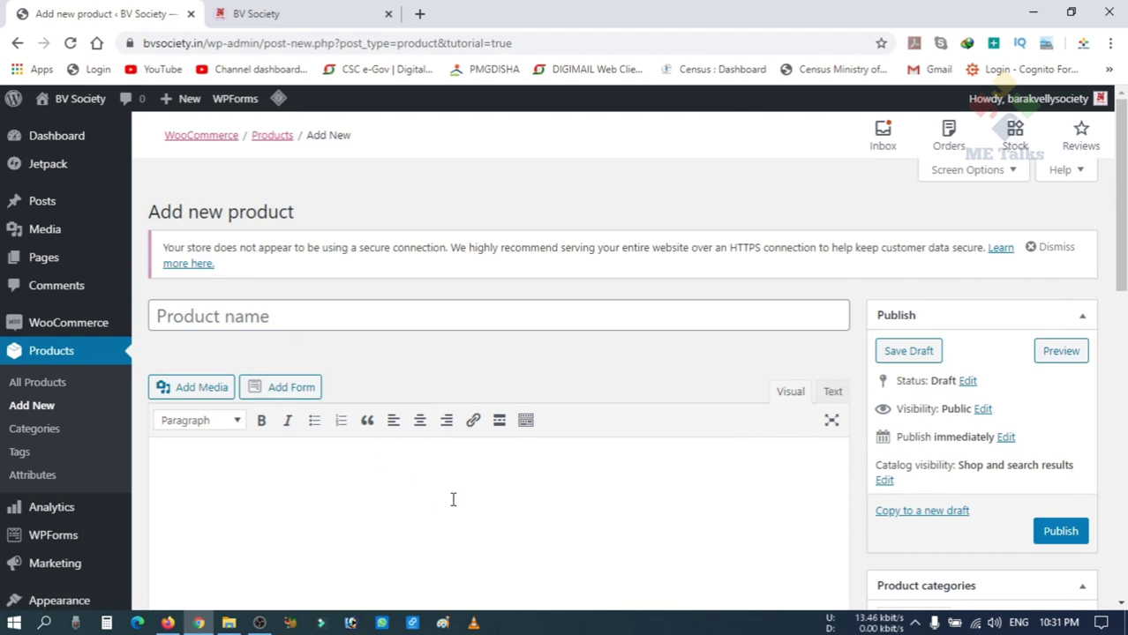
Examine the new product form, including the description, product data, short description, categories, tags and image sections
{"action": "scroll", "coordinate": [453, 499], "scroll_direction": "down", "scroll_amount": 1}
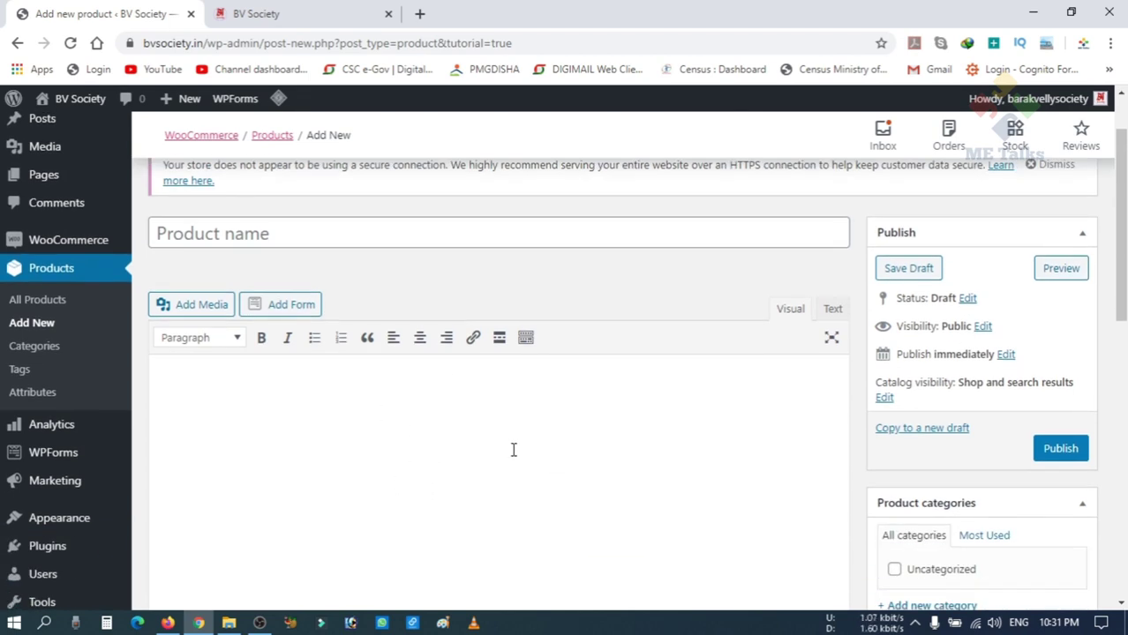
{"action": "scroll", "coordinate": [512, 450], "scroll_direction": "down", "scroll_amount": 4}
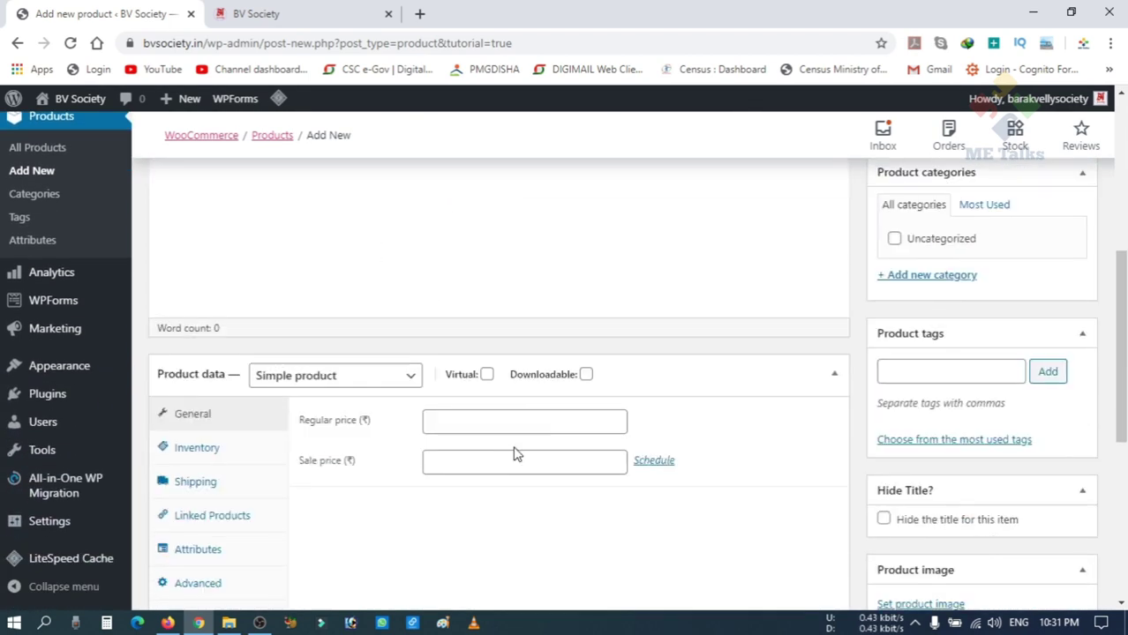
{"action": "scroll", "coordinate": [523, 461], "scroll_direction": "down", "scroll_amount": 4}
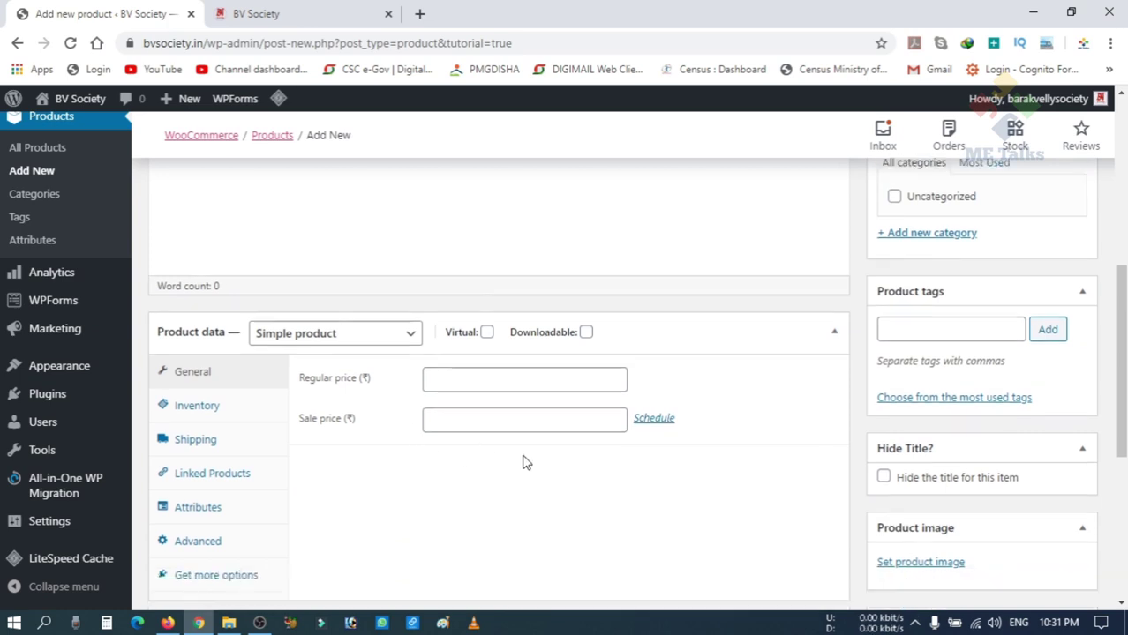
{"action": "scroll", "coordinate": [435, 509], "scroll_direction": "down", "scroll_amount": 1}
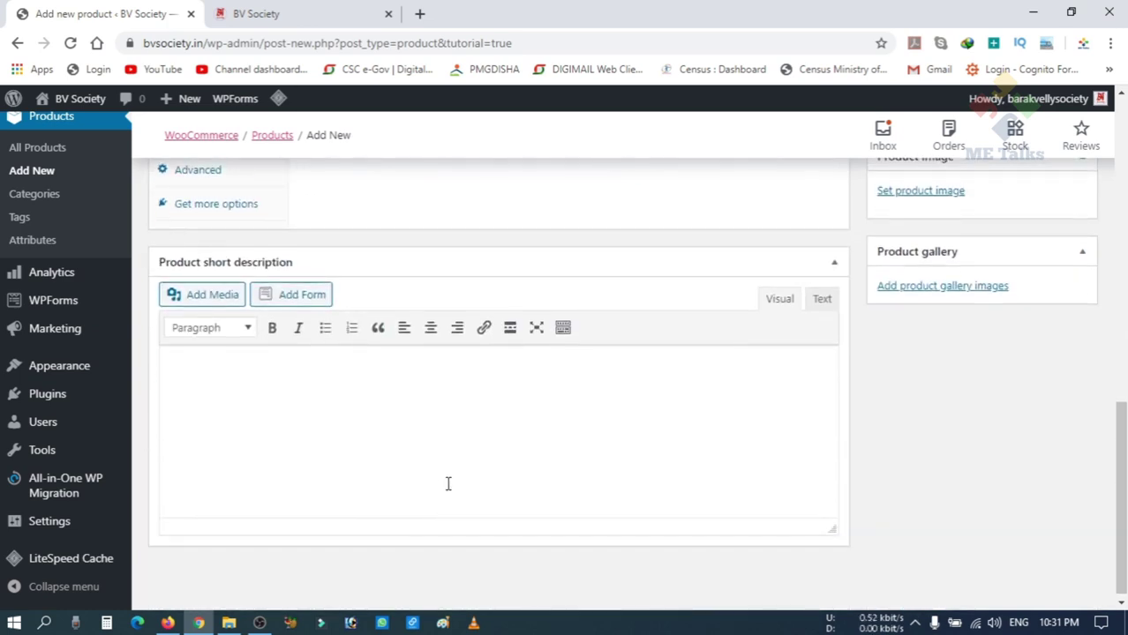
{"action": "scroll", "coordinate": [494, 499], "scroll_direction": "up", "scroll_amount": 2}
{"action": "scroll", "coordinate": [975, 379], "scroll_direction": "up", "scroll_amount": 4}
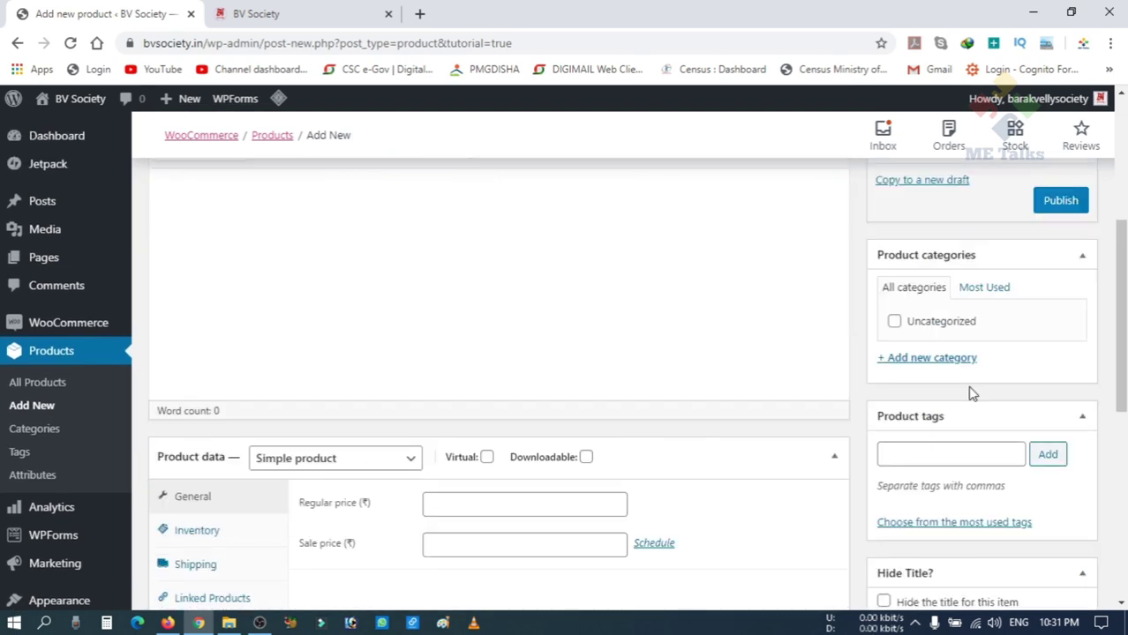
{"action": "scroll", "coordinate": [970, 393], "scroll_direction": "up", "scroll_amount": 4}
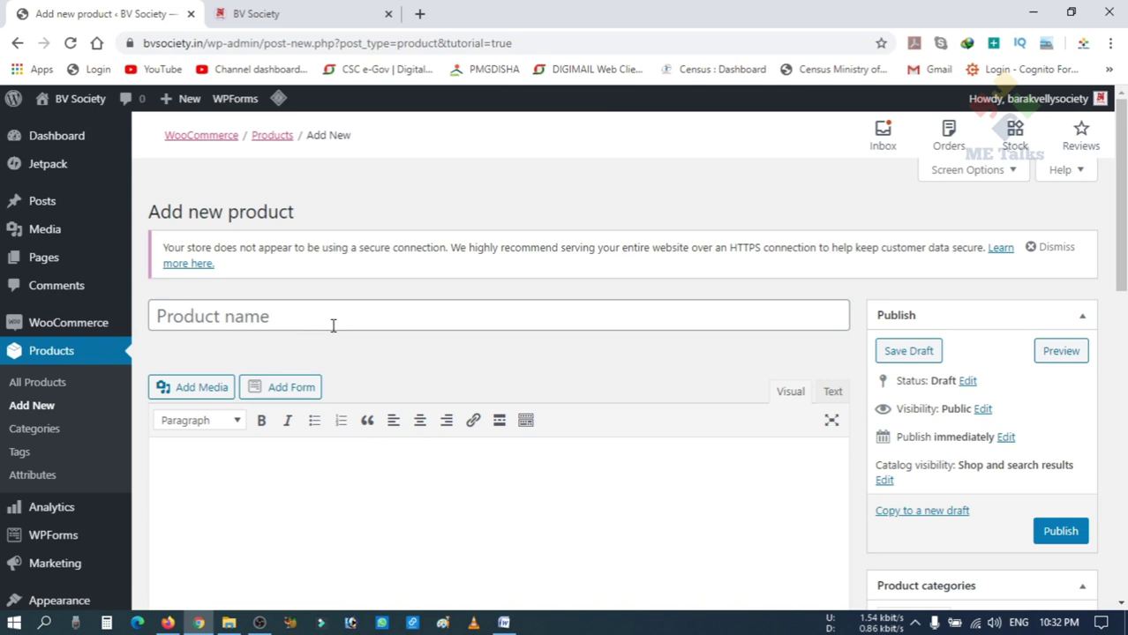
Copy the heading "WHY BEING AN EXPERT CAN HELP YOUR IM SALES" from the Word document and return to the product form in Chrome
{"action": "left_click", "coordinate": [505, 624]}
{"action": "left_click_drag", "start_coordinate": [732, 240], "coordinate": [373, 212]}
{"action": "key", "text": "ctrl+c"}
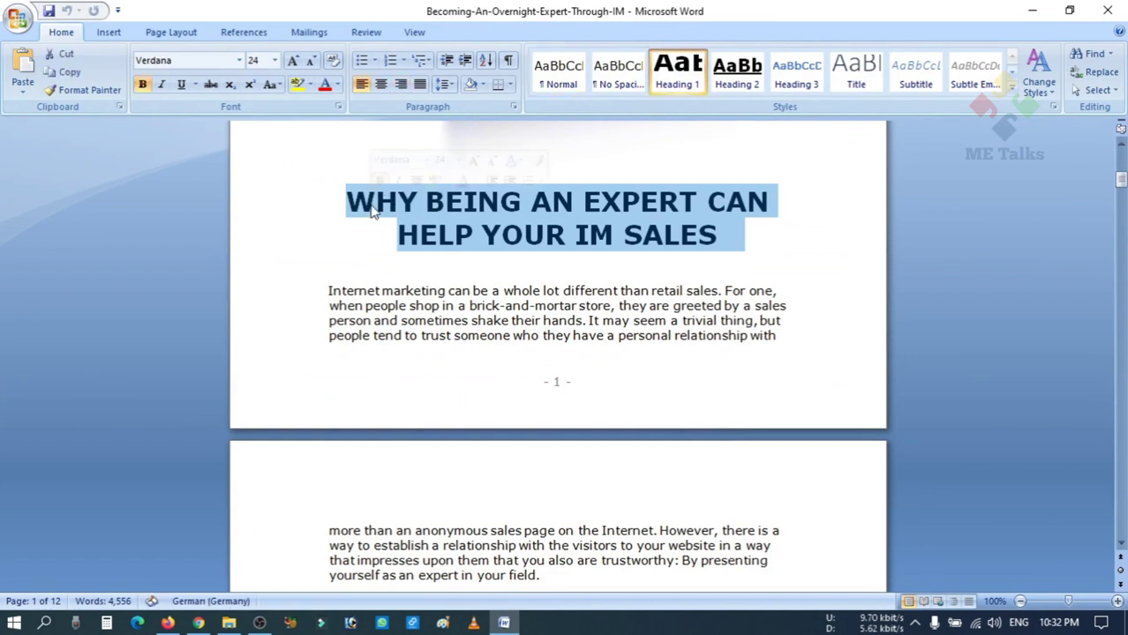
{"action": "left_click", "coordinate": [198, 624]}
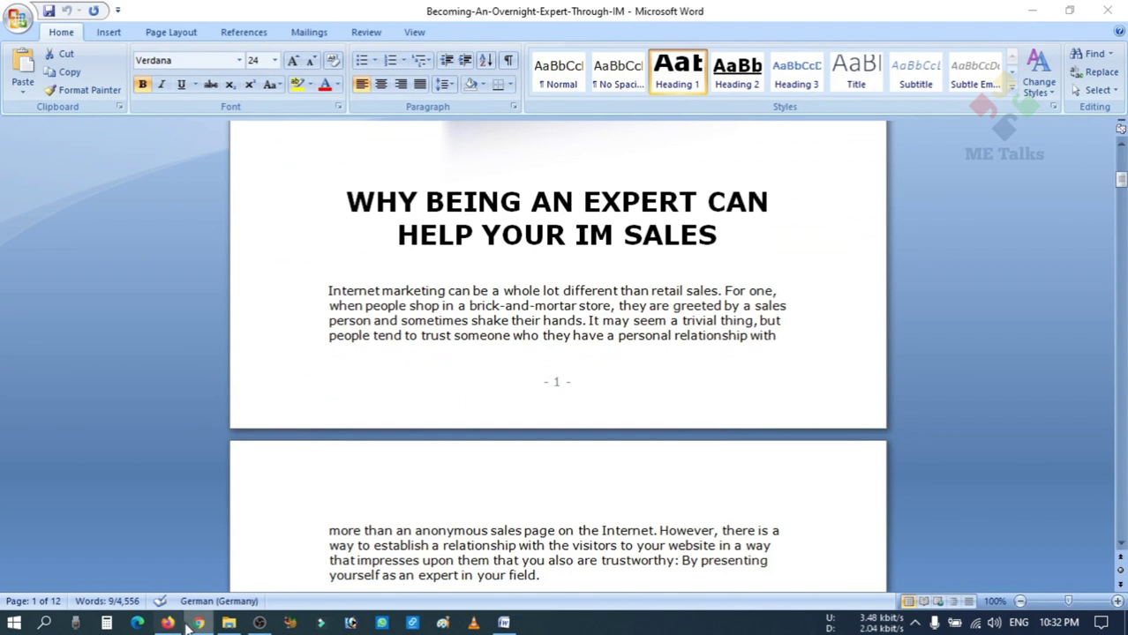
{"action": "left_click", "coordinate": [198, 624]}
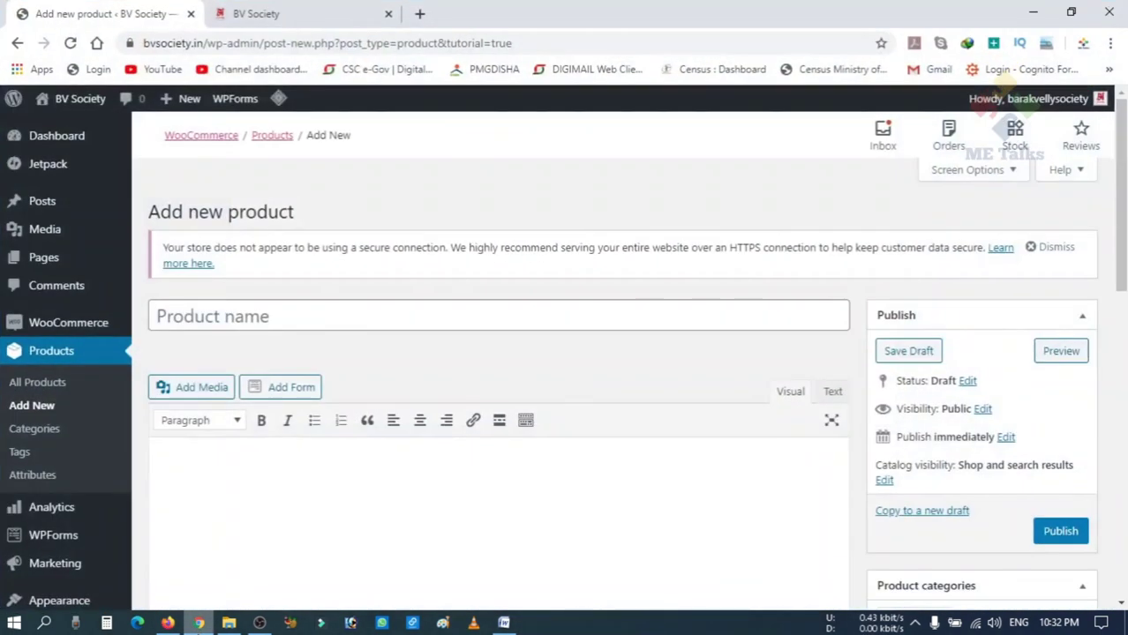
Paste the copied heading "WHY BEING AN EXPERT CAN HELP YOUR IM SALES" as the product name
{"action": "left_click", "coordinate": [359, 311]}
{"action": "key", "text": "ctrl+v"}
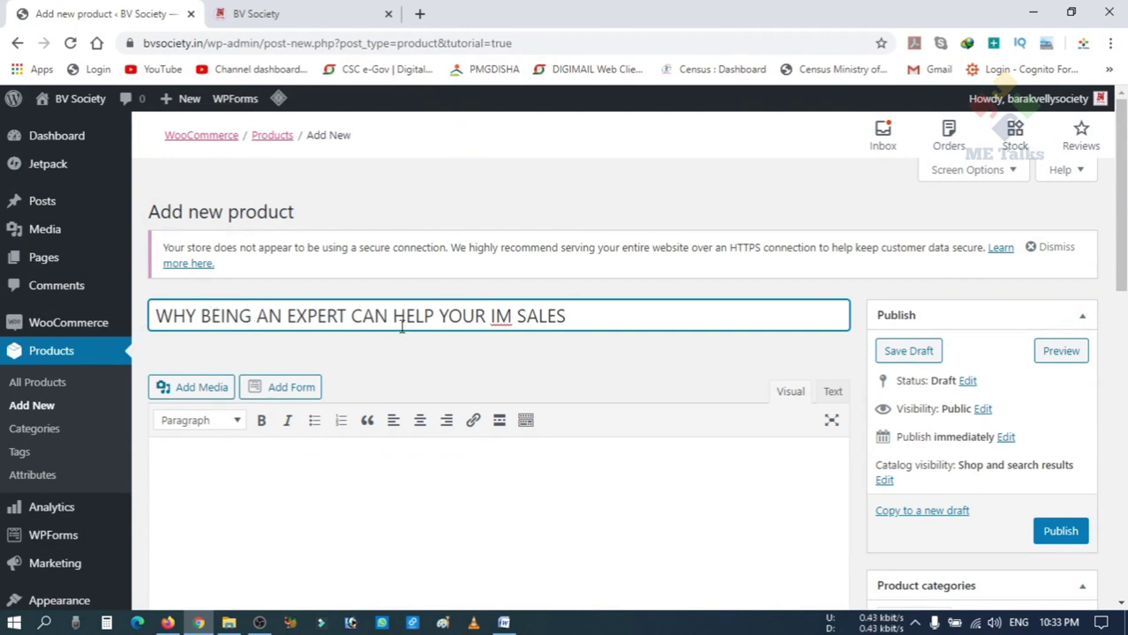
{"action": "left_click", "coordinate": [513, 321]}
Look at the ebook cover above the heading in the Word document and return to the product form in Chrome
{"action": "left_click", "coordinate": [503, 623]}
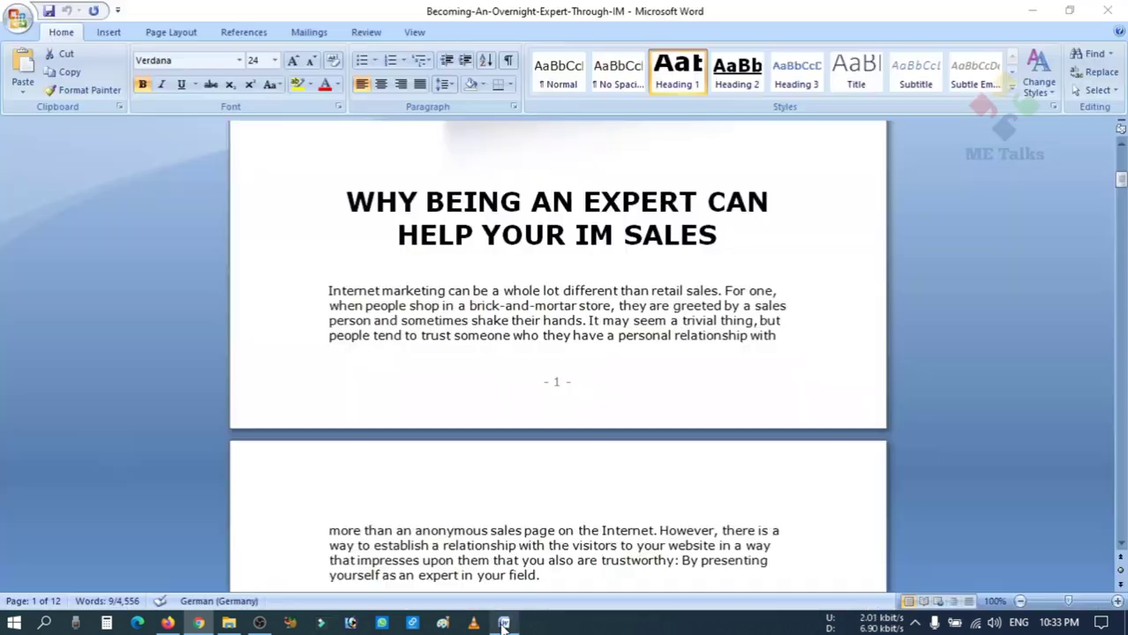
{"action": "scroll", "coordinate": [488, 445], "scroll_direction": "up", "scroll_amount": 8}
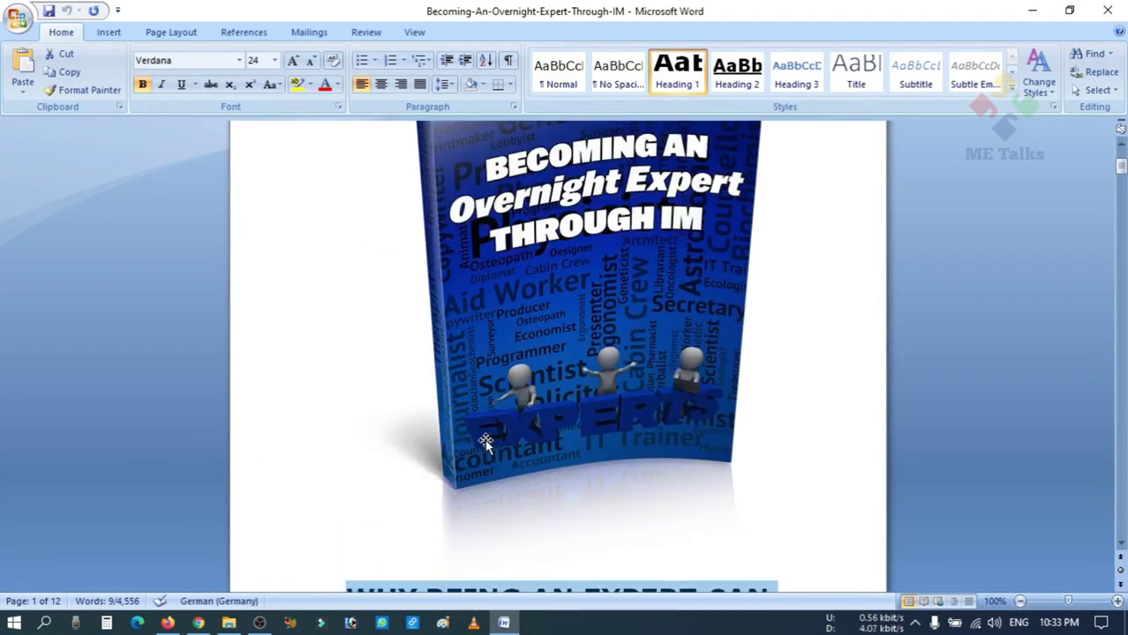
{"action": "scroll", "coordinate": [484, 443], "scroll_direction": "down", "scroll_amount": 1}
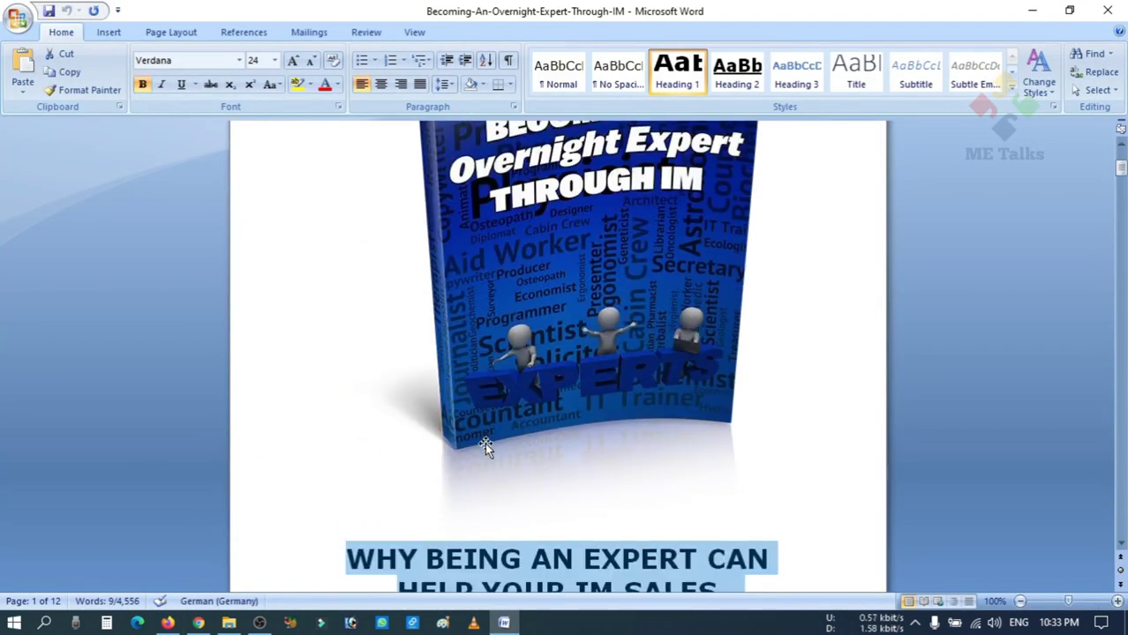
{"action": "left_click", "coordinate": [503, 623]}
{"action": "left_click", "coordinate": [647, 368]}
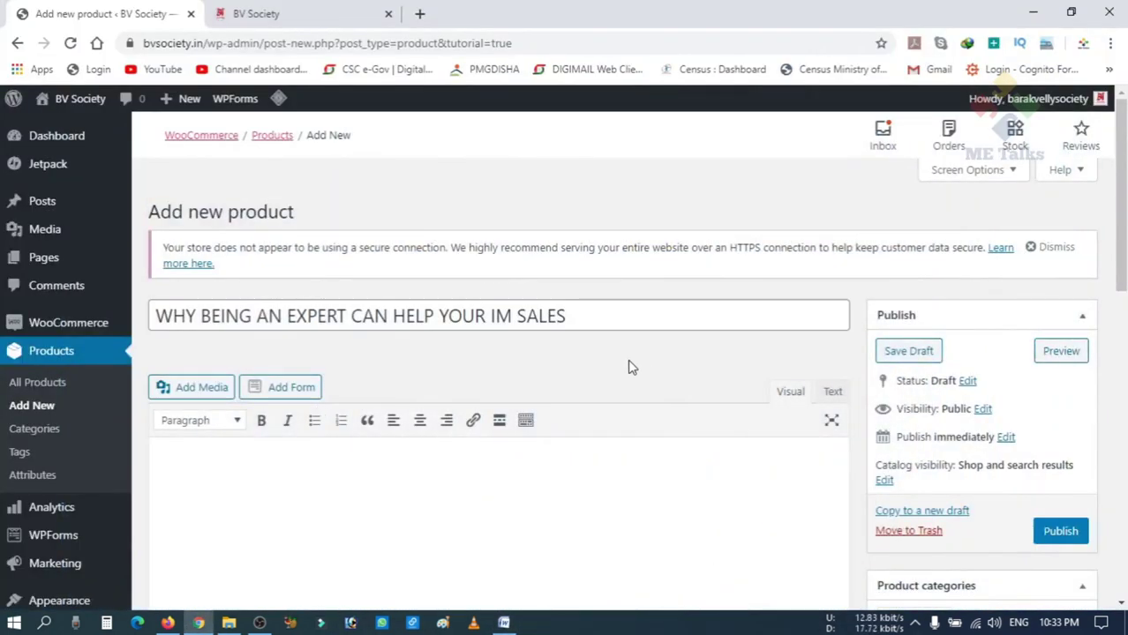
Switch to Word and copy the opening paragraph under the heading, from "Internet marketing can be" to "expert in your field."
{"action": "scroll", "coordinate": [631, 367], "scroll_direction": "down", "scroll_amount": 2}
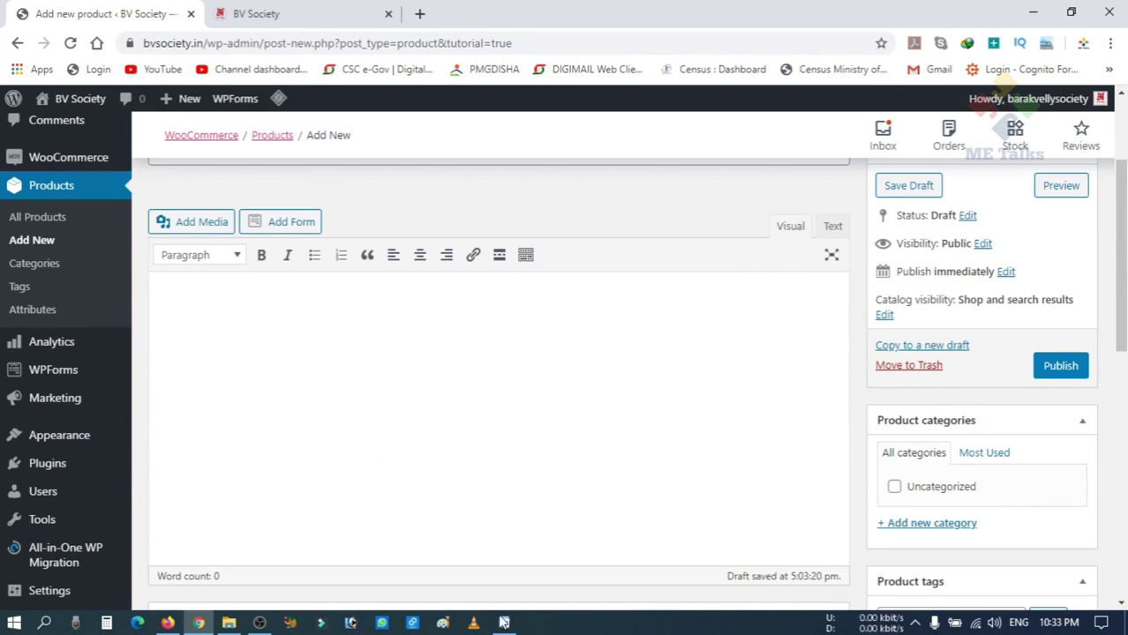
{"action": "left_click", "coordinate": [504, 623]}
{"action": "scroll", "coordinate": [558, 390], "scroll_direction": "down", "scroll_amount": 5}
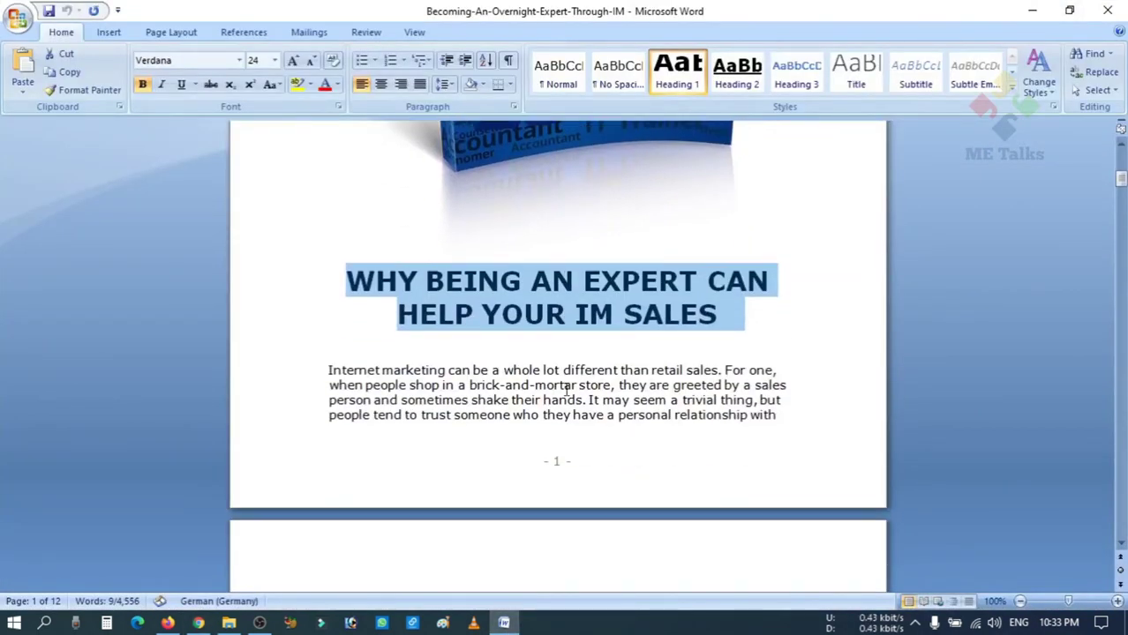
{"action": "left_click", "coordinate": [660, 413]}
{"action": "scroll", "coordinate": [386, 394], "scroll_direction": "down", "scroll_amount": 1}
{"action": "left_click_drag", "start_coordinate": [327, 329], "coordinate": [540, 487]}
{"action": "key", "text": "ctrl+c"}
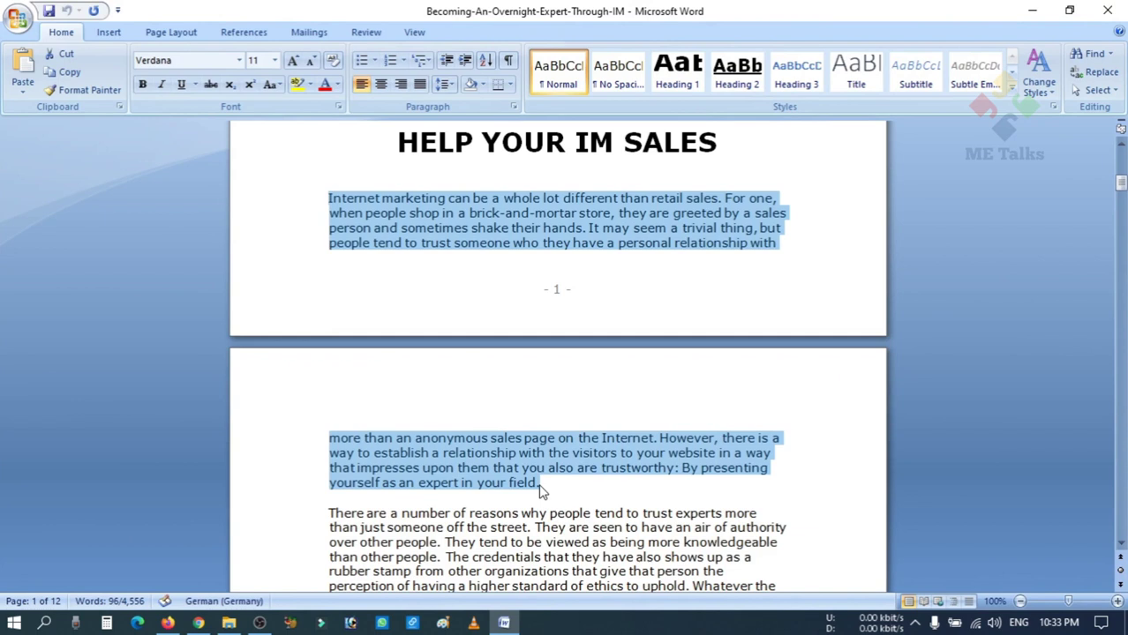
Return to Chrome and paste the copied paragraph into the main product description
{"action": "left_click", "coordinate": [198, 622]}
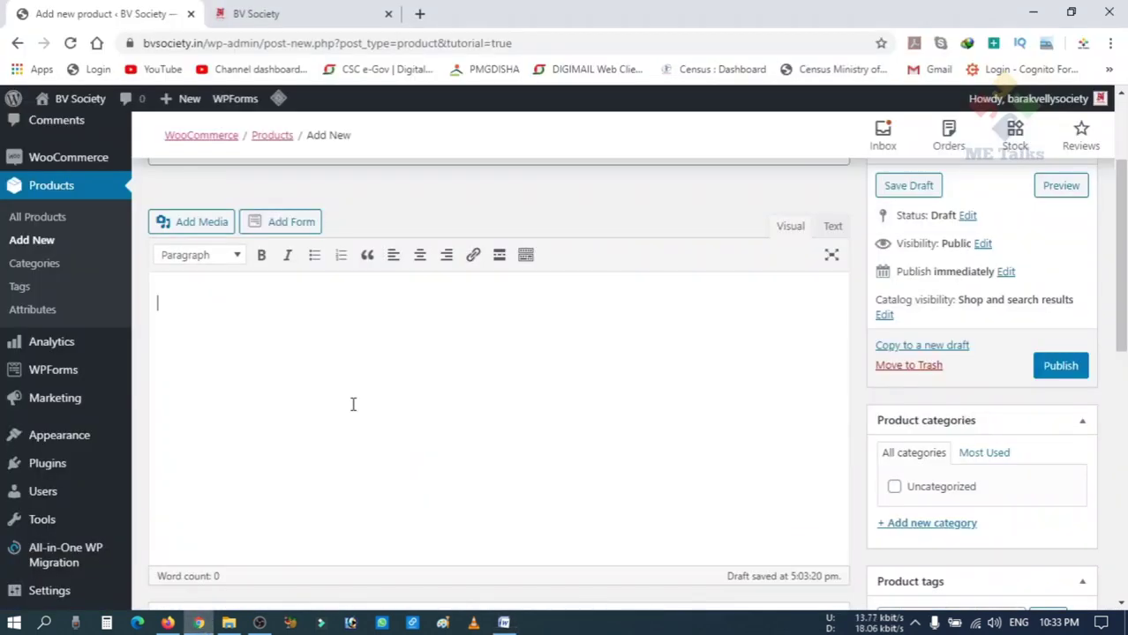
{"action": "key", "text": "ctrl+v"}
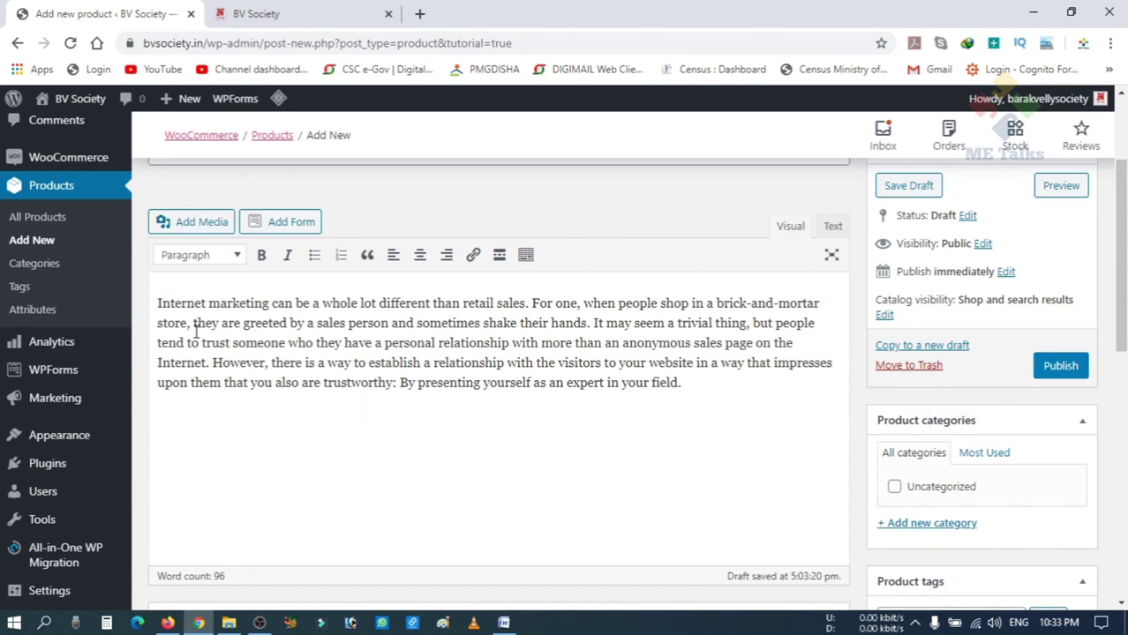
{"action": "left_click", "coordinate": [156, 302]}
{"action": "scroll", "coordinate": [347, 416], "scroll_direction": "down", "scroll_amount": 3}
{"action": "scroll", "coordinate": [441, 424], "scroll_direction": "up", "scroll_amount": 4}
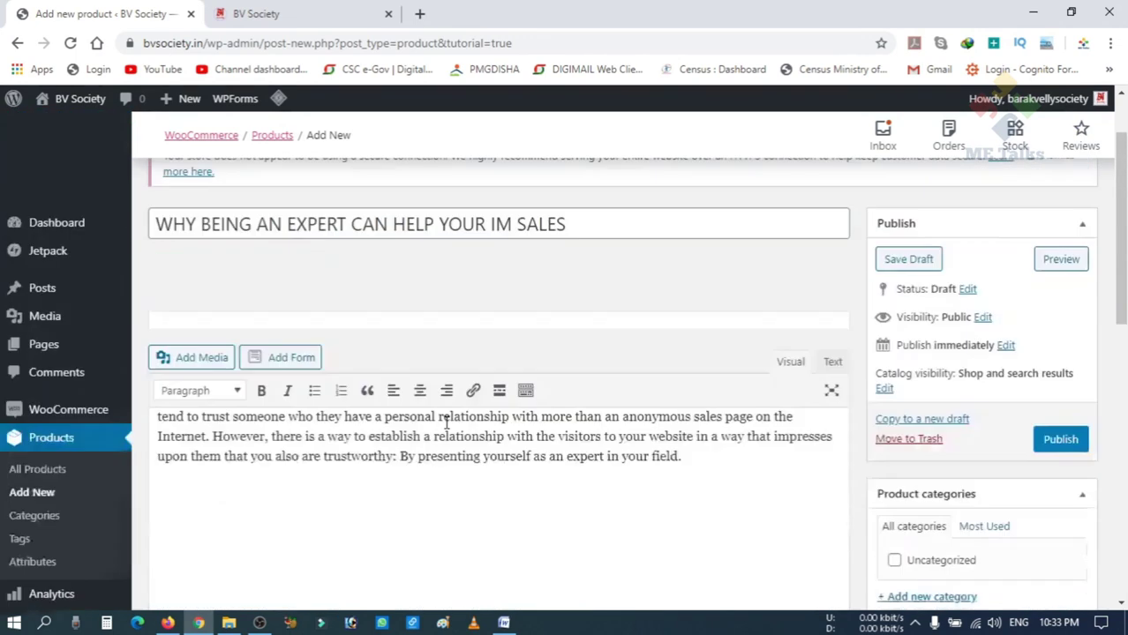
{"action": "scroll", "coordinate": [446, 423], "scroll_direction": "up", "scroll_amount": 1}
Choose Simple product as the product type and mark the product as downloadable
{"action": "scroll", "coordinate": [445, 459], "scroll_direction": "down", "scroll_amount": 5}
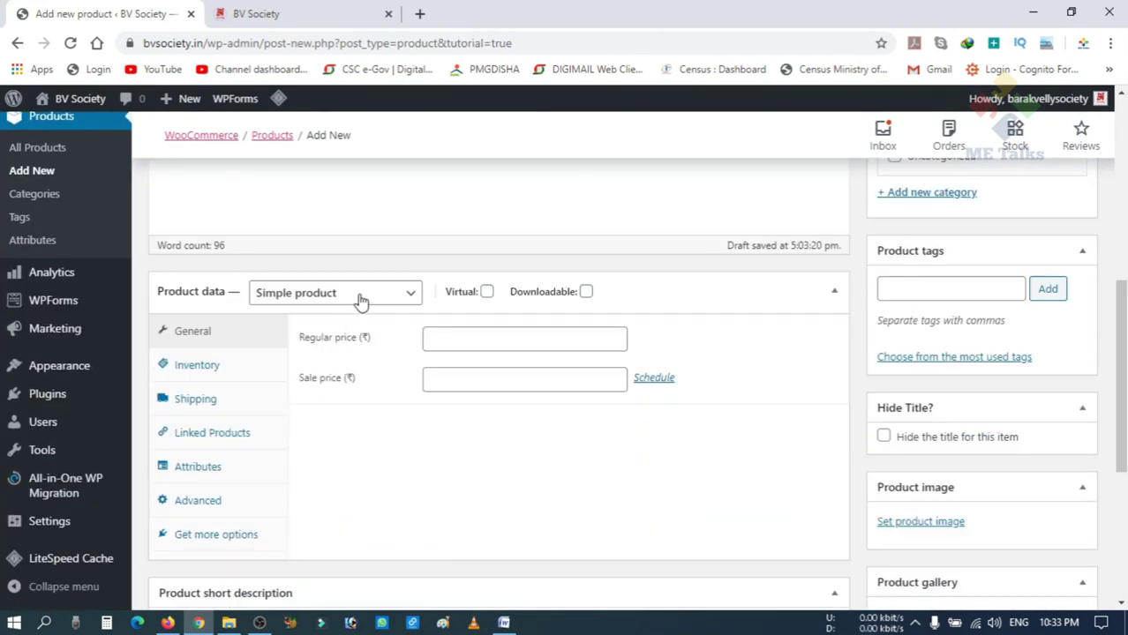
{"action": "left_click", "coordinate": [359, 300]}
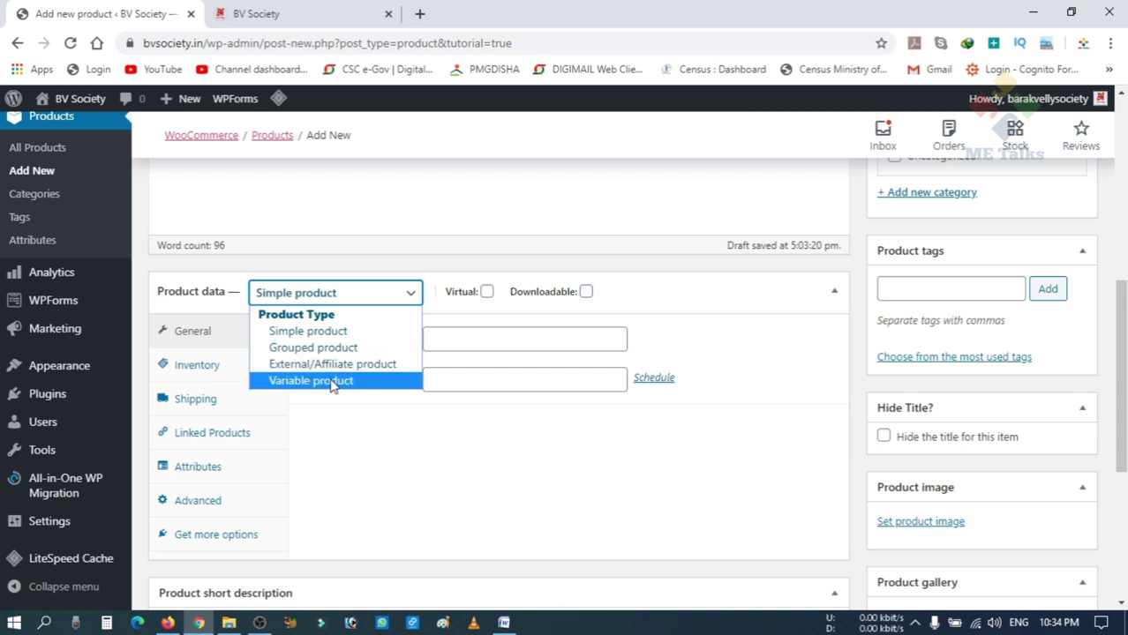
{"action": "left_click", "coordinate": [336, 334]}
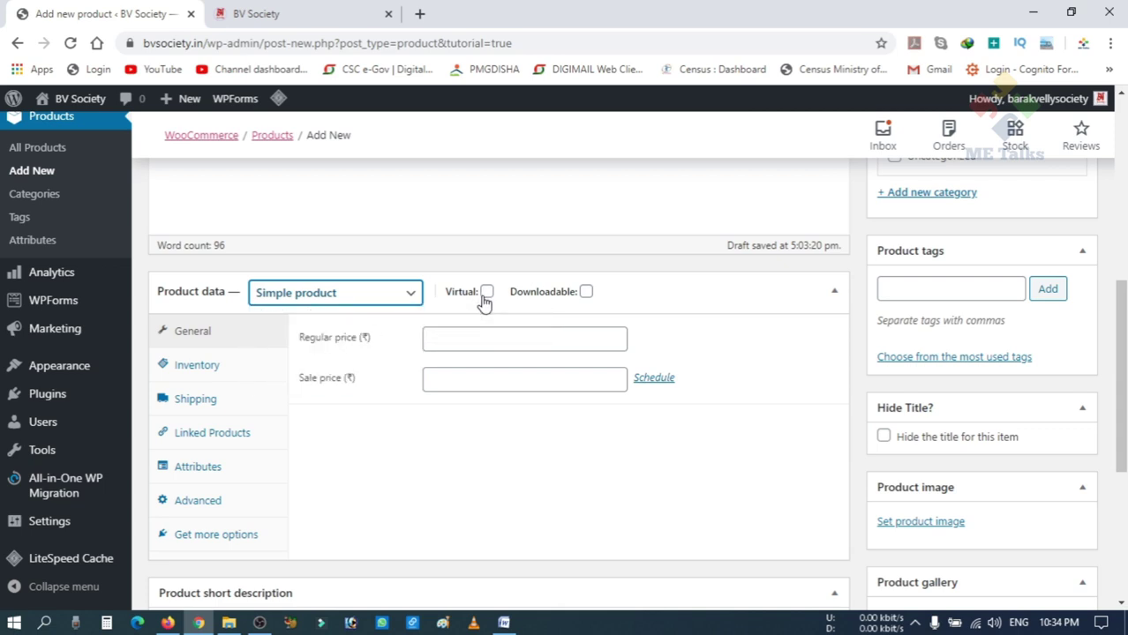
{"action": "mouse_move", "coordinate": [491, 301]}
{"action": "mouse_move", "coordinate": [588, 300]}
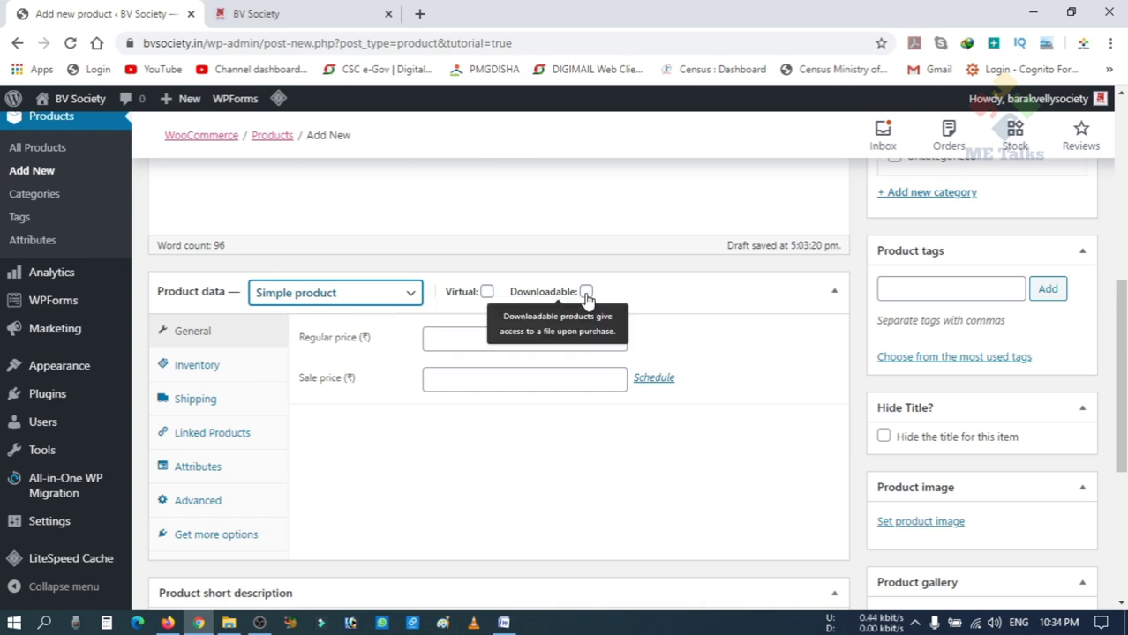
{"action": "left_click", "coordinate": [586, 296]}
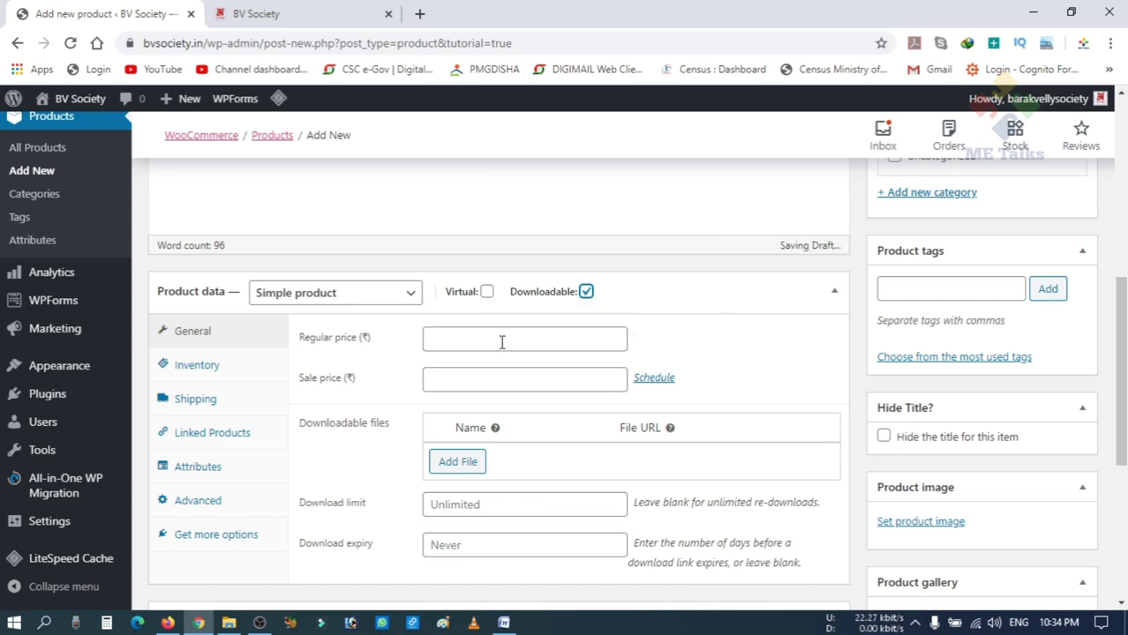
Set the product's regular price to 799 and its sale price to 199 rupees
{"action": "left_click", "coordinate": [501, 342]}
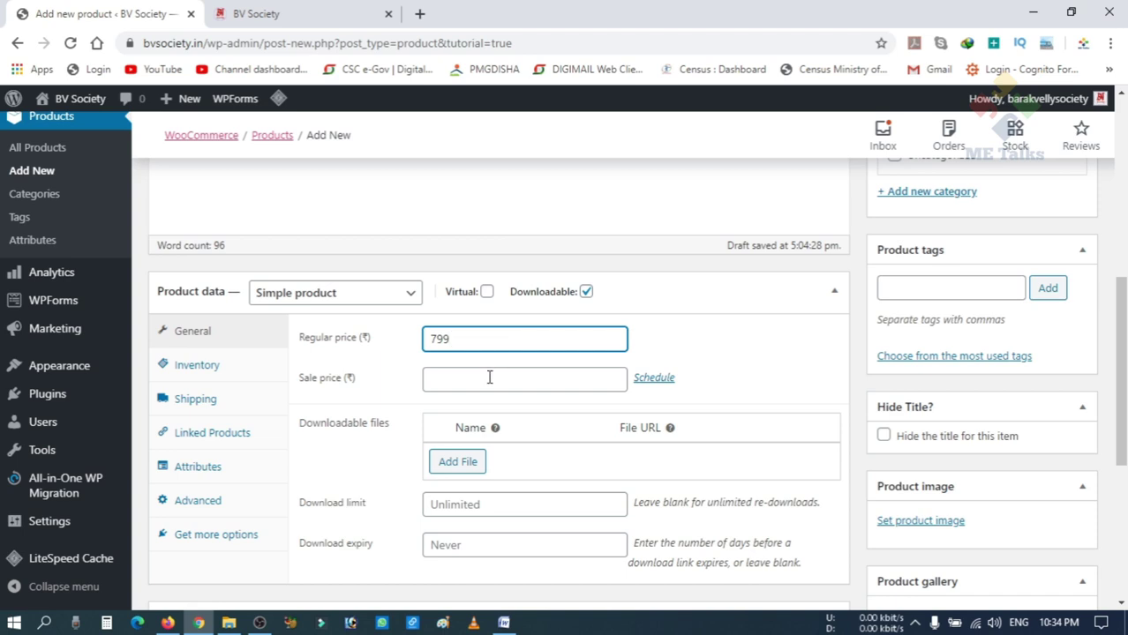
{"action": "left_click", "coordinate": [489, 377]}
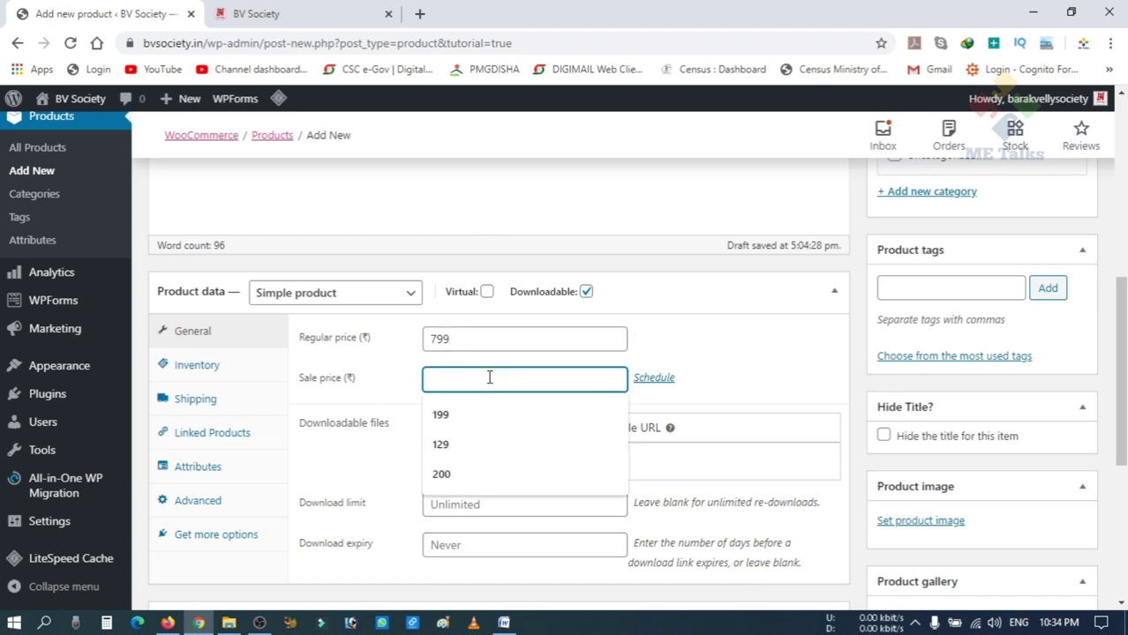
{"action": "type", "text": "199"}
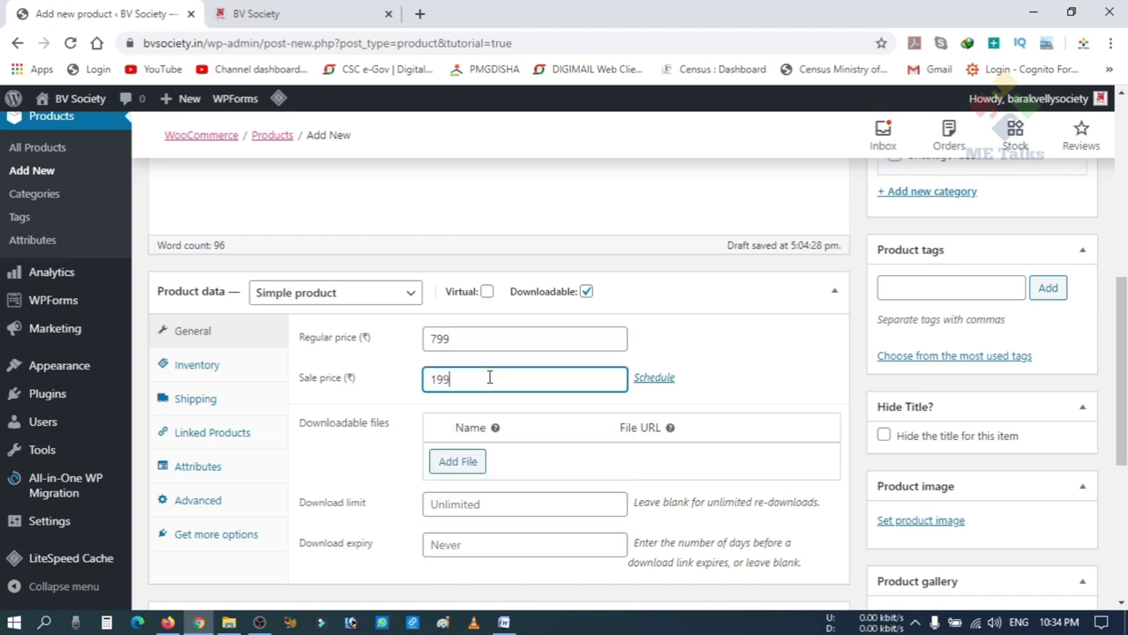
{"action": "left_click", "coordinate": [677, 343]}
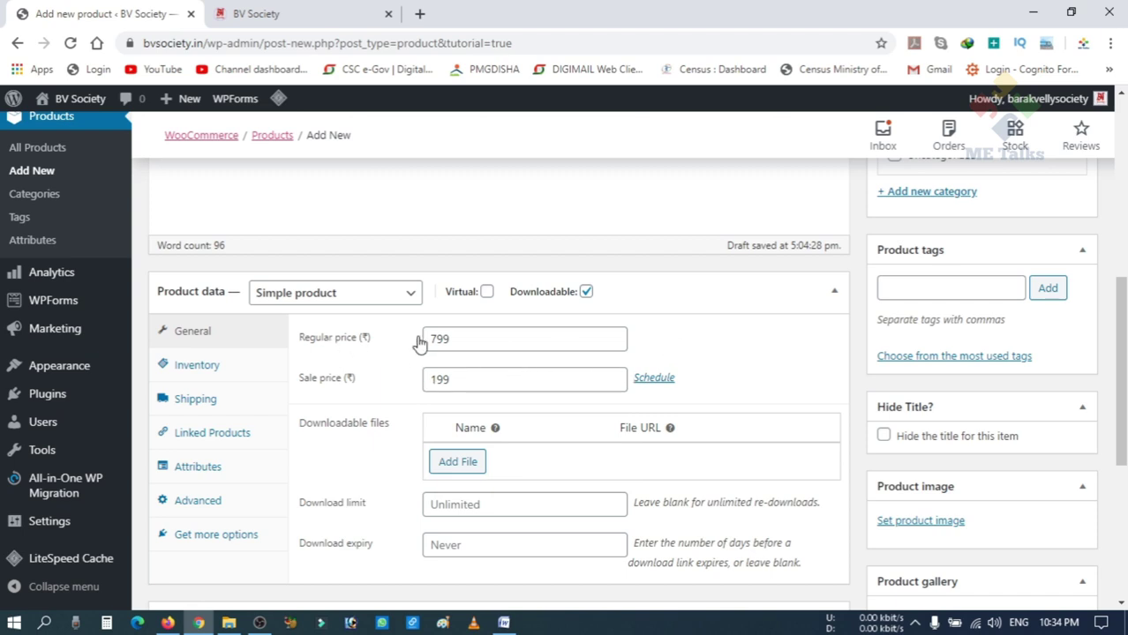
Add a downloadable file entry named "WHY BEING AN EXPERT CAN HELP YOUR IM SALES"
{"action": "left_click", "coordinate": [461, 462]}
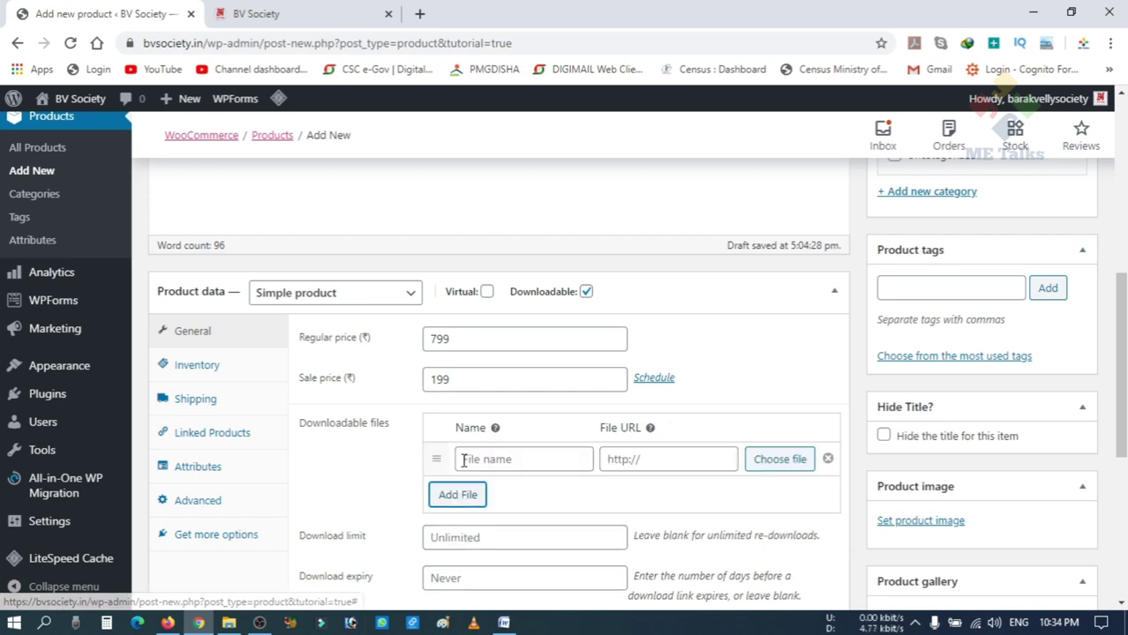
{"action": "left_click", "coordinate": [509, 458]}
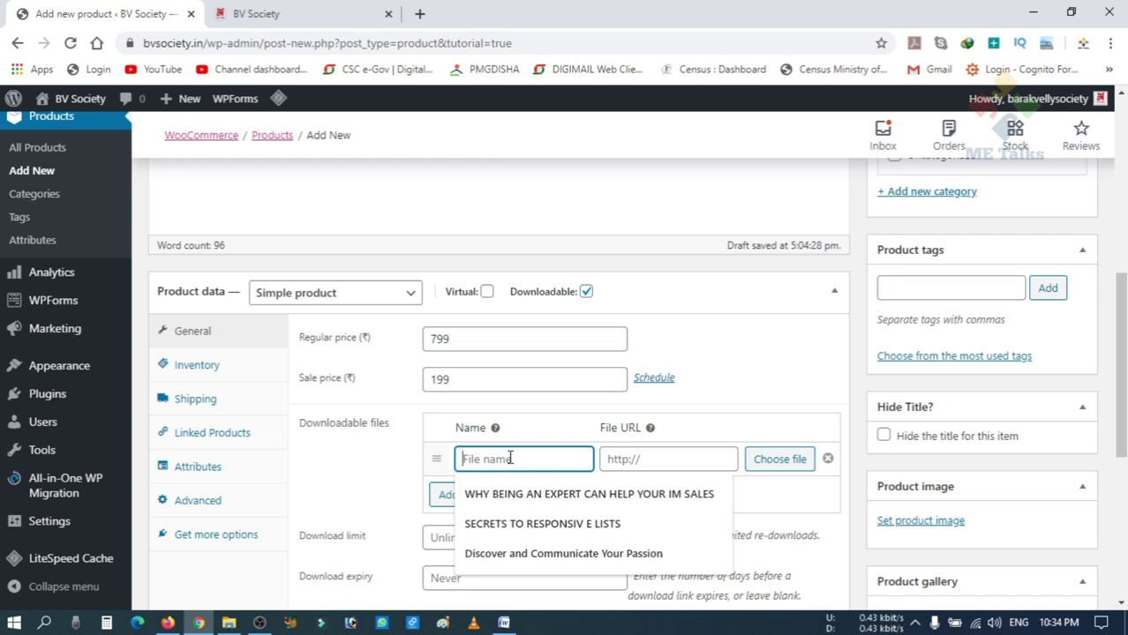
{"action": "left_click", "coordinate": [510, 493]}
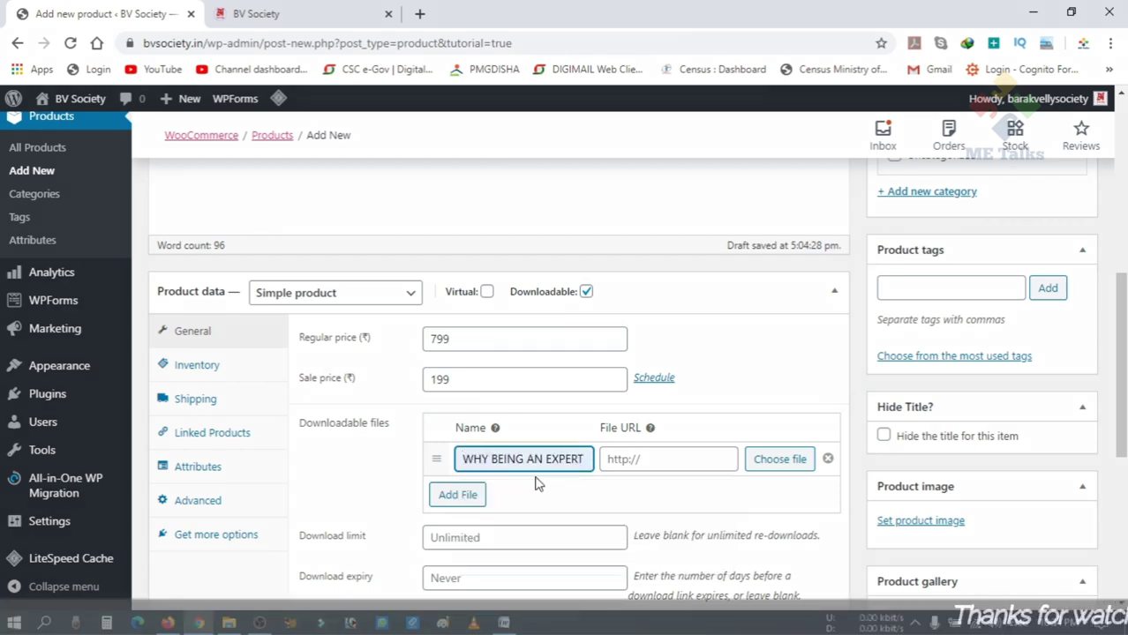
Upload "Becoming An Overnight Expert Through IM.pdf" from the BecmOvrnghtExprtIM ebook folder on drive E: for the downloadable file entry
{"action": "left_click", "coordinate": [666, 457]}
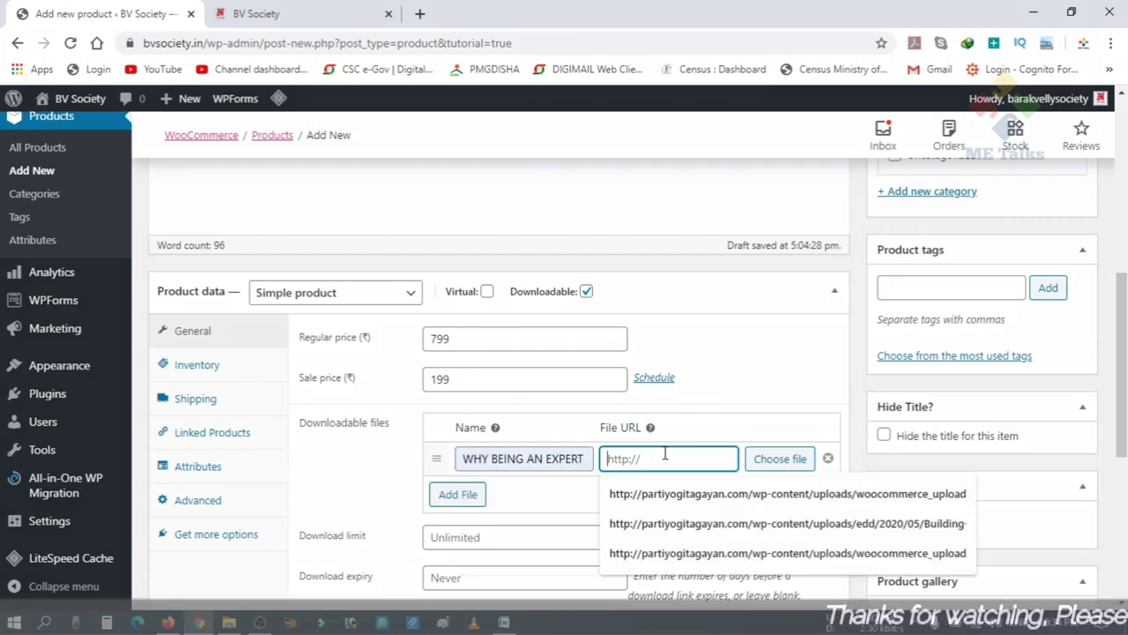
{"action": "left_click", "coordinate": [772, 470]}
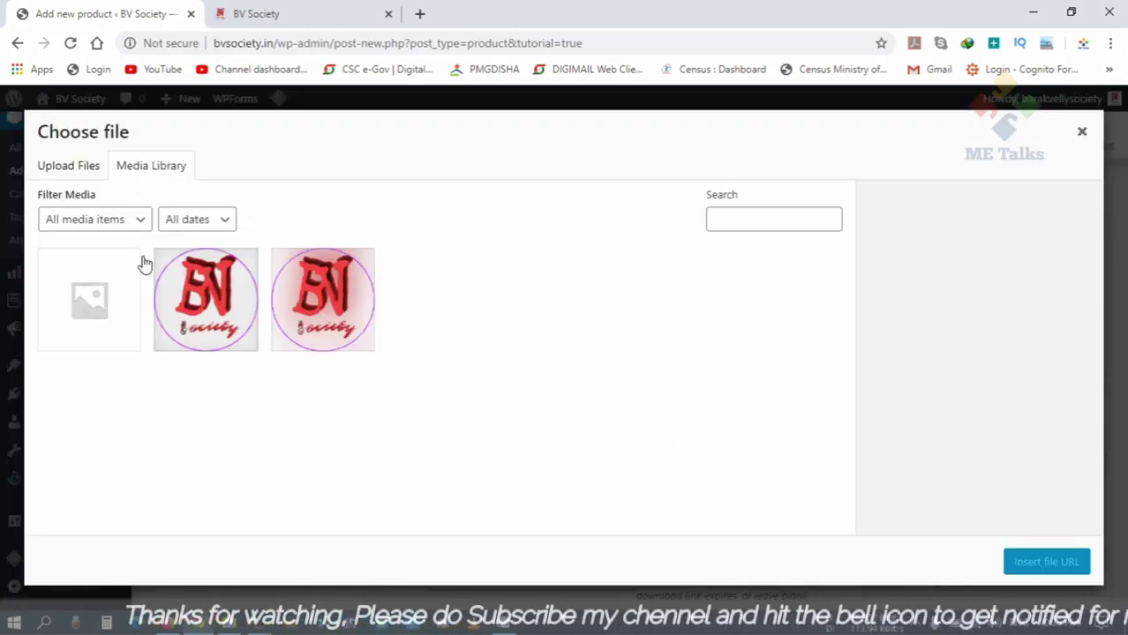
{"action": "left_click", "coordinate": [79, 171]}
{"action": "left_click", "coordinate": [547, 394]}
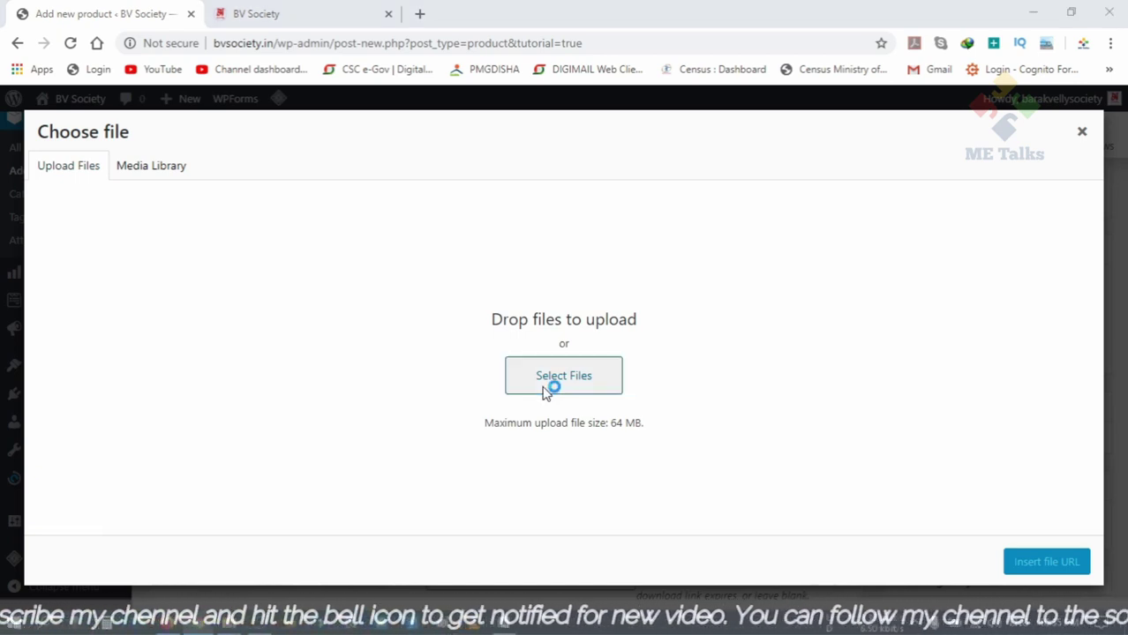
{"action": "left_click", "coordinate": [88, 319]}
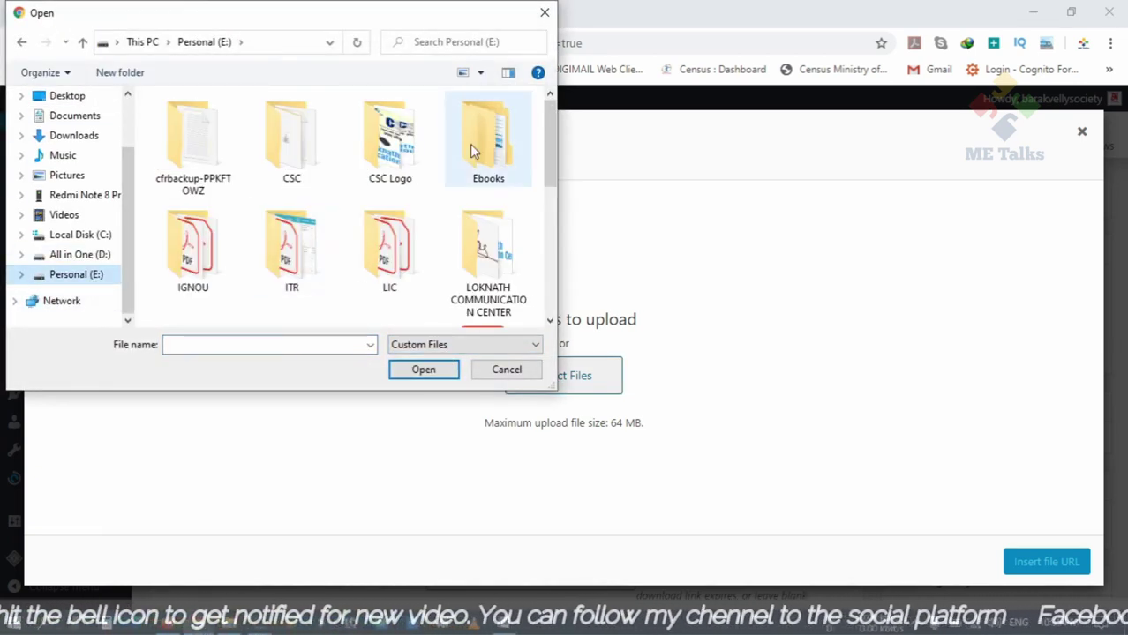
{"action": "double_click", "coordinate": [476, 140]}
{"action": "double_click", "coordinate": [375, 142]}
{"action": "double_click", "coordinate": [336, 123]}
{"action": "double_click", "coordinate": [335, 124]}
{"action": "left_click", "coordinate": [244, 121]}
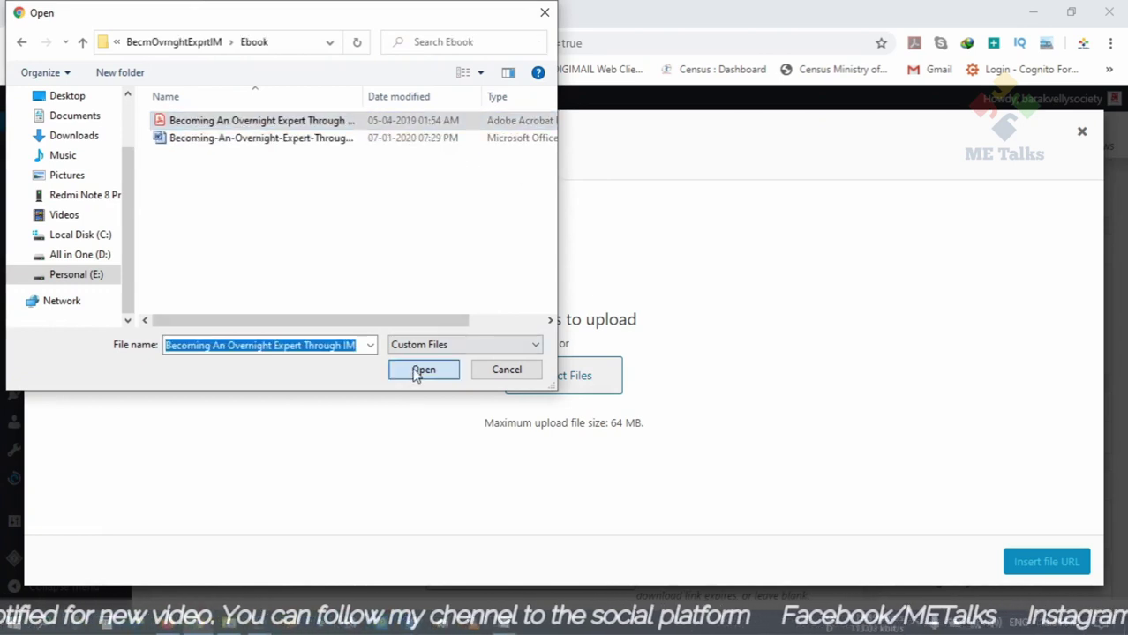
{"action": "left_click", "coordinate": [423, 369]}
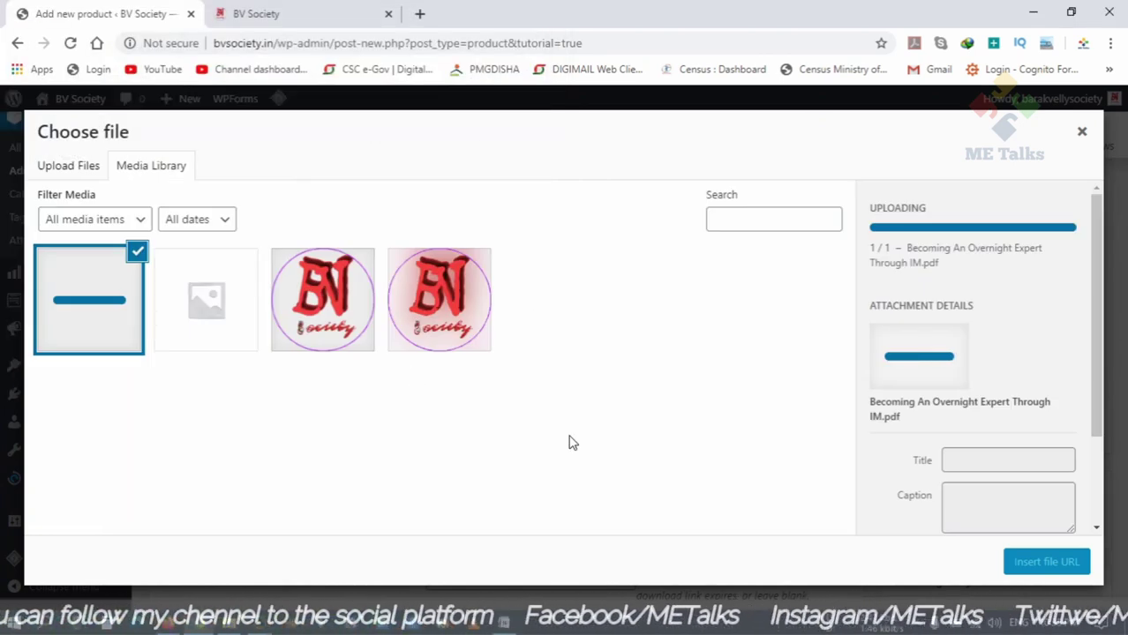
Review the uploaded PDF's attachment details and insert its URL into the downloadable file entry
{"action": "scroll", "coordinate": [894, 458], "scroll_direction": "down", "scroll_amount": 2}
{"action": "scroll", "coordinate": [894, 458], "scroll_direction": "up", "scroll_amount": 1}
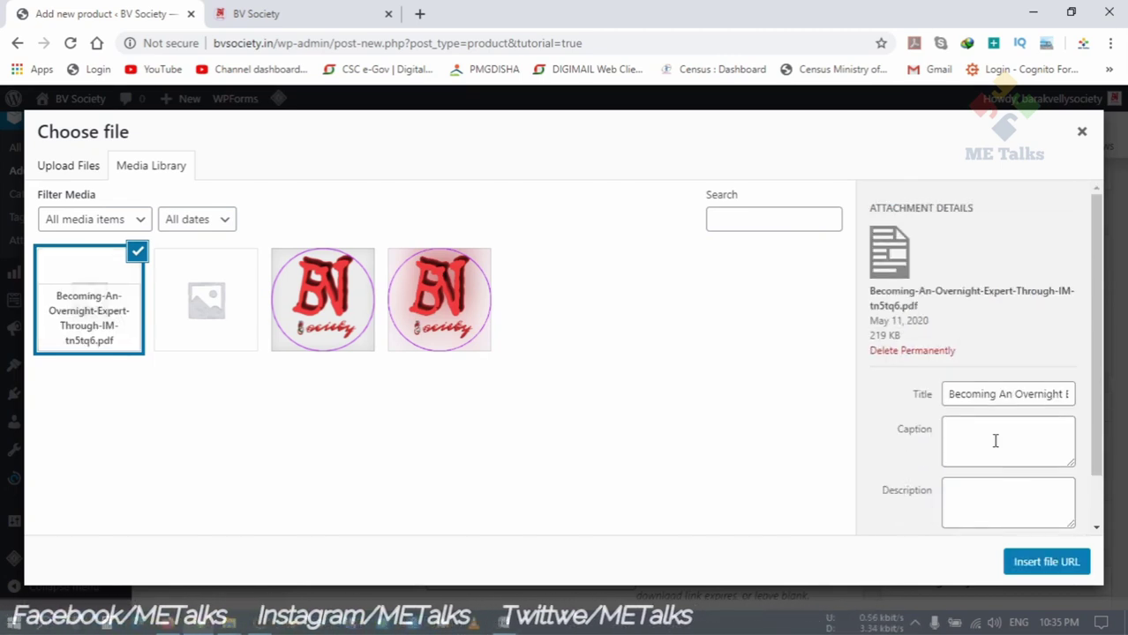
{"action": "scroll", "coordinate": [1025, 438], "scroll_direction": "down", "scroll_amount": 1}
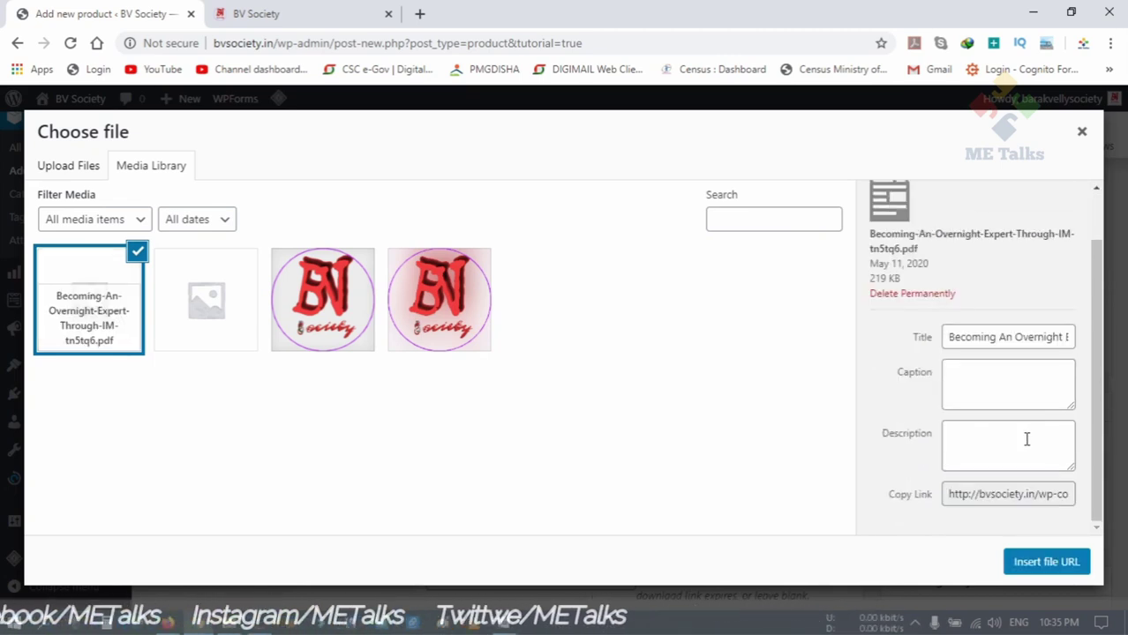
{"action": "left_click", "coordinate": [1047, 563]}
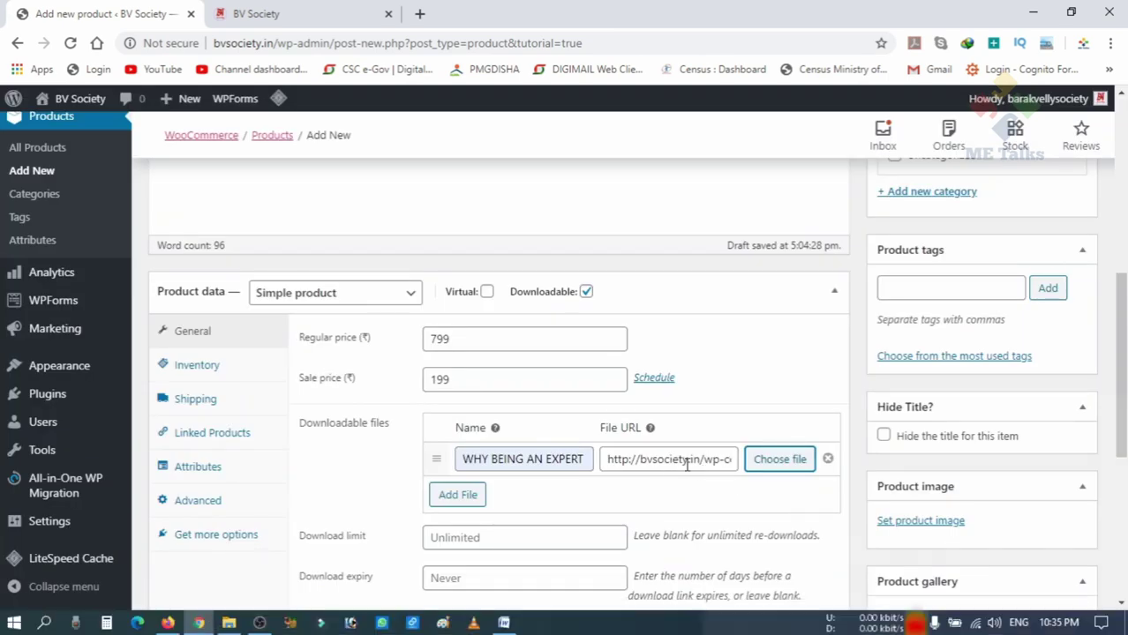
Check the download limit setting, leaving it blank for unlimited re-downloads
{"action": "scroll", "coordinate": [671, 465], "scroll_direction": "down", "scroll_amount": 1}
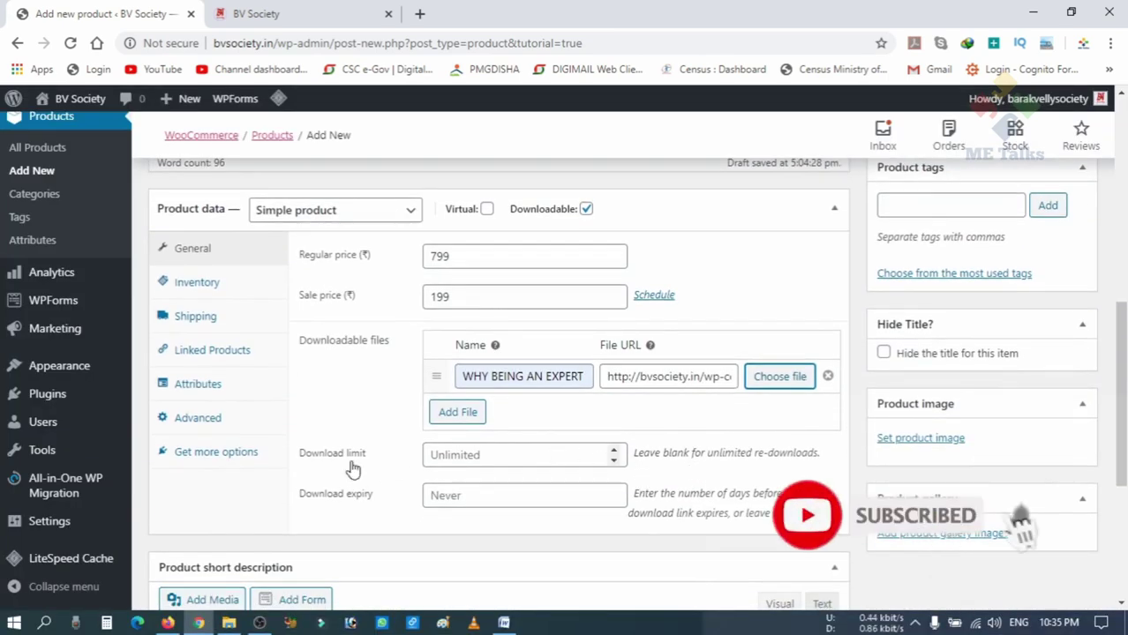
{"action": "left_click", "coordinate": [494, 455]}
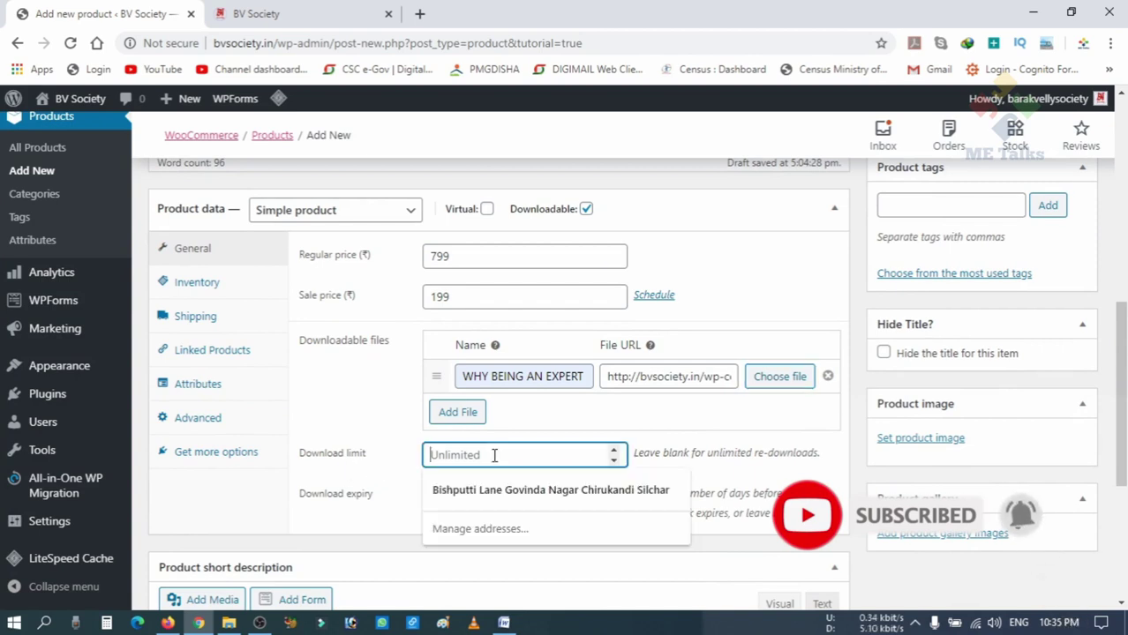
{"action": "left_click", "coordinate": [396, 445]}
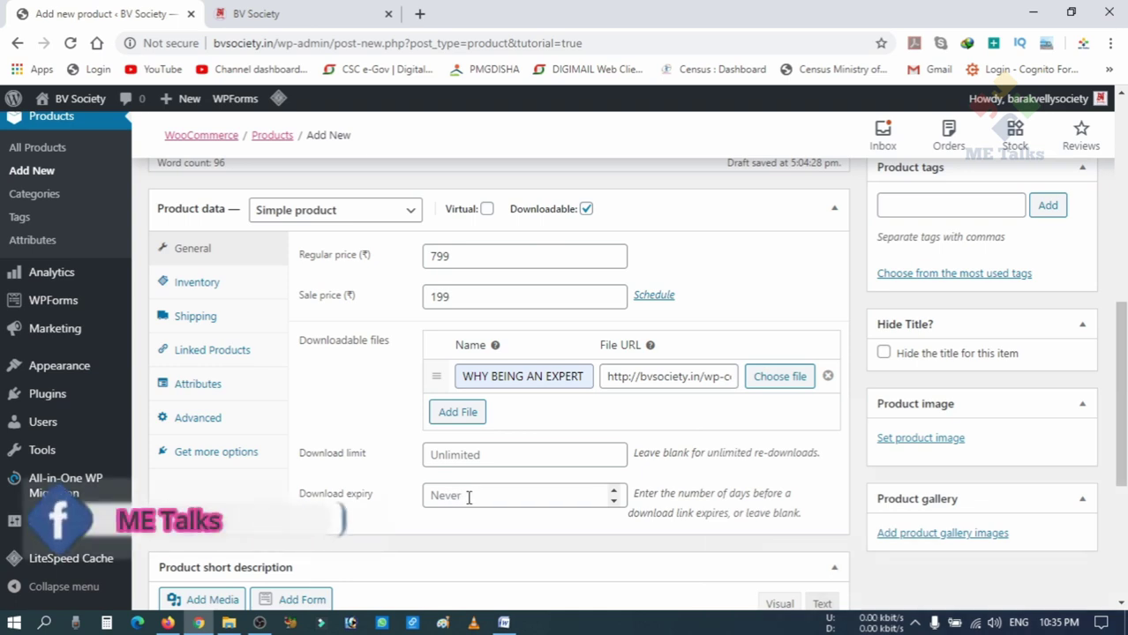
Set the product's SKU to EB001 in its inventory data
{"action": "left_click", "coordinate": [212, 283]}
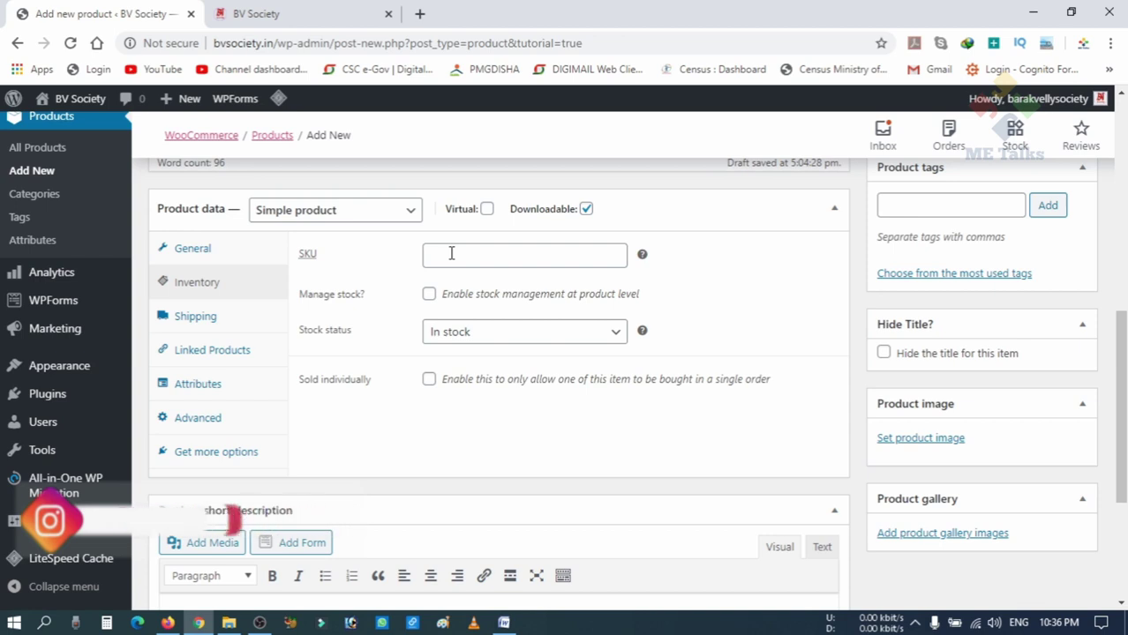
{"action": "left_click", "coordinate": [484, 260]}
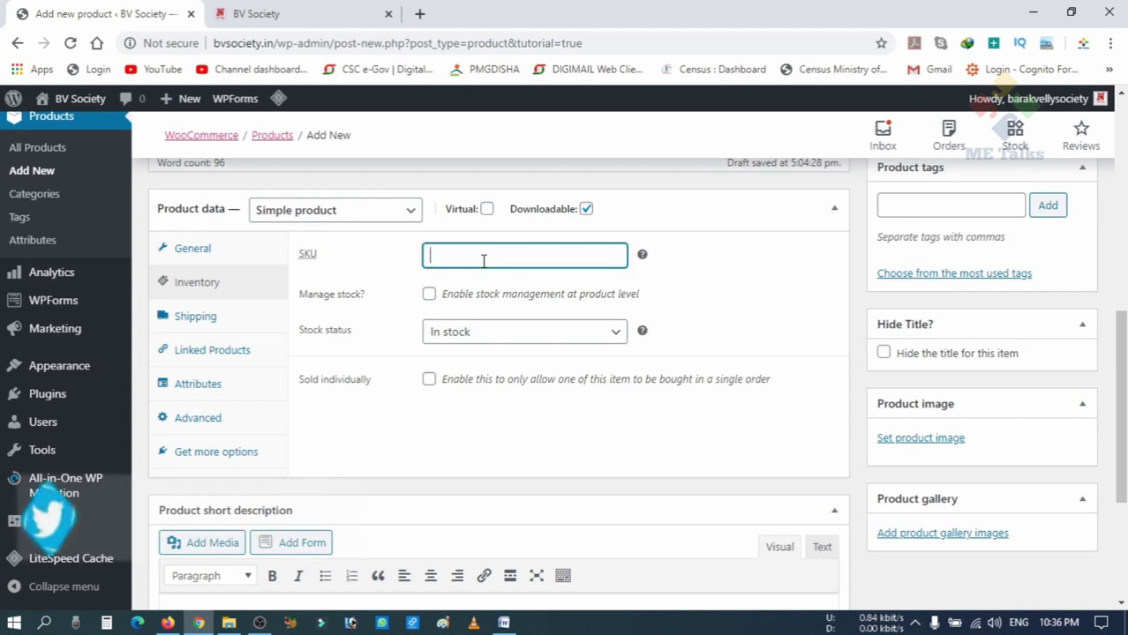
{"action": "type", "text": "EB001"}
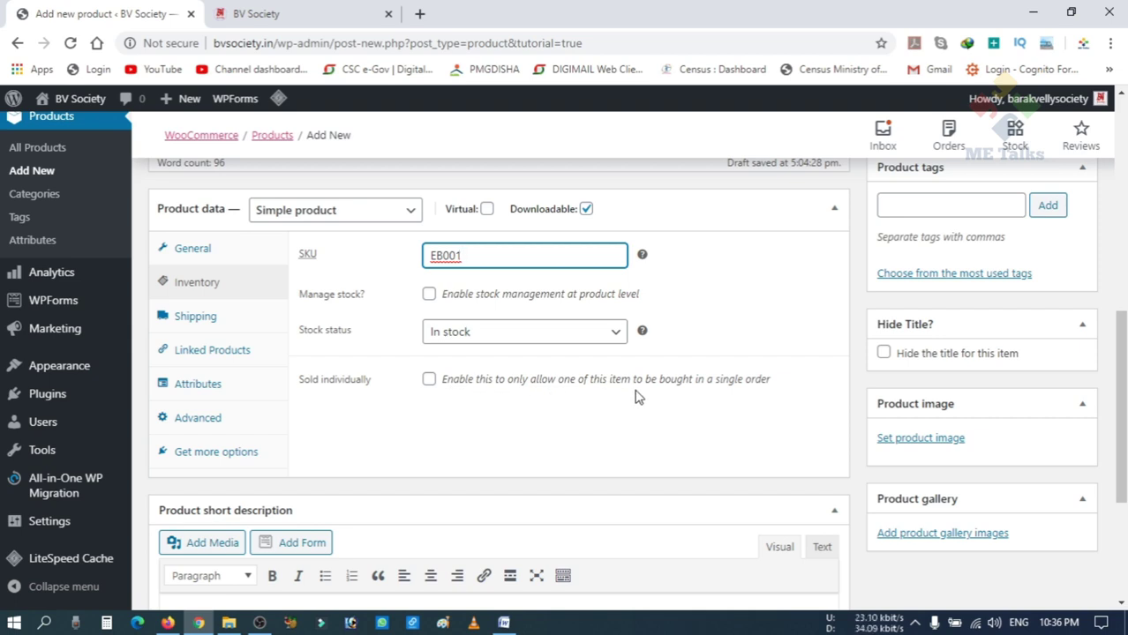
Look through the product's shipping, linked products and attributes settings
{"action": "left_click", "coordinate": [227, 321]}
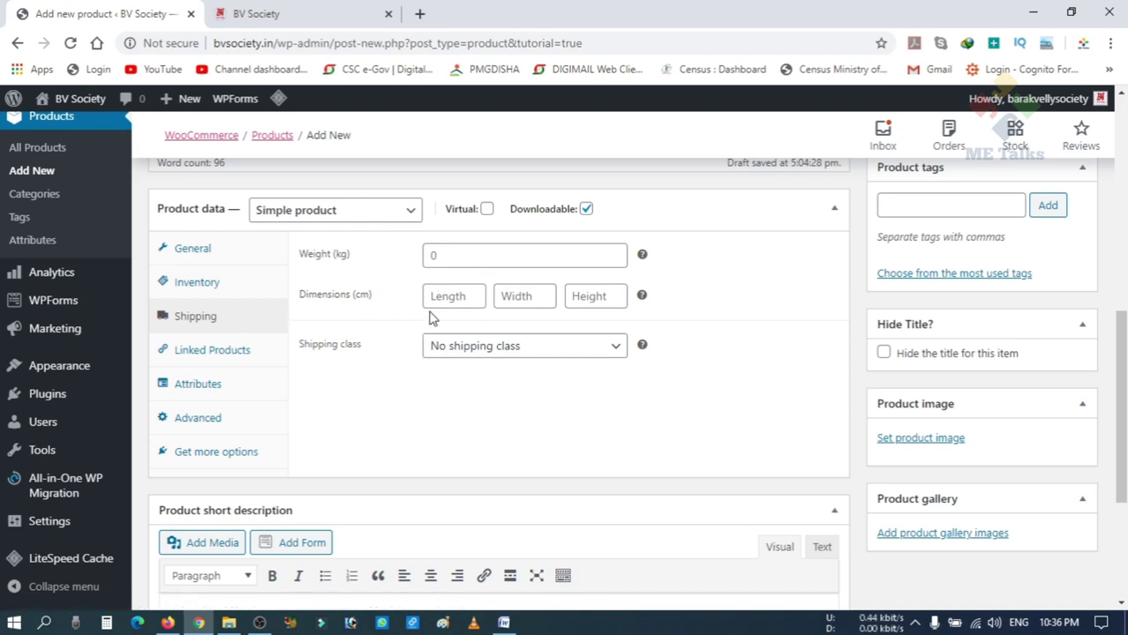
{"action": "left_click", "coordinate": [239, 360]}
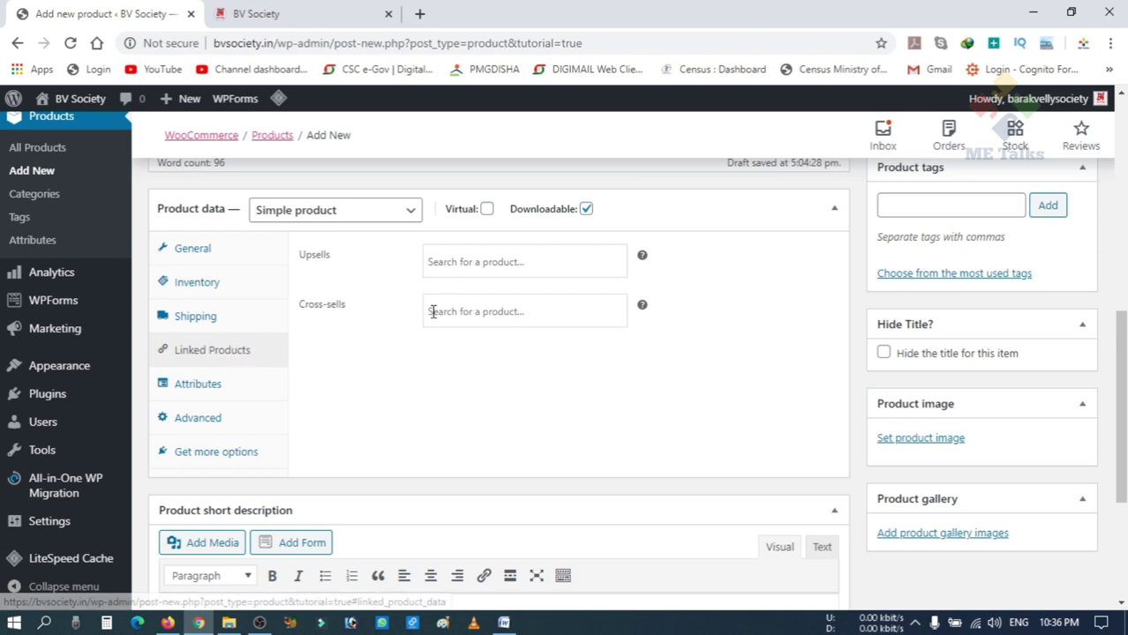
{"action": "left_click", "coordinate": [233, 390]}
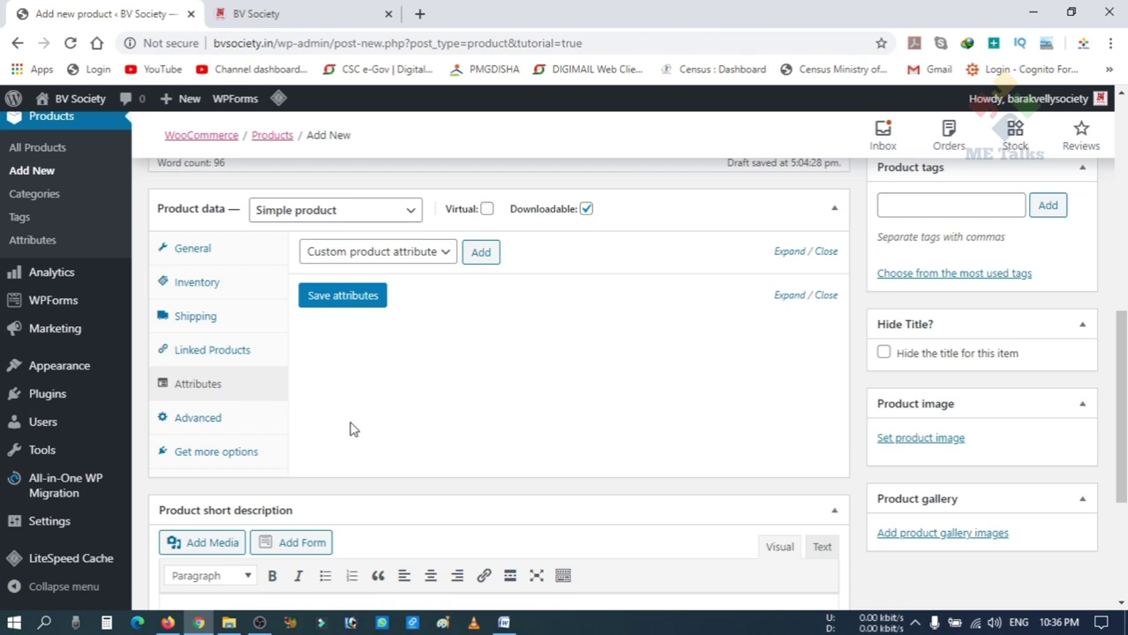
Enter a purchase note beginning "Thanks for" in the advanced product data, and look over the recommended extensions
{"action": "left_click", "coordinate": [223, 422]}
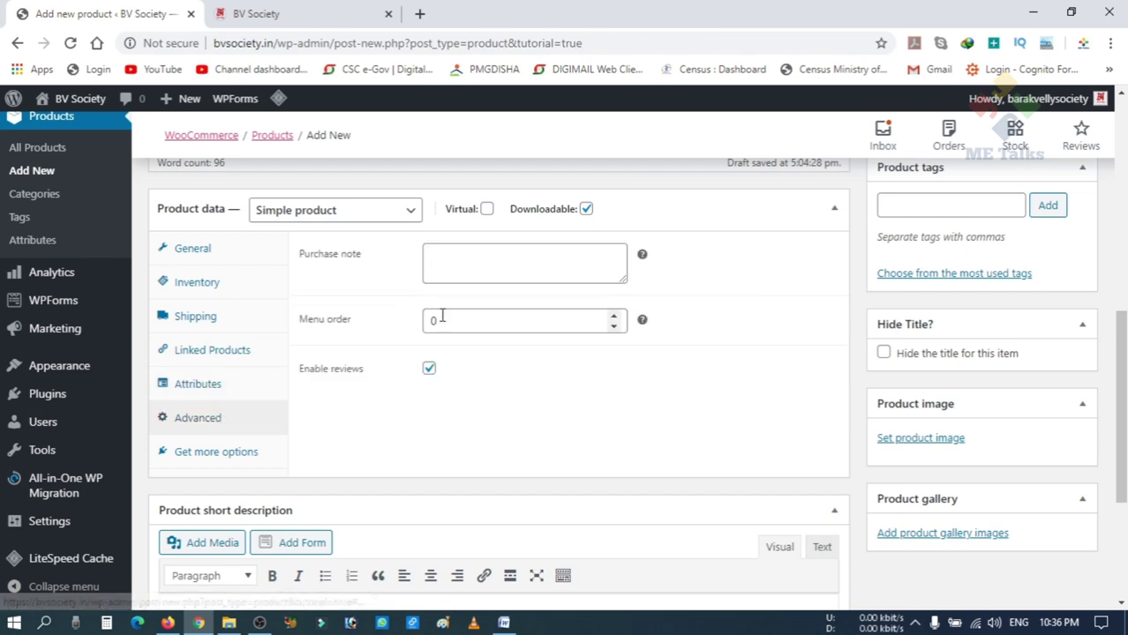
{"action": "left_click", "coordinate": [495, 264]}
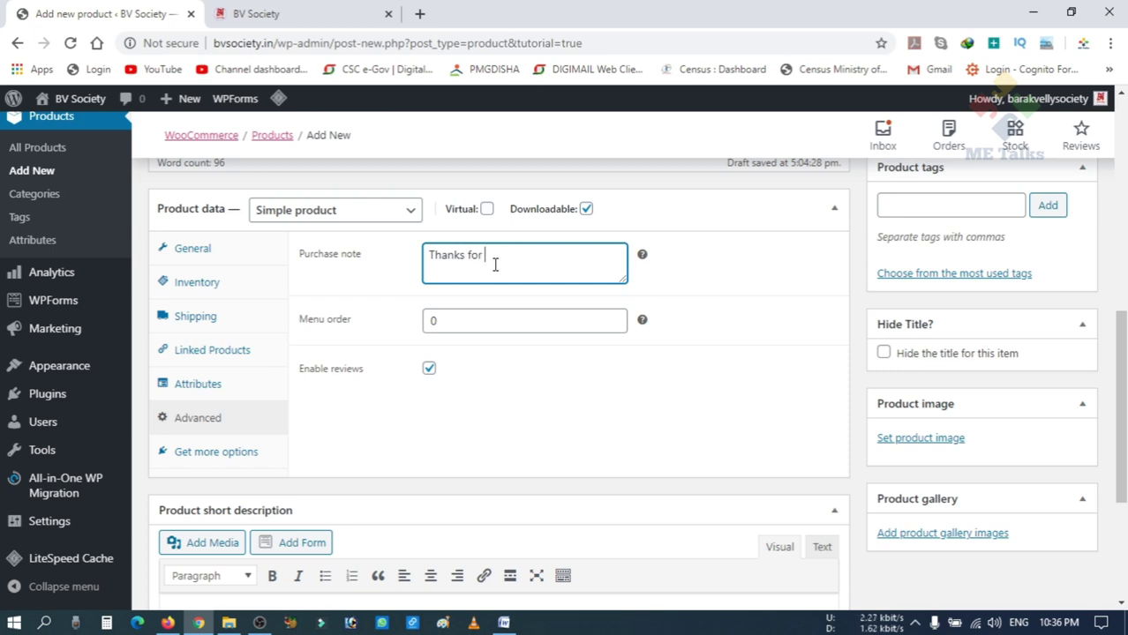
{"action": "type", "text": "r Pu"}
{"action": "key", "text": "BackSpace"}
{"action": "left_click", "coordinate": [231, 455]}
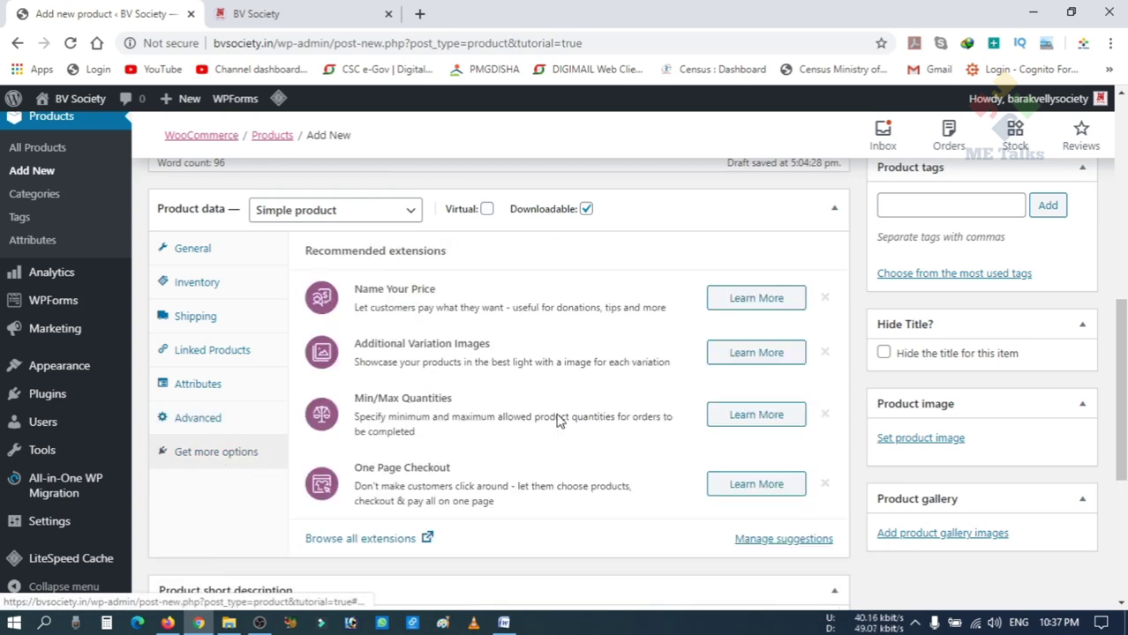
{"action": "left_click", "coordinate": [231, 254]}
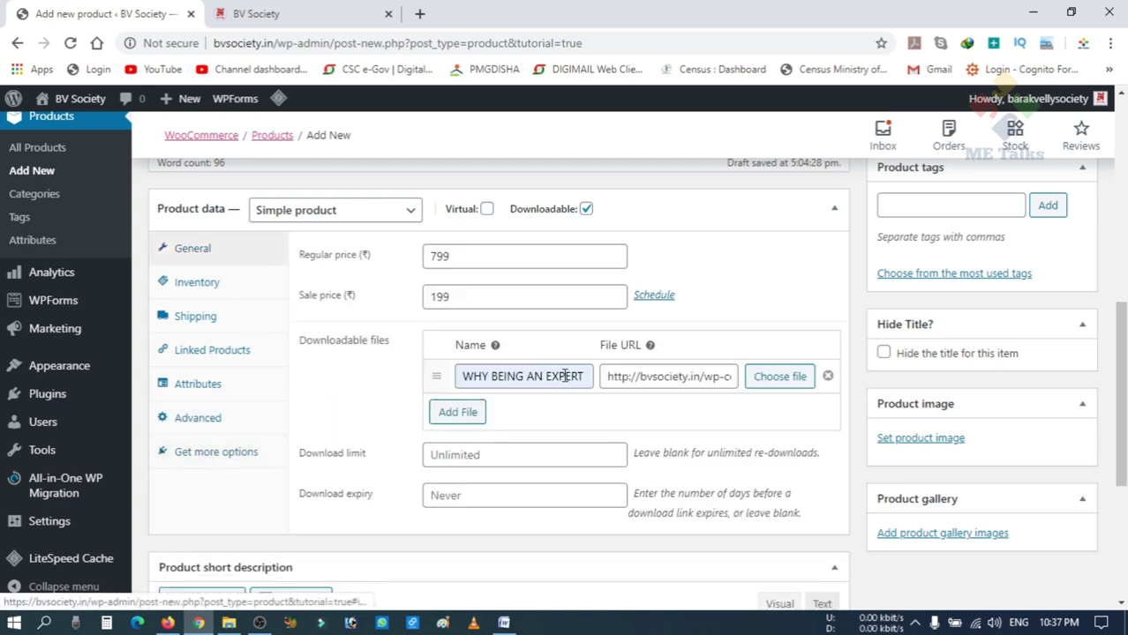
Upload the Becoming-An-Overnight-Expert-Through-IM_Flat image from the eCovers folder and insert it into the product short description
{"action": "scroll", "coordinate": [717, 400], "scroll_direction": "down", "scroll_amount": 2}
{"action": "scroll", "coordinate": [617, 411], "scroll_direction": "down", "scroll_amount": 2}
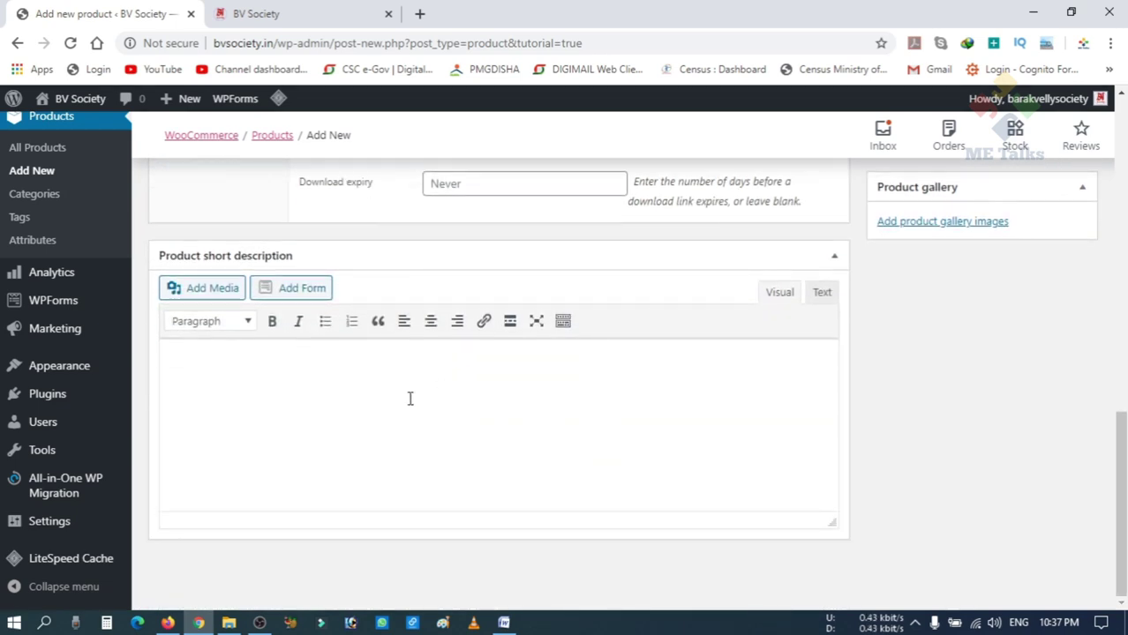
{"action": "left_click", "coordinate": [219, 292]}
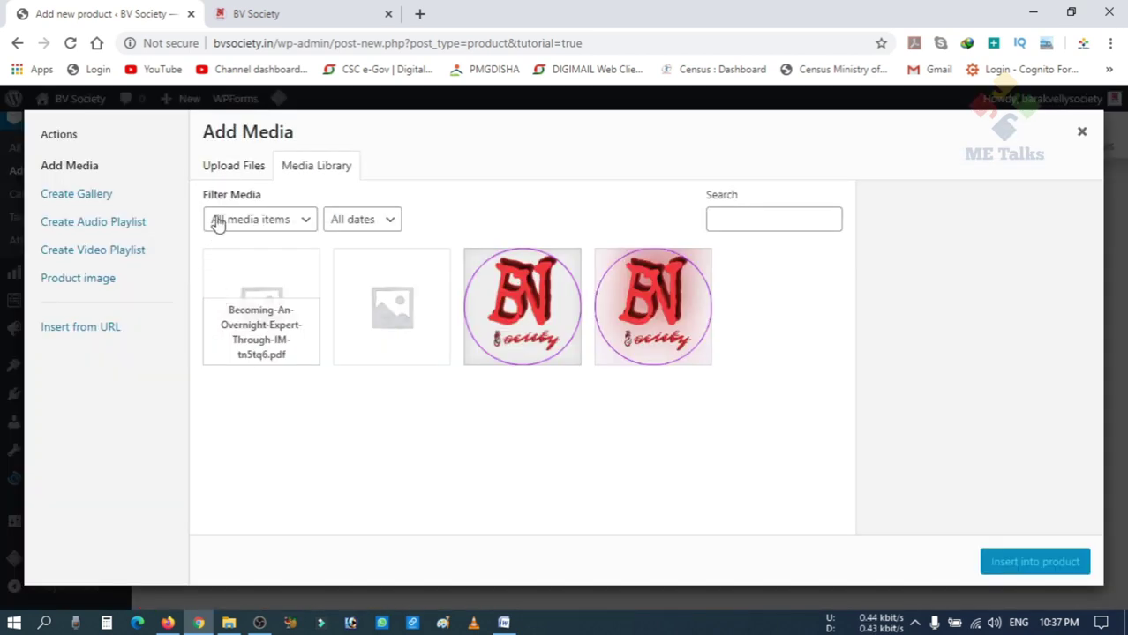
{"action": "left_click", "coordinate": [225, 167]}
{"action": "left_click", "coordinate": [653, 392]}
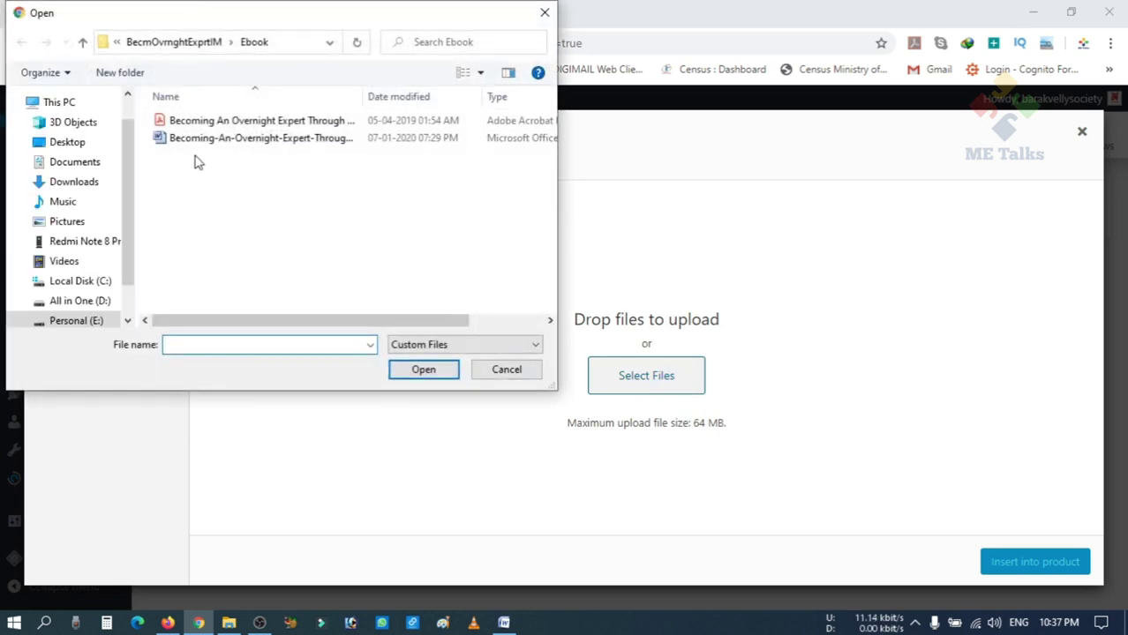
{"action": "left_click", "coordinate": [82, 42]}
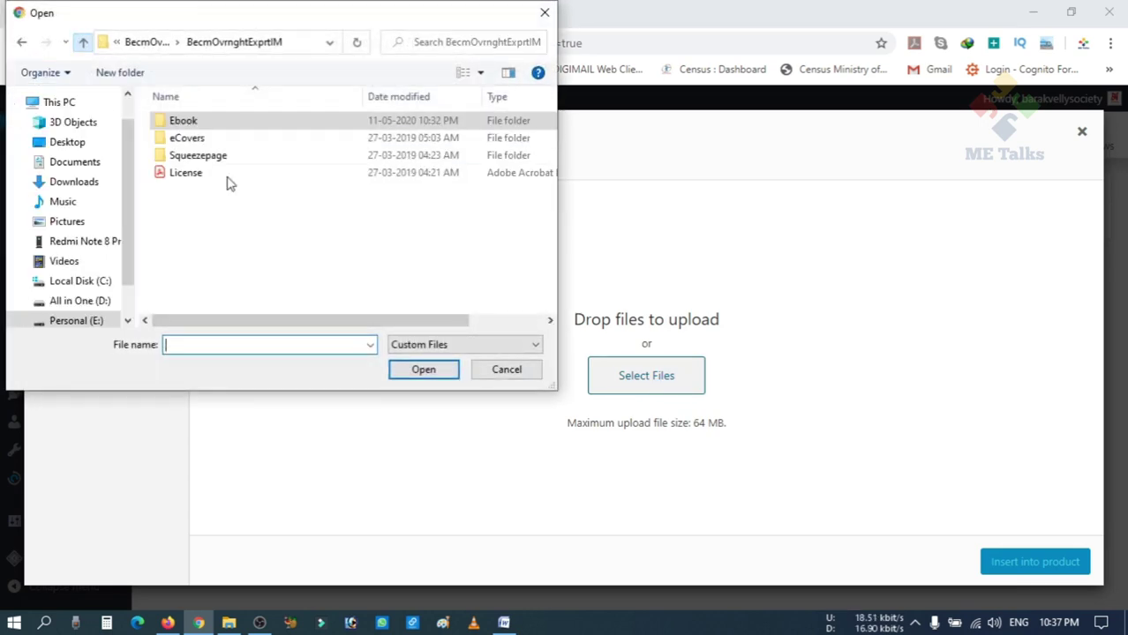
{"action": "double_click", "coordinate": [216, 141]}
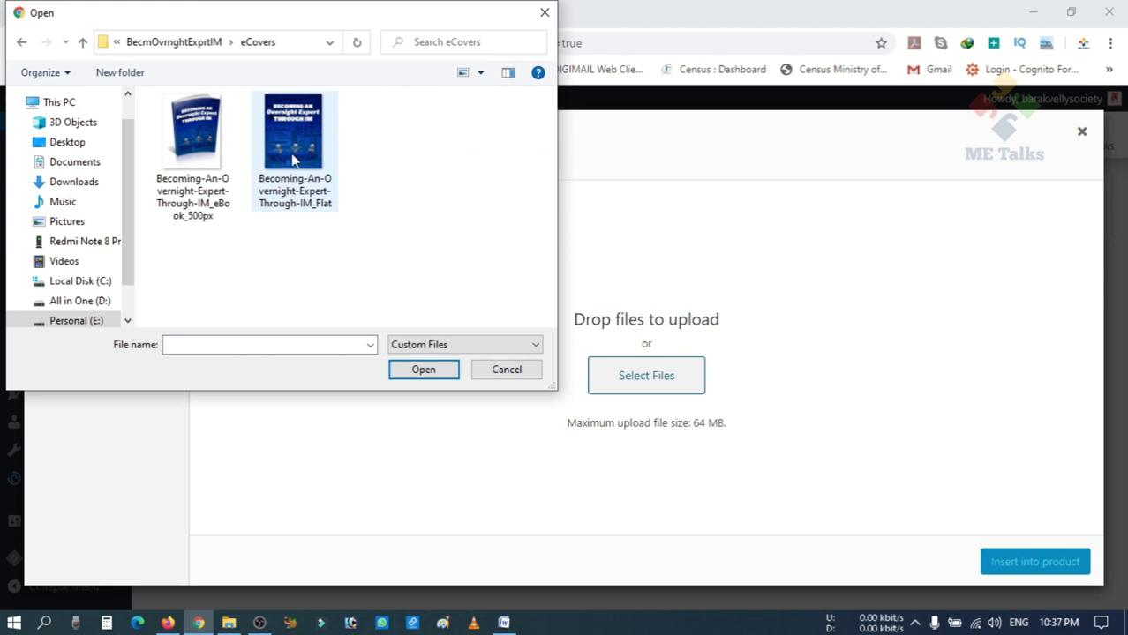
{"action": "left_click", "coordinate": [289, 185]}
{"action": "left_click", "coordinate": [410, 377]}
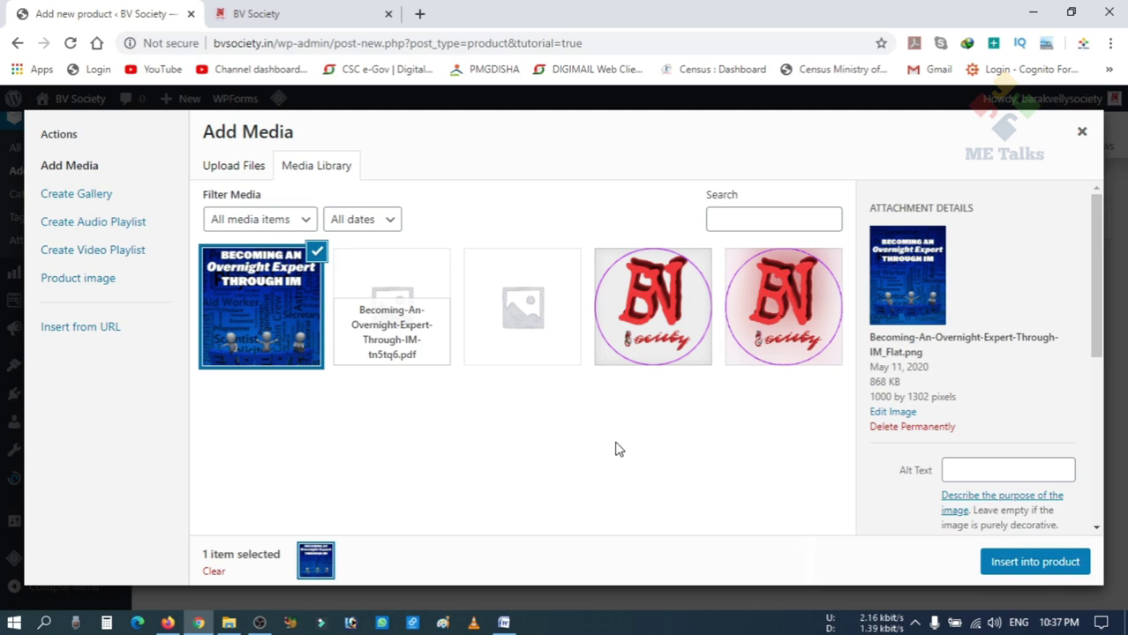
{"action": "left_click", "coordinate": [1044, 569]}
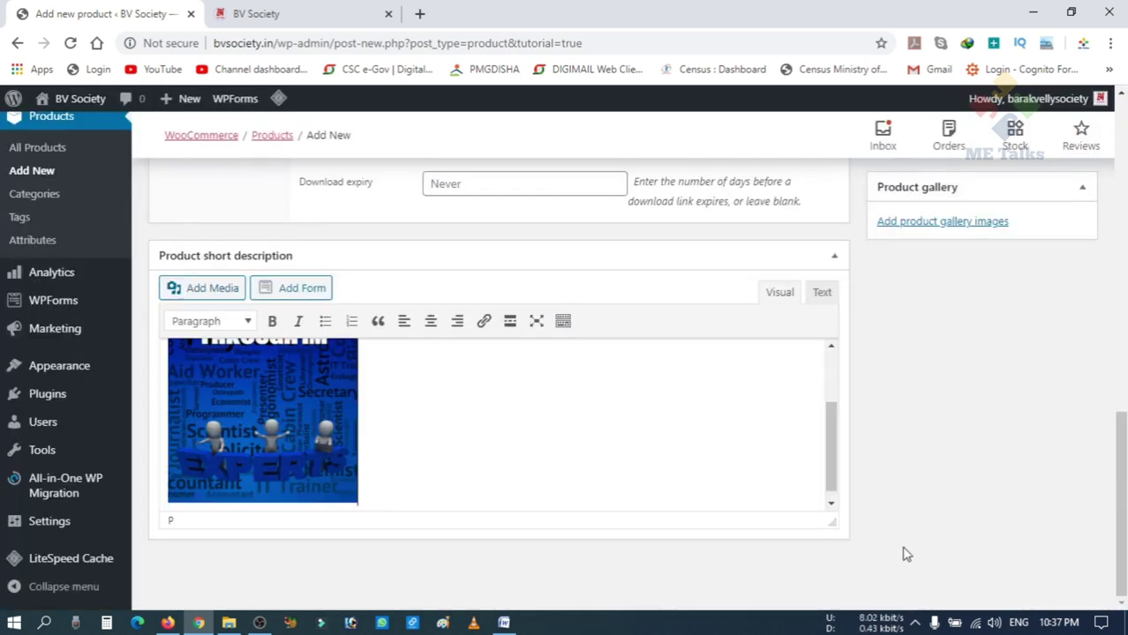
{"action": "scroll", "coordinate": [463, 431], "scroll_direction": "up", "scroll_amount": 3}
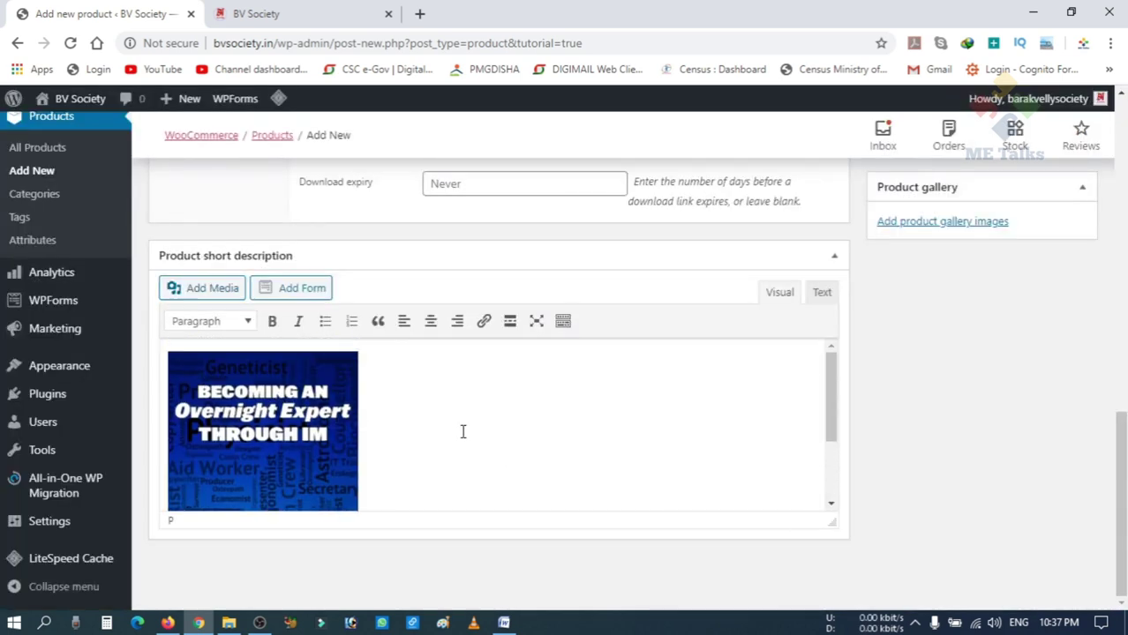
Create a product category named "Ebooks" without a parent category and assign it to the product
{"action": "scroll", "coordinate": [925, 499], "scroll_direction": "up", "scroll_amount": 5}
{"action": "scroll", "coordinate": [926, 420], "scroll_direction": "up", "scroll_amount": 4}
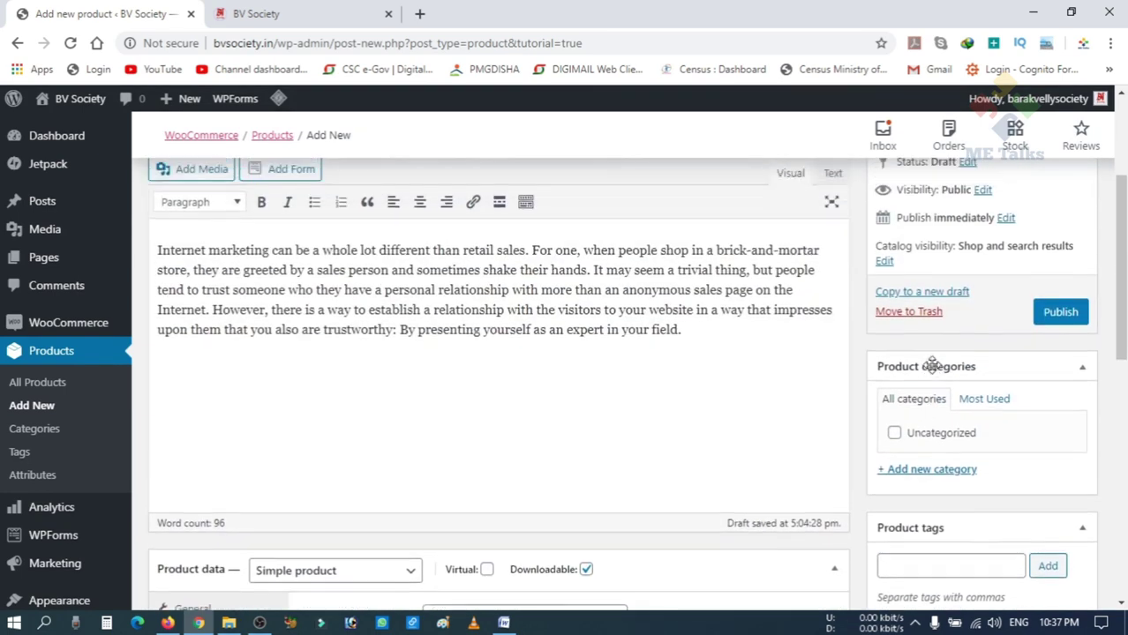
{"action": "scroll", "coordinate": [931, 365], "scroll_direction": "up", "scroll_amount": 3}
{"action": "scroll", "coordinate": [1026, 399], "scroll_direction": "down", "scroll_amount": 2}
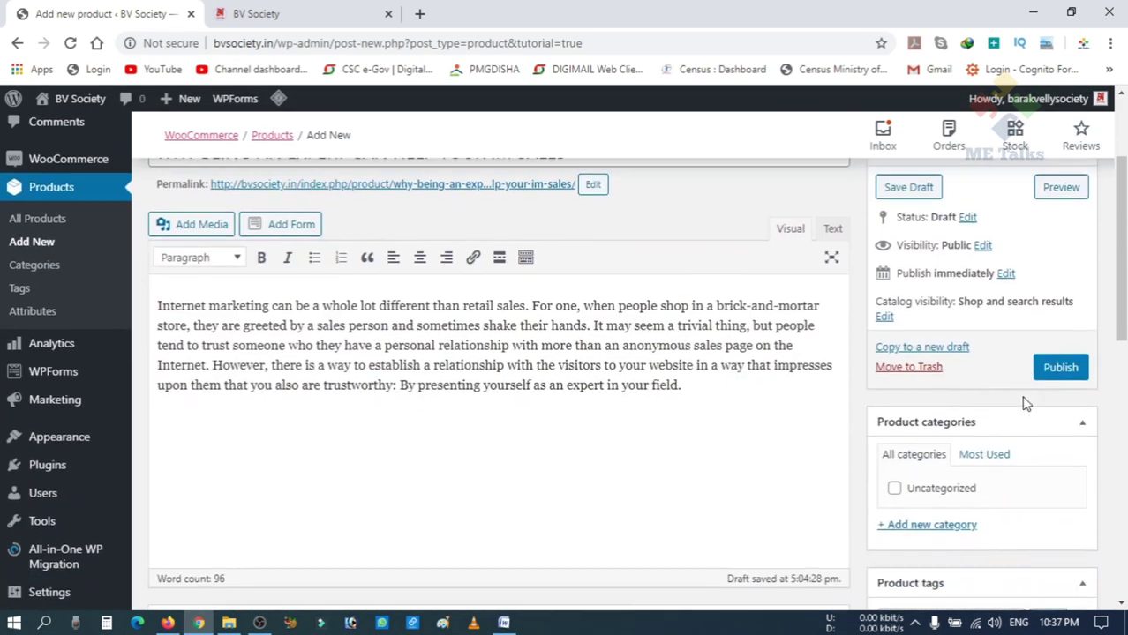
{"action": "scroll", "coordinate": [975, 467], "scroll_direction": "down", "scroll_amount": 2}
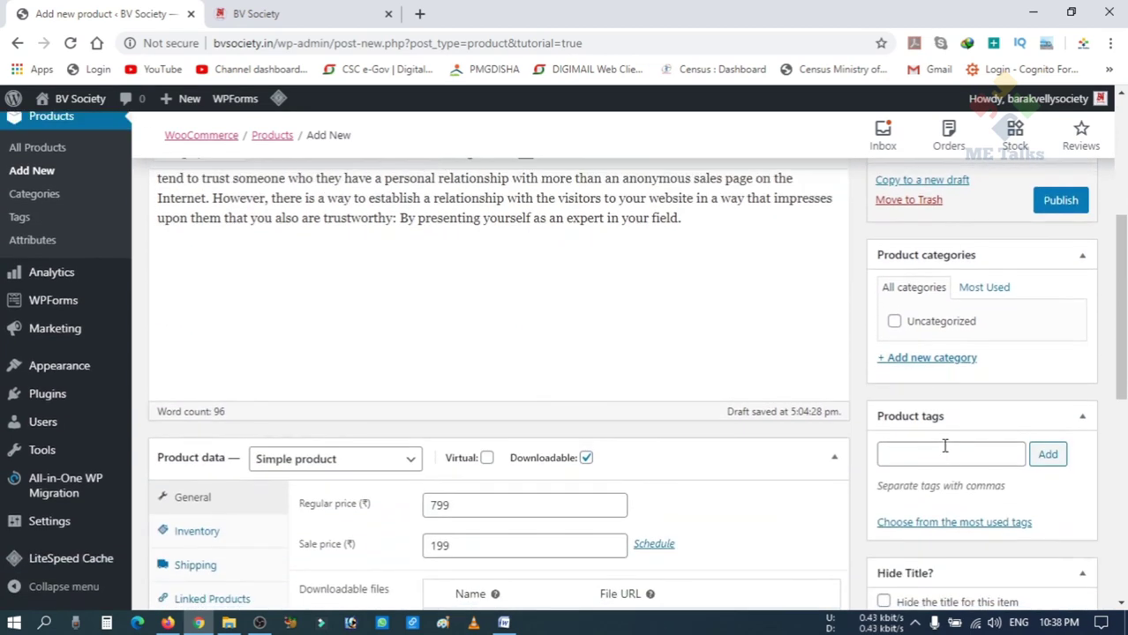
{"action": "left_click", "coordinate": [948, 364]}
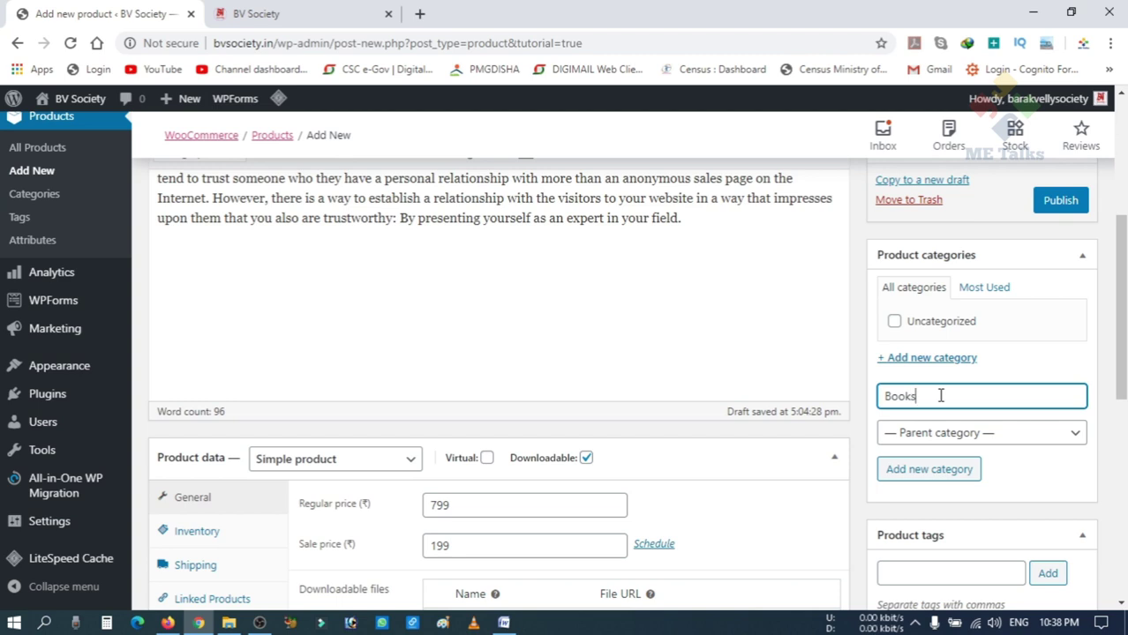
{"action": "key", "text": "BackSpace"}
{"action": "key", "text": "BackSpace"}
{"action": "key", "text": "BackSpace"}
{"action": "key", "text": "BackSpace"}
{"action": "type", "text": "Eboo"}
{"action": "left_click", "coordinate": [973, 437]}
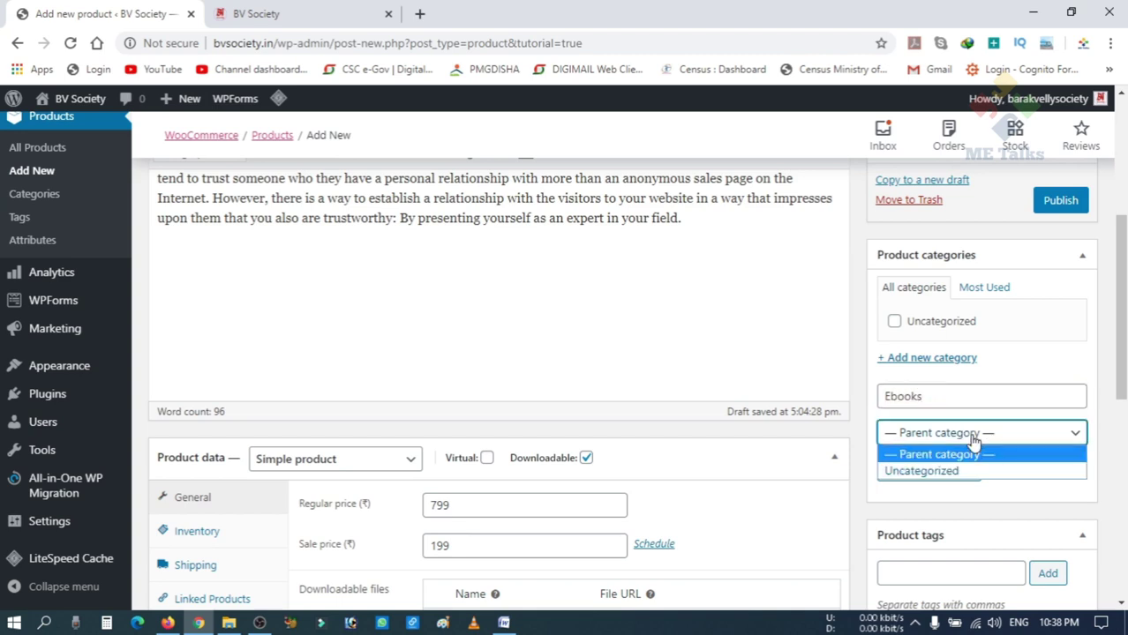
{"action": "left_click", "coordinate": [1054, 501]}
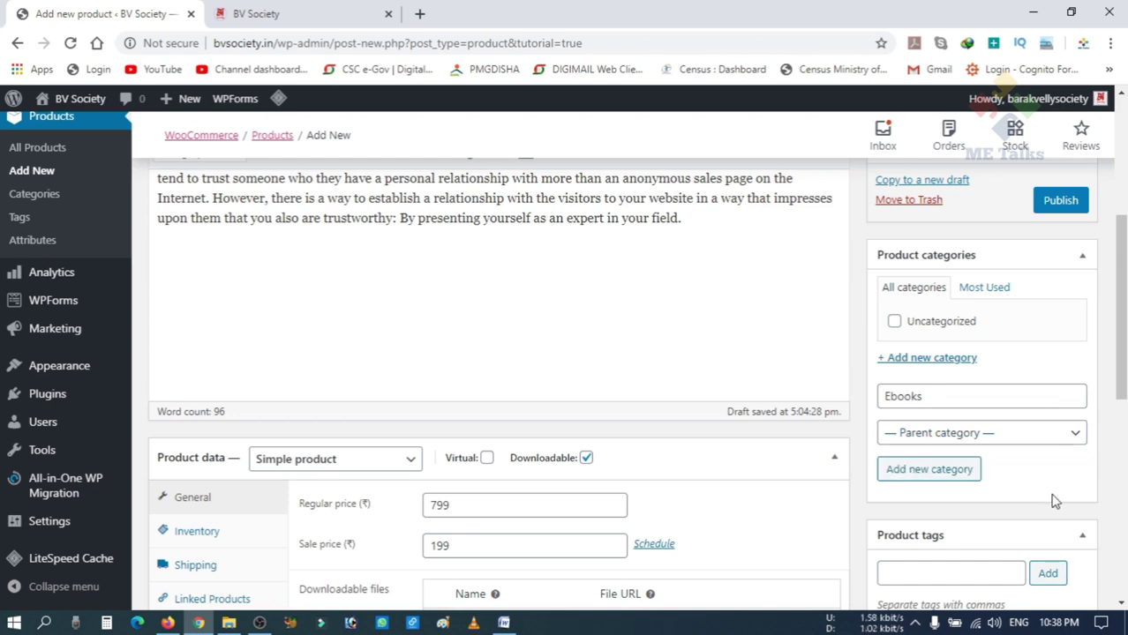
{"action": "left_click", "coordinate": [945, 477]}
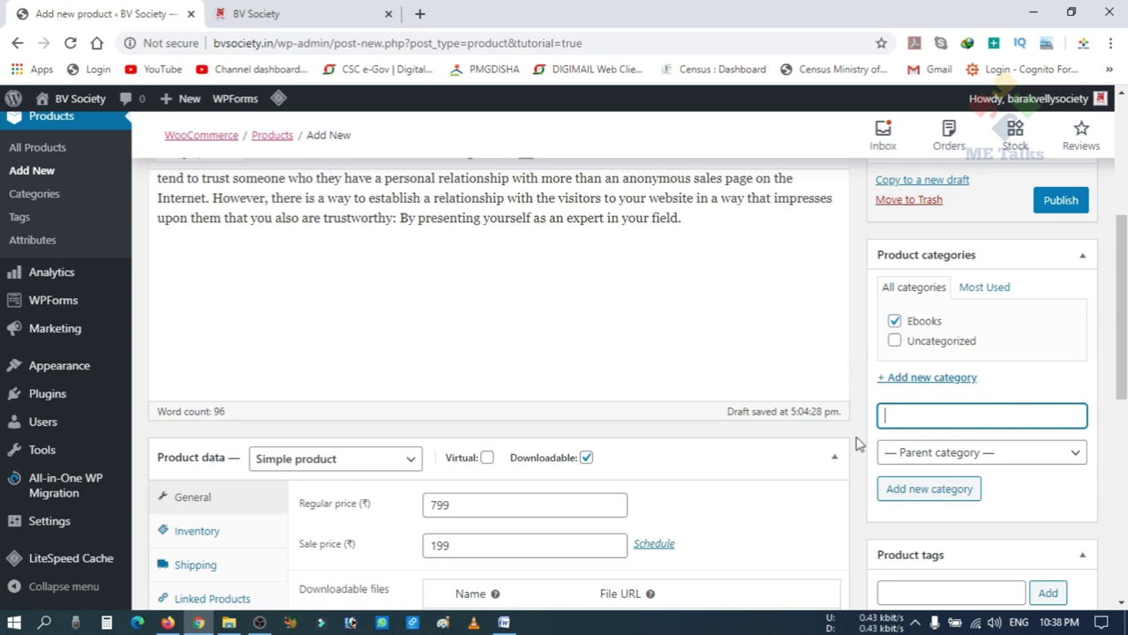
Add the product tags "Ebook", "Expert" and "overnight"
{"action": "scroll", "coordinate": [858, 444], "scroll_direction": "down", "scroll_amount": 3}
{"action": "left_click", "coordinate": [967, 347]}
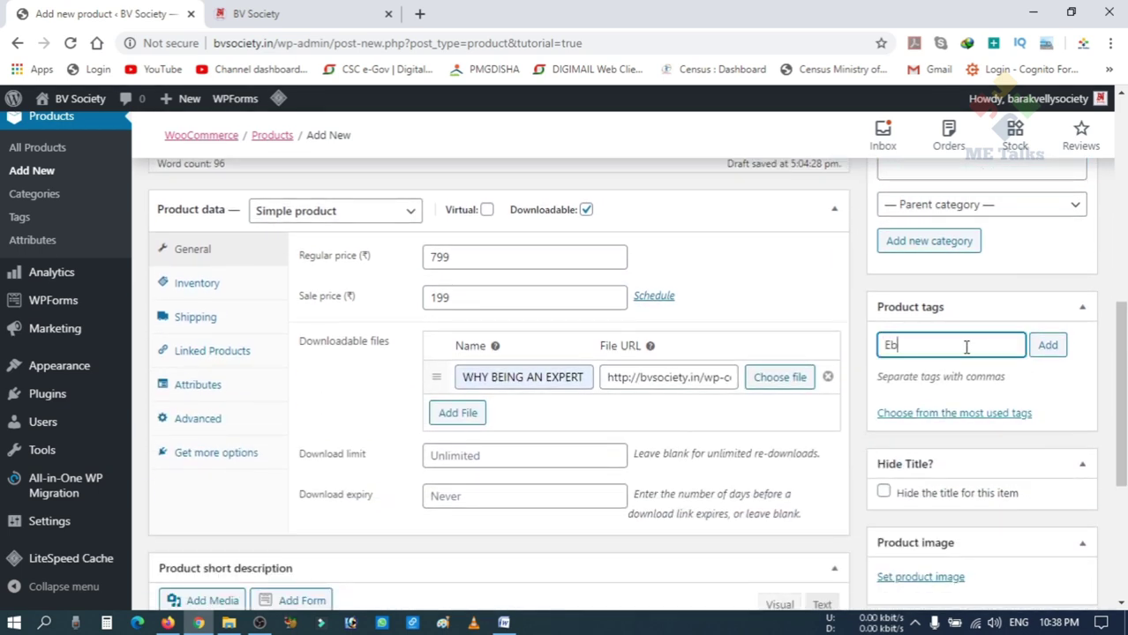
{"action": "key", "text": "Return"}
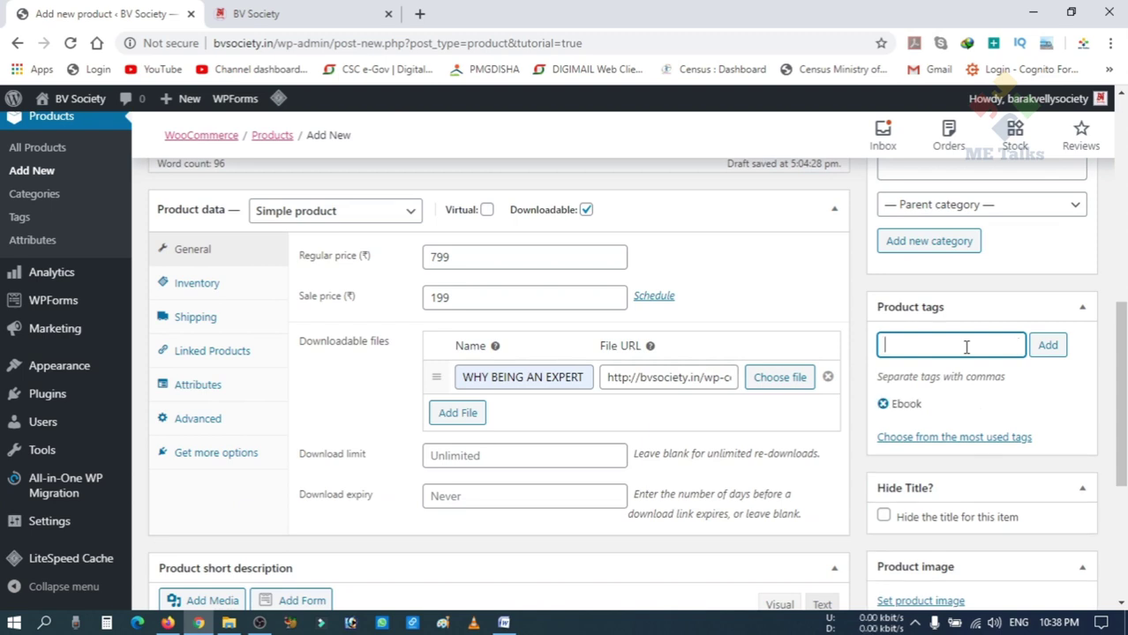
{"action": "type", "text": "Expert"}
{"action": "key", "text": "Return"}
{"action": "type", "text": "overnight"}
{"action": "key", "text": "Return"}
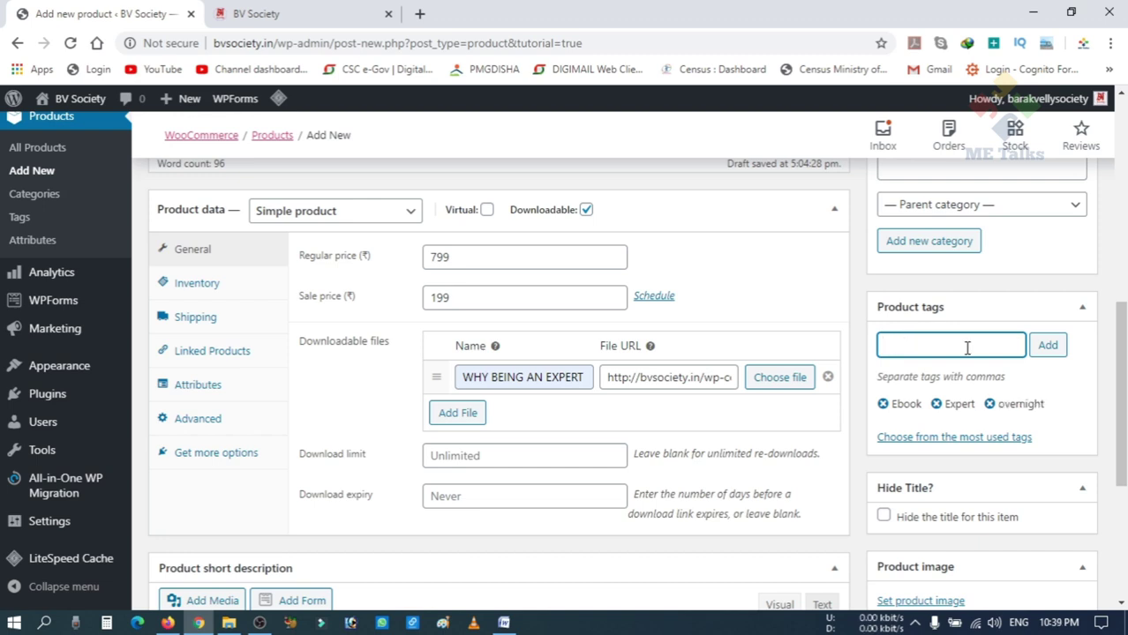
Upload the Becoming-An-Overnight-Expert-Through-IM_eBook_500px image from the eCovers folder and set it as the product image
{"action": "scroll", "coordinate": [1008, 457], "scroll_direction": "down", "scroll_amount": 2}
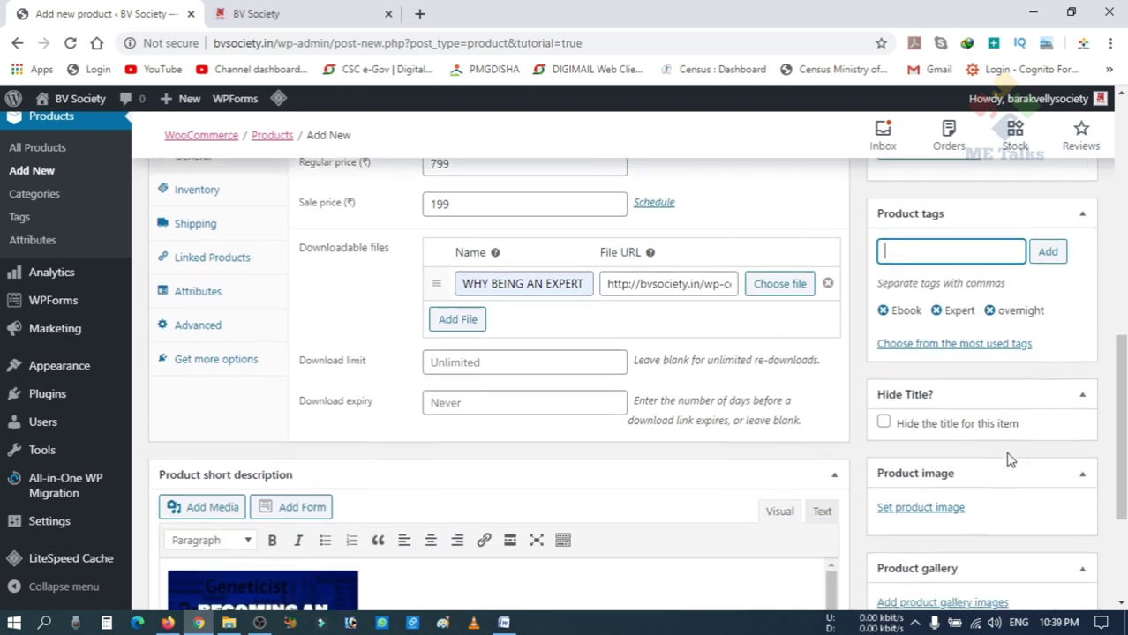
{"action": "scroll", "coordinate": [1011, 459], "scroll_direction": "down", "scroll_amount": 1}
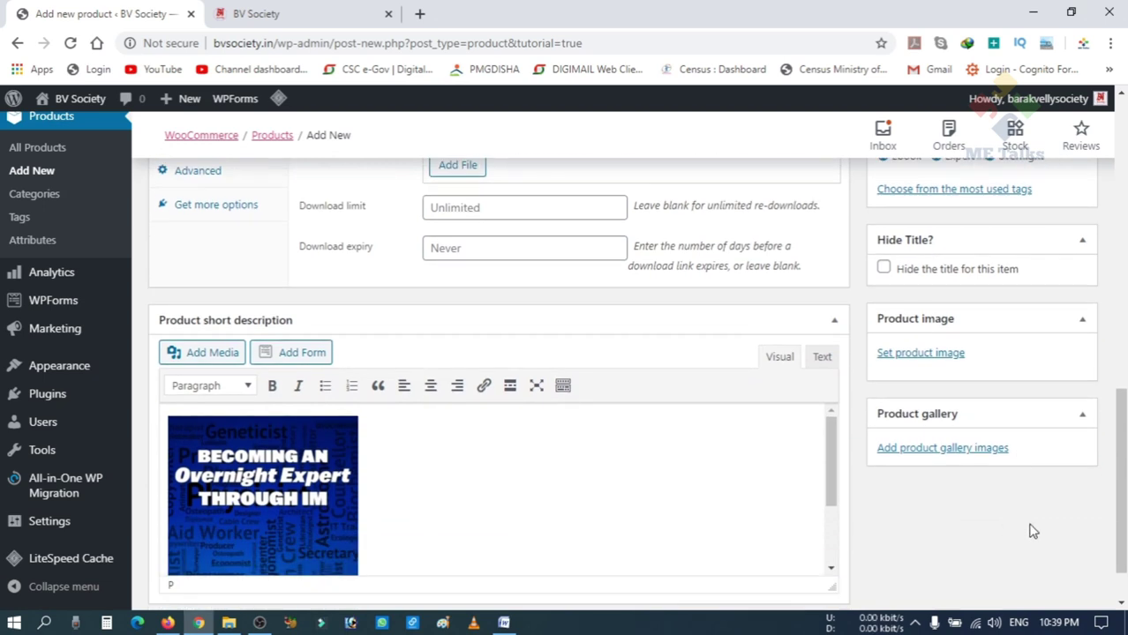
{"action": "scroll", "coordinate": [1033, 531], "scroll_direction": "down", "scroll_amount": 1}
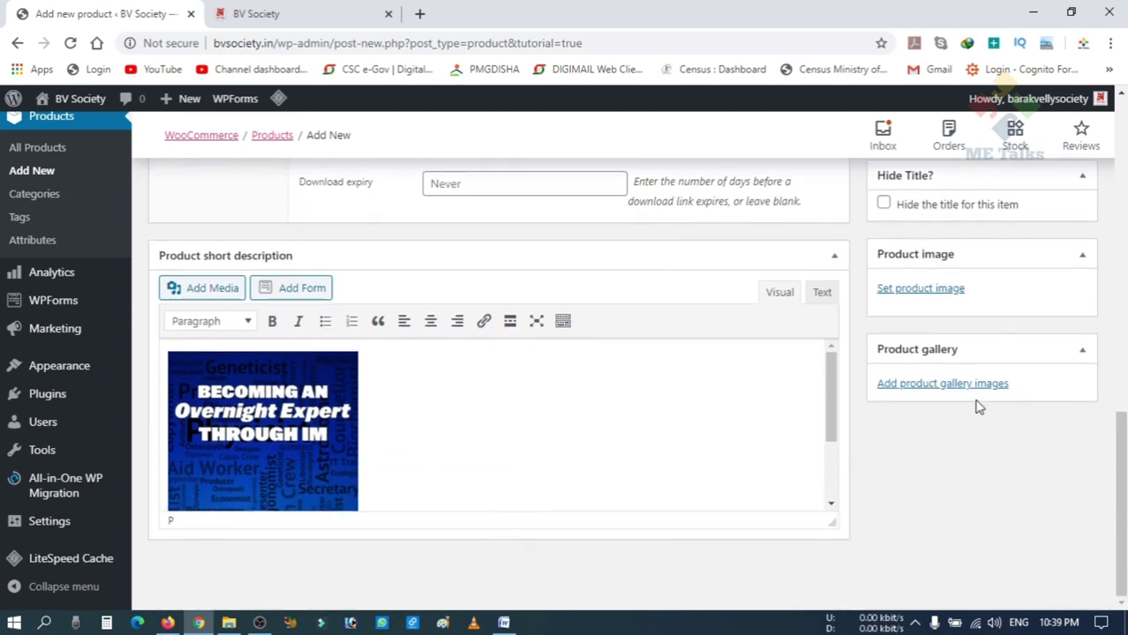
{"action": "left_click", "coordinate": [931, 298]}
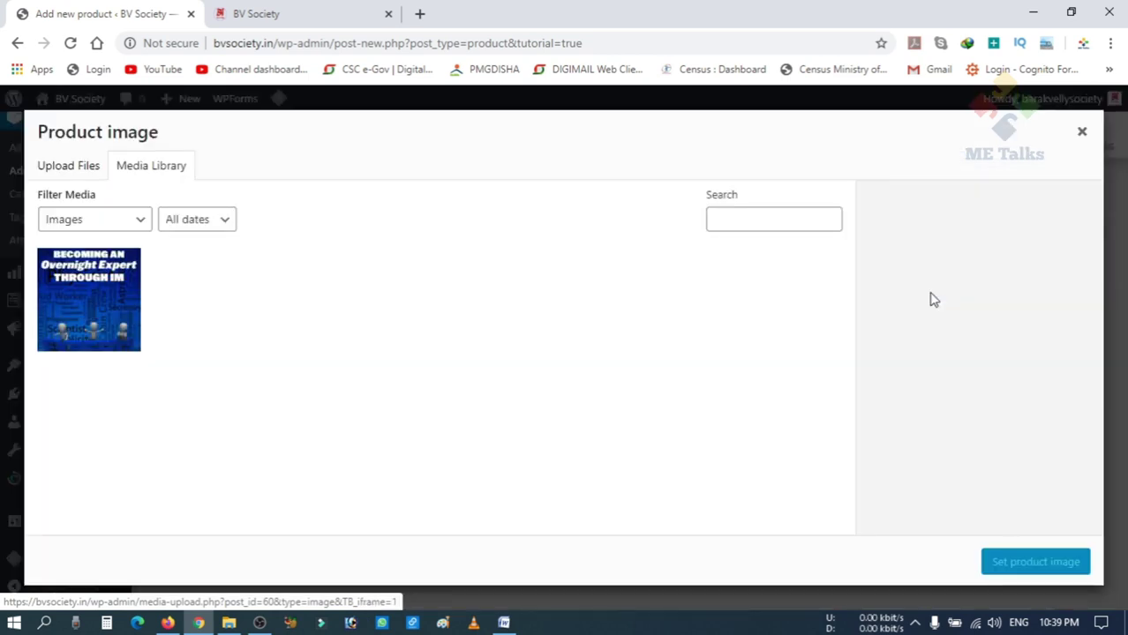
{"action": "left_click", "coordinate": [77, 168]}
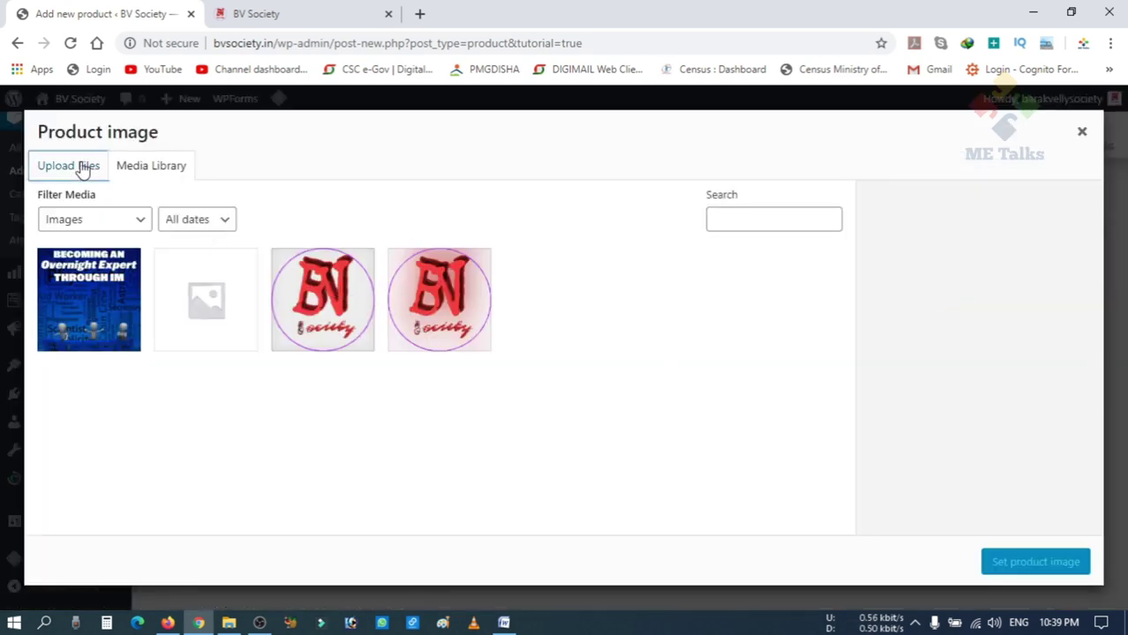
{"action": "left_click", "coordinate": [545, 374]}
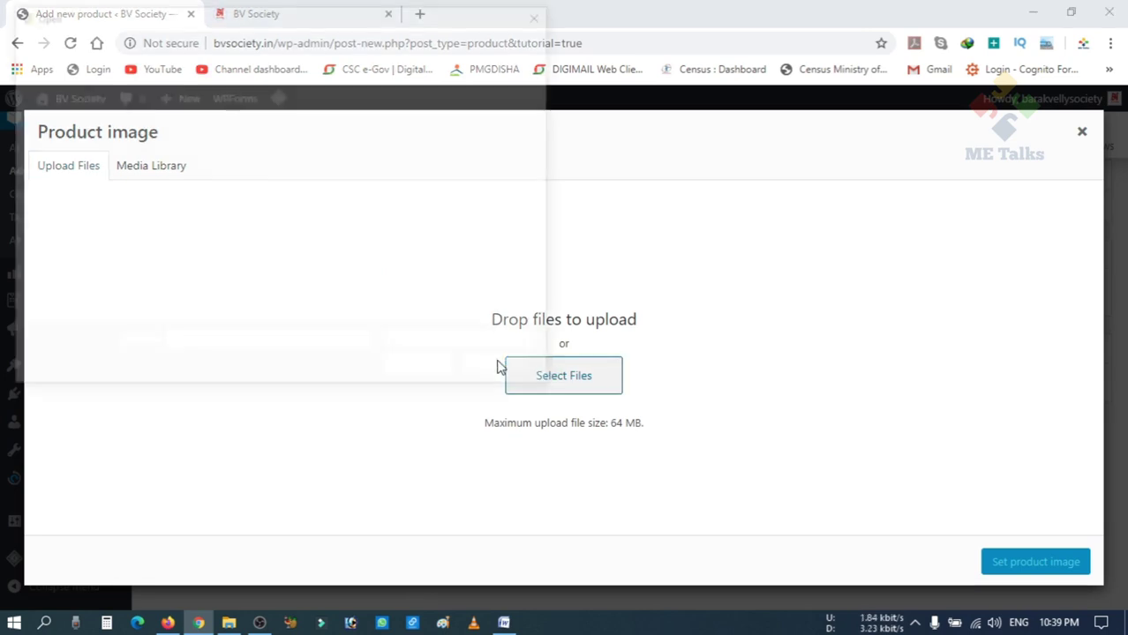
{"action": "left_click", "coordinate": [221, 159]}
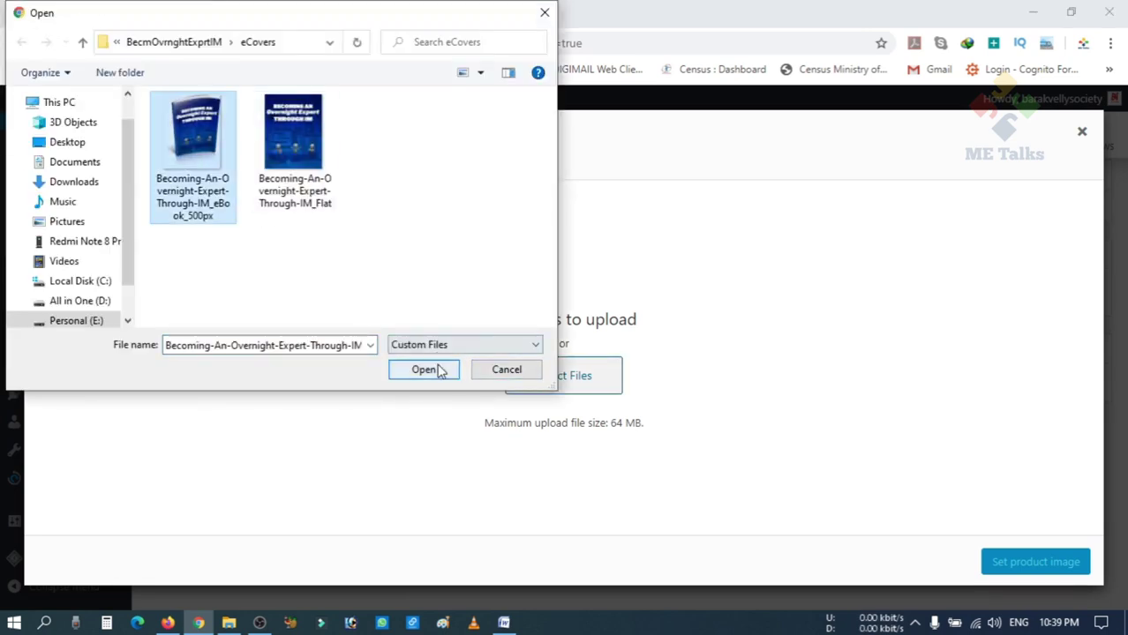
{"action": "left_click", "coordinate": [438, 371]}
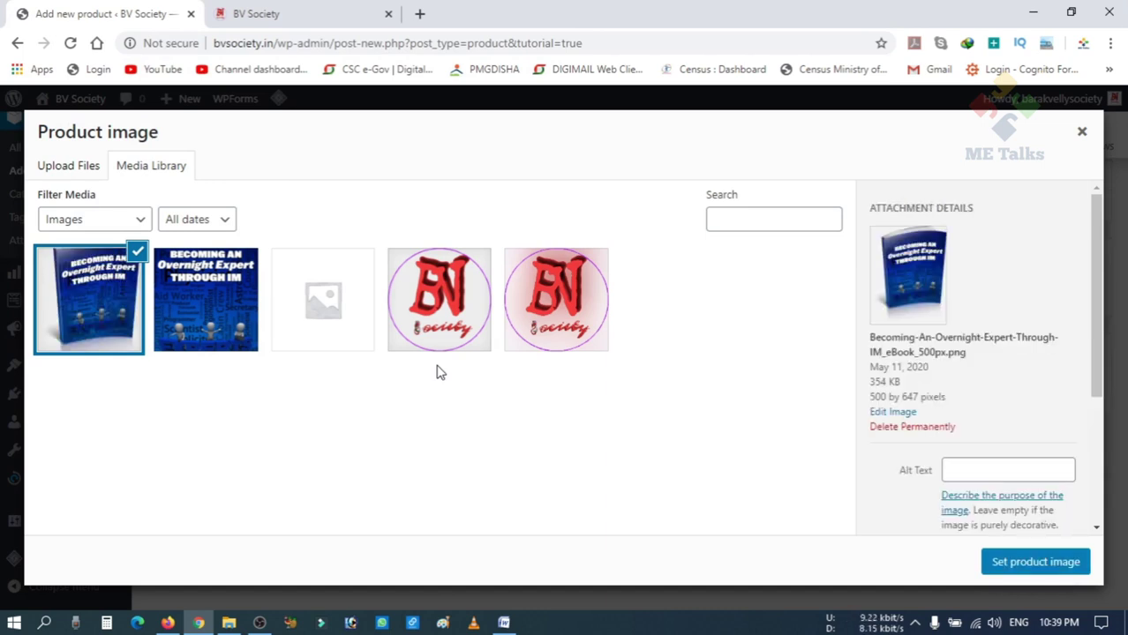
{"action": "left_click", "coordinate": [1015, 567]}
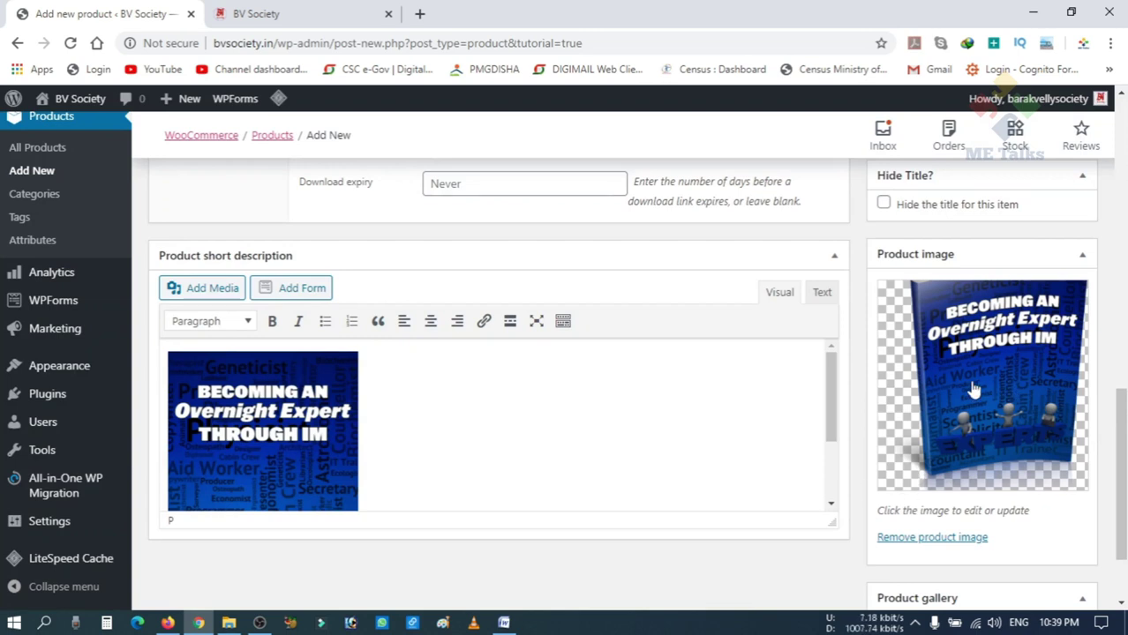
Save the ebook product as a draft
{"action": "scroll", "coordinate": [956, 423], "scroll_direction": "down", "scroll_amount": 1}
{"action": "scroll", "coordinate": [956, 423], "scroll_direction": "up", "scroll_amount": 15}
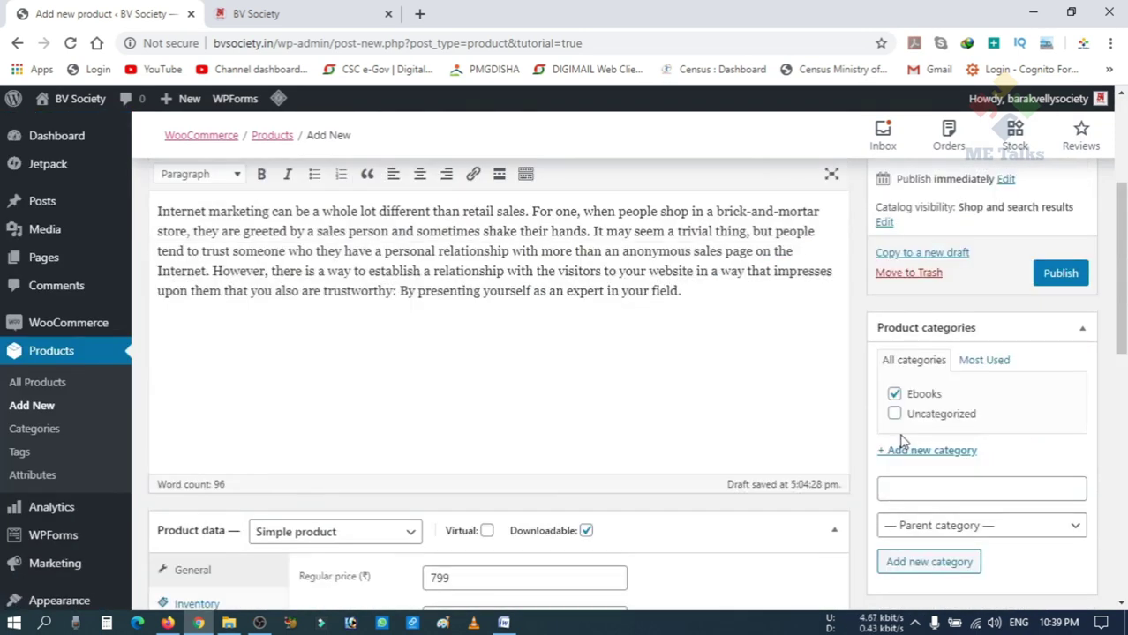
{"action": "left_click", "coordinate": [913, 347]}
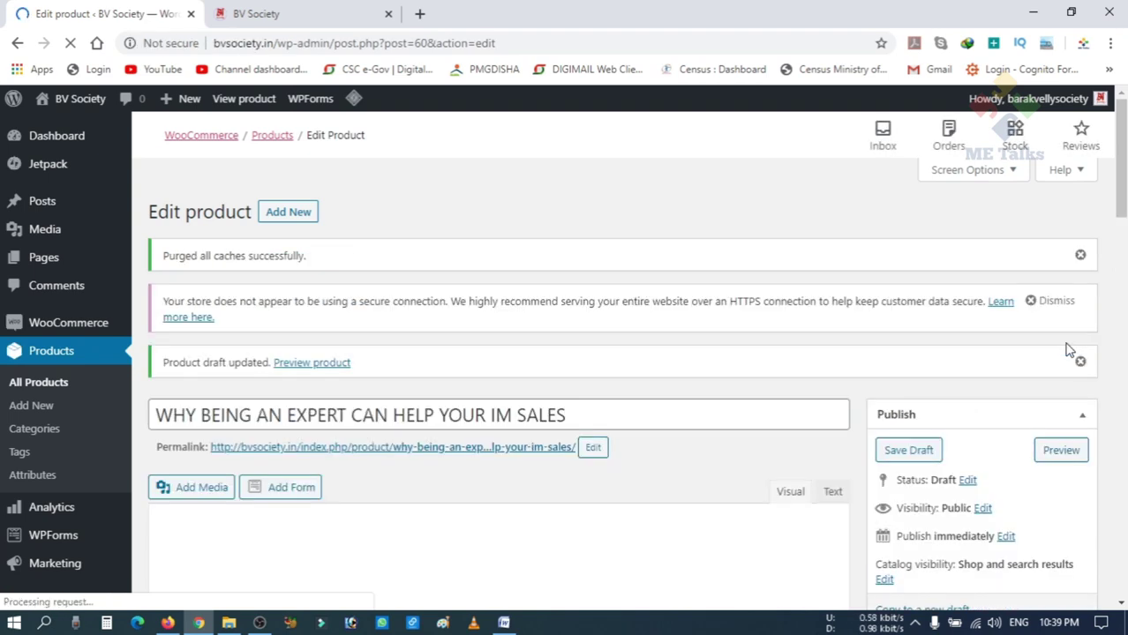
Preview the draft product page and examine its images, price, SKU, category, tags and description
{"action": "scroll", "coordinate": [964, 375], "scroll_direction": "down", "scroll_amount": 2}
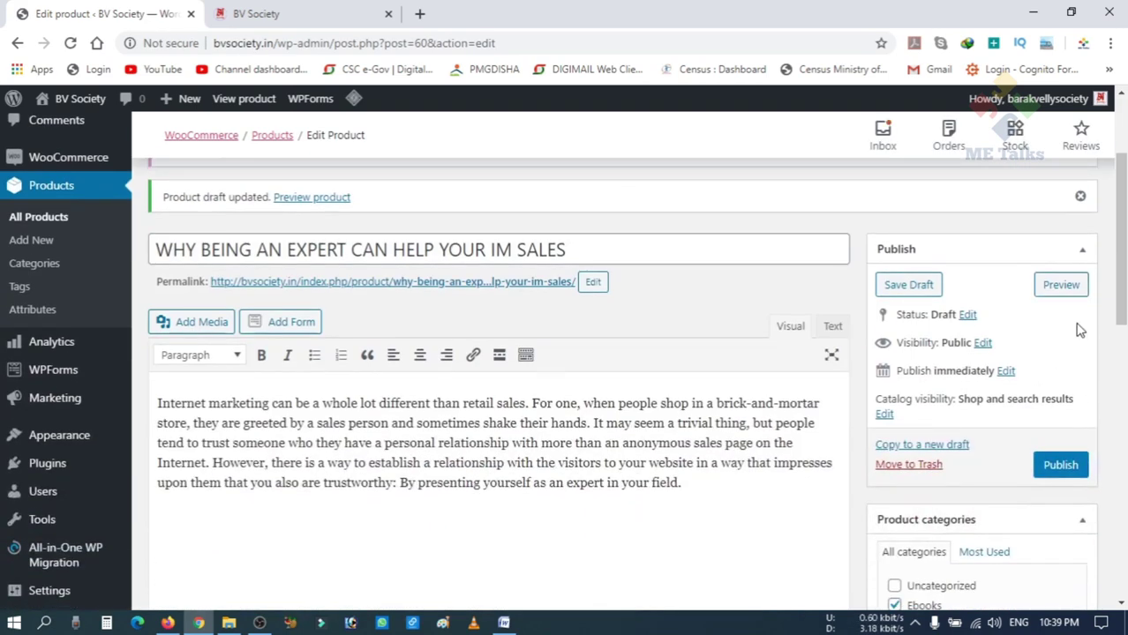
{"action": "left_click", "coordinate": [1064, 289]}
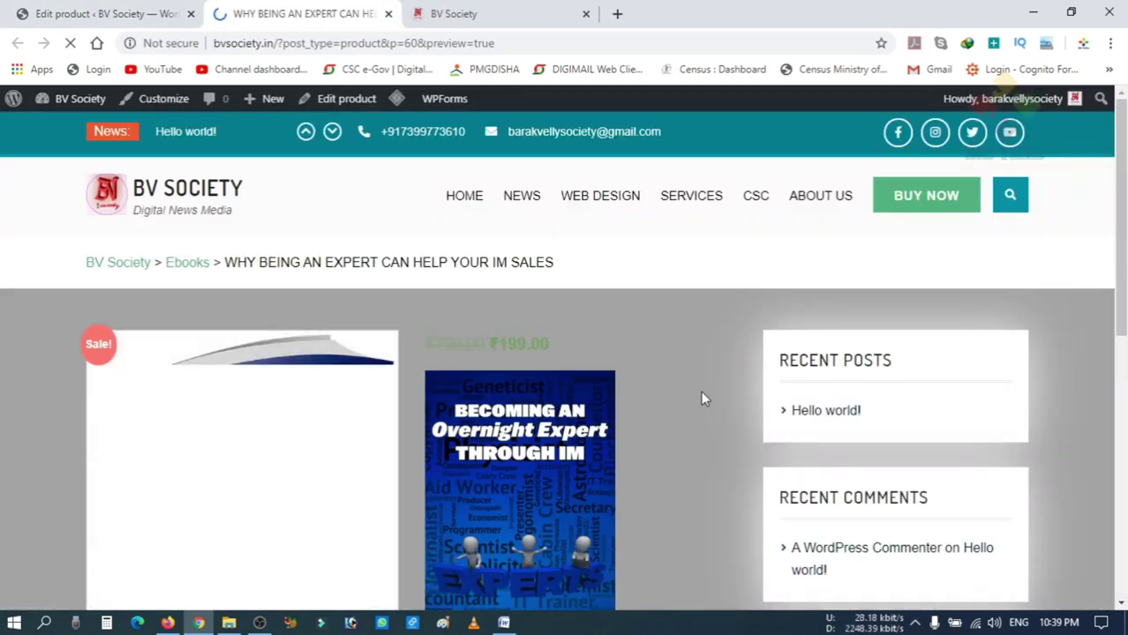
{"action": "scroll", "coordinate": [623, 424], "scroll_direction": "down", "scroll_amount": 2}
{"action": "scroll", "coordinate": [636, 445], "scroll_direction": "down", "scroll_amount": 1}
{"action": "scroll", "coordinate": [662, 456], "scroll_direction": "up", "scroll_amount": 1}
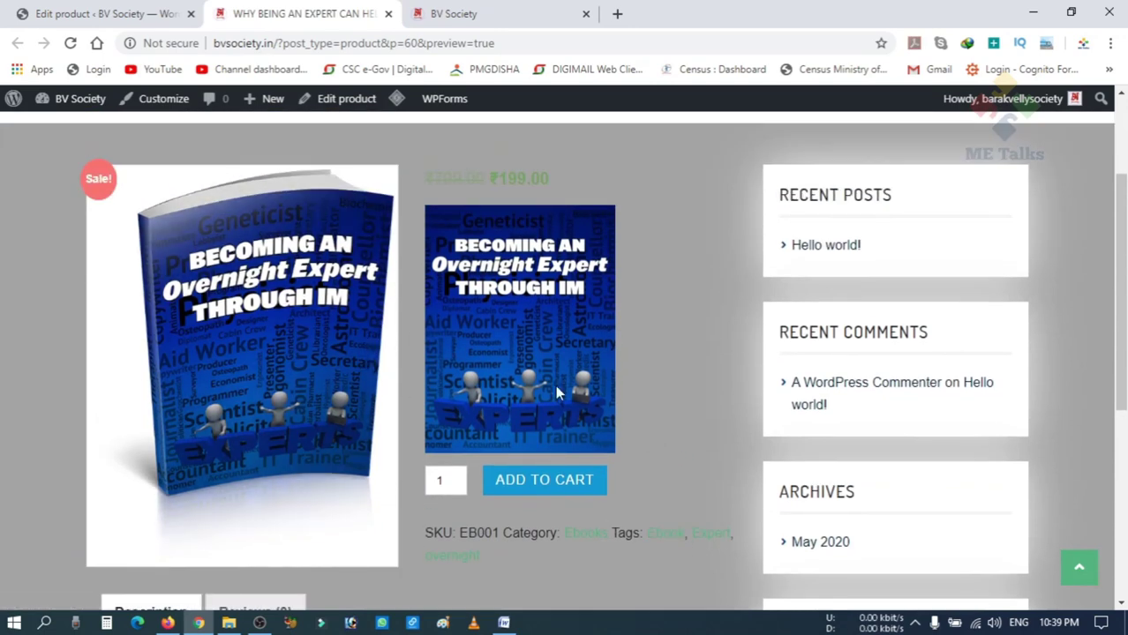
{"action": "scroll", "coordinate": [658, 369], "scroll_direction": "down", "scroll_amount": 2}
{"action": "scroll", "coordinate": [658, 375], "scroll_direction": "up", "scroll_amount": 2}
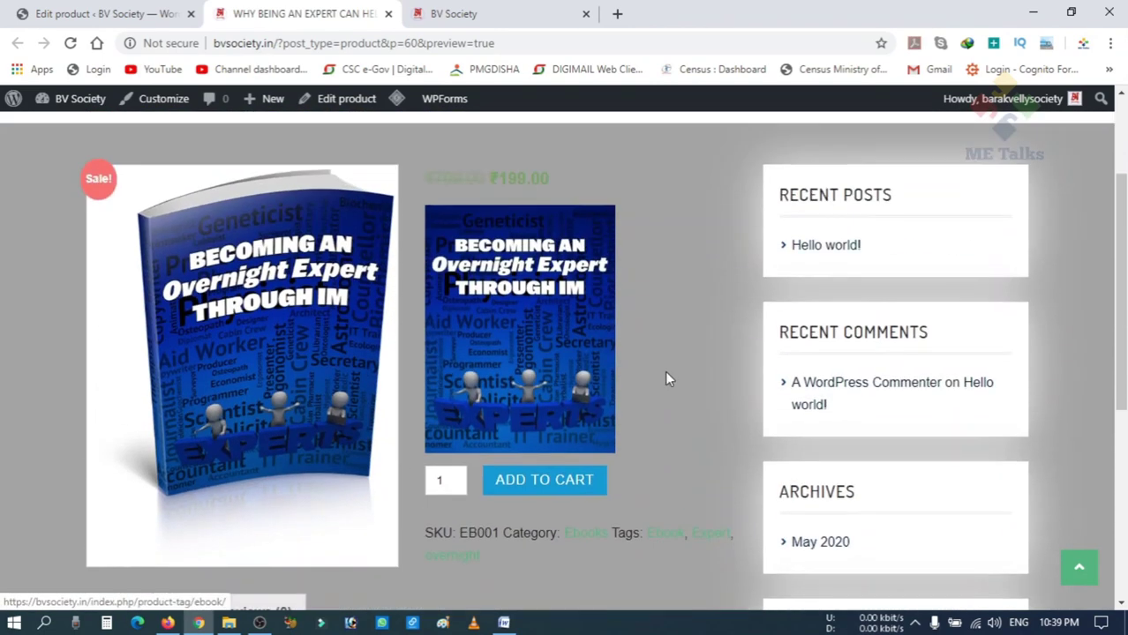
{"action": "scroll", "coordinate": [776, 410], "scroll_direction": "up", "scroll_amount": 2}
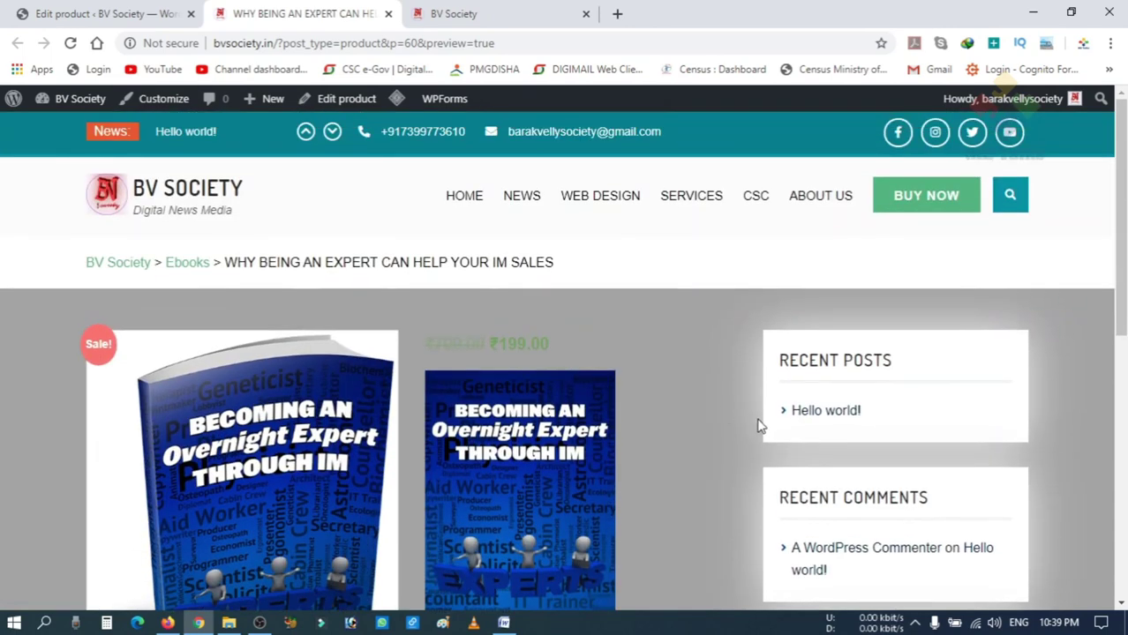
{"action": "scroll", "coordinate": [760, 423], "scroll_direction": "down", "scroll_amount": 8}
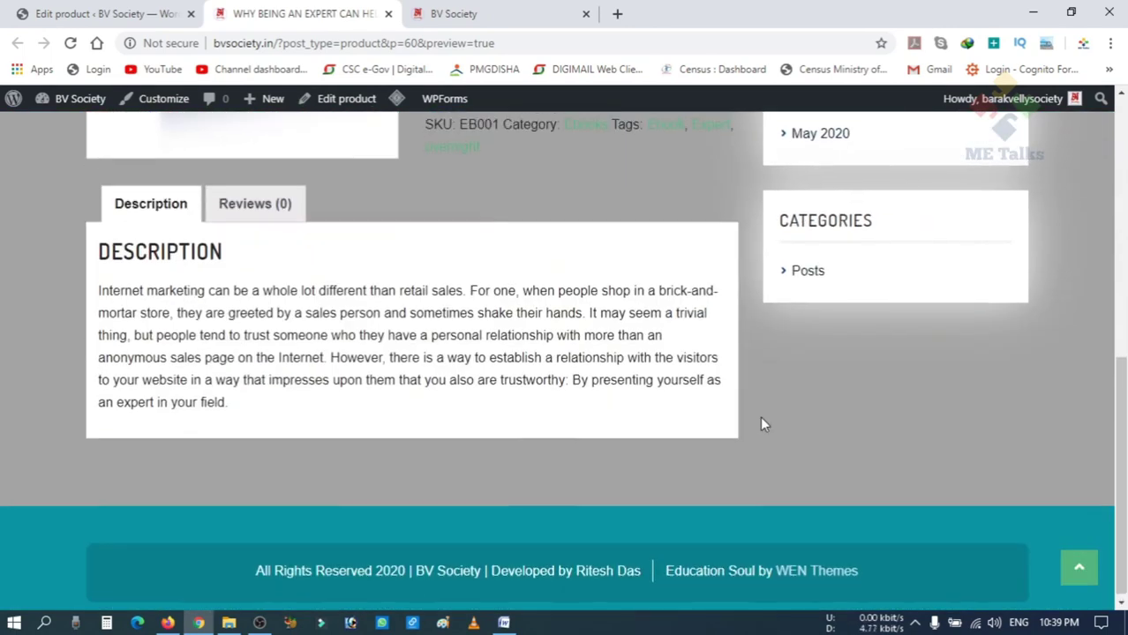
{"action": "scroll", "coordinate": [760, 423], "scroll_direction": "up", "scroll_amount": 8}
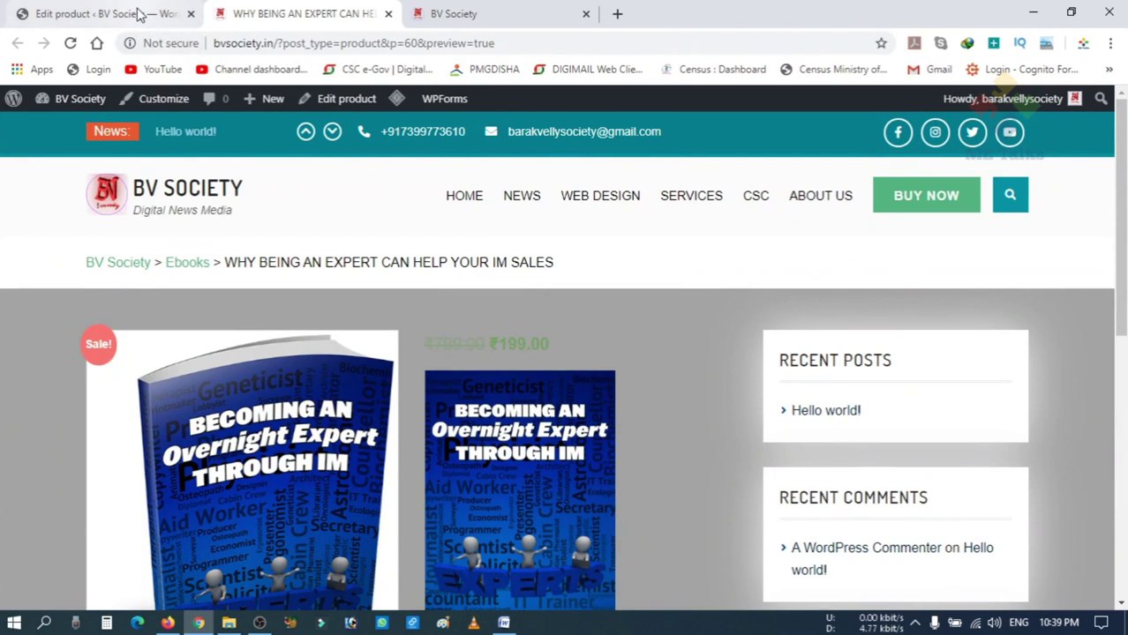
Return to the product editor, publish the ebook product, and open the list of all products
{"action": "left_click", "coordinate": [150, 13]}
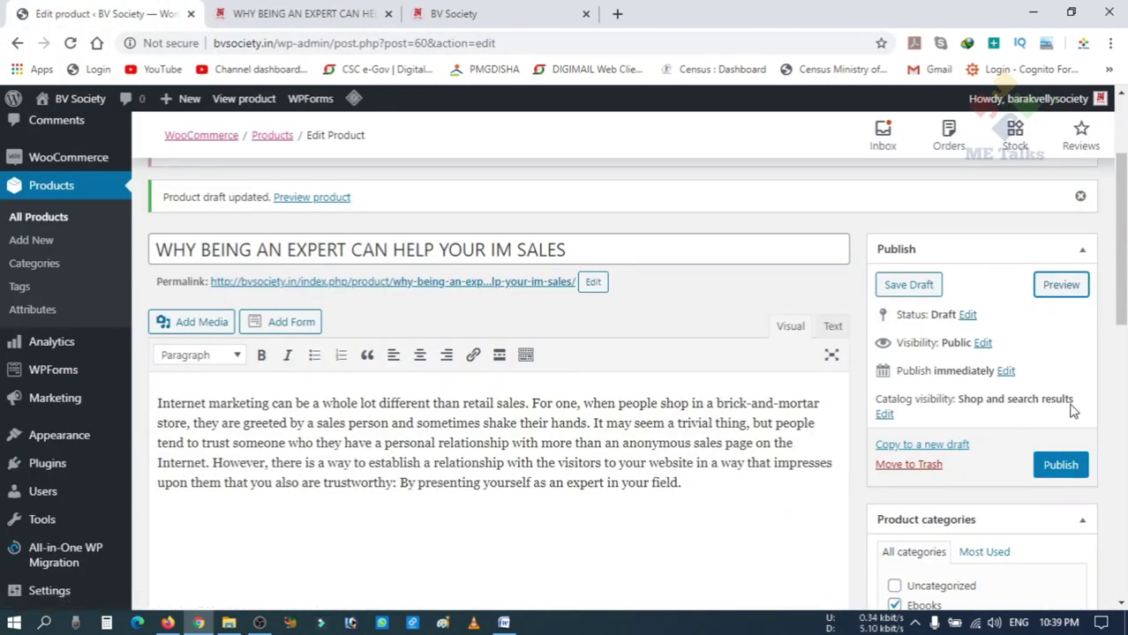
{"action": "scroll", "coordinate": [1041, 413], "scroll_direction": "down", "scroll_amount": 1}
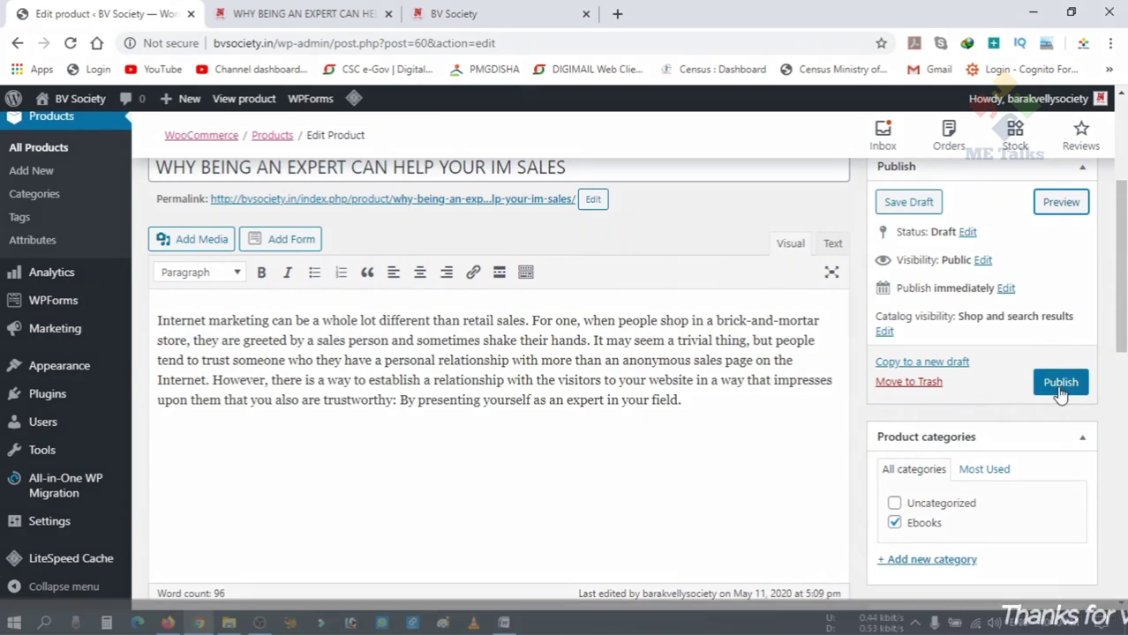
{"action": "left_click", "coordinate": [1059, 389]}
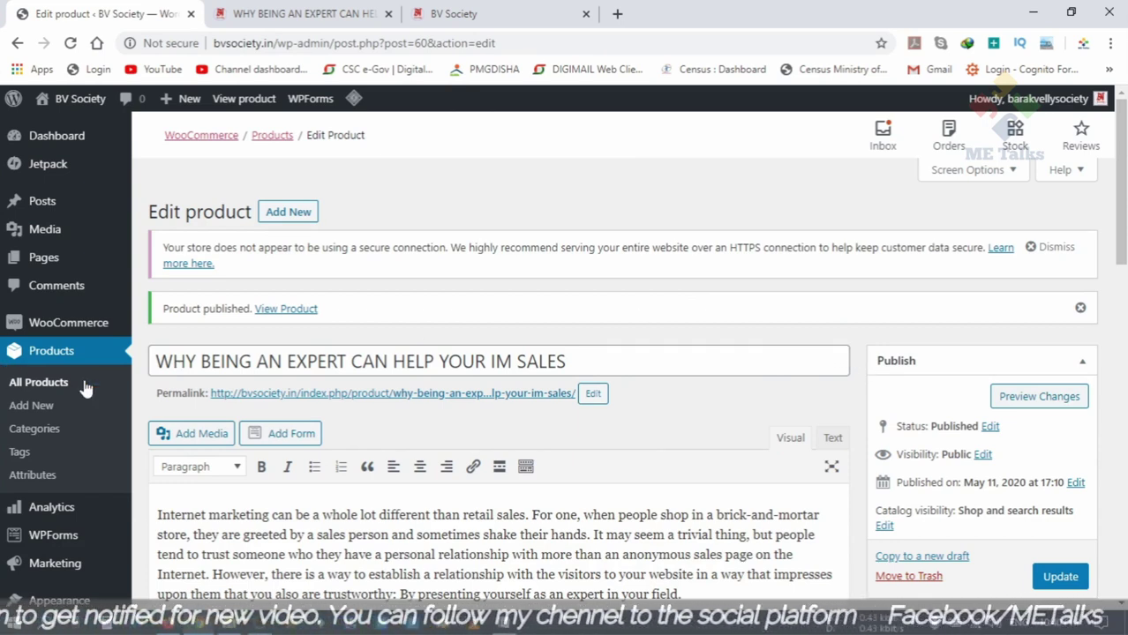
{"action": "left_click", "coordinate": [48, 362]}
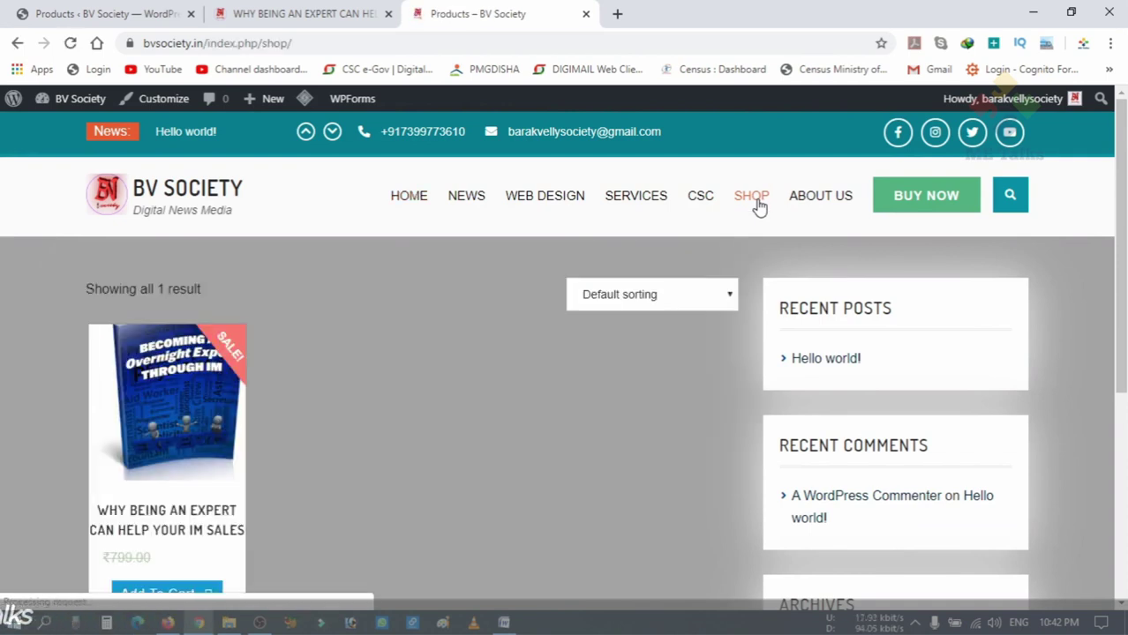
Open the published ebook from the shop page and examine its product details and reviews section
{"action": "scroll", "coordinate": [419, 431], "scroll_direction": "down", "scroll_amount": 1}
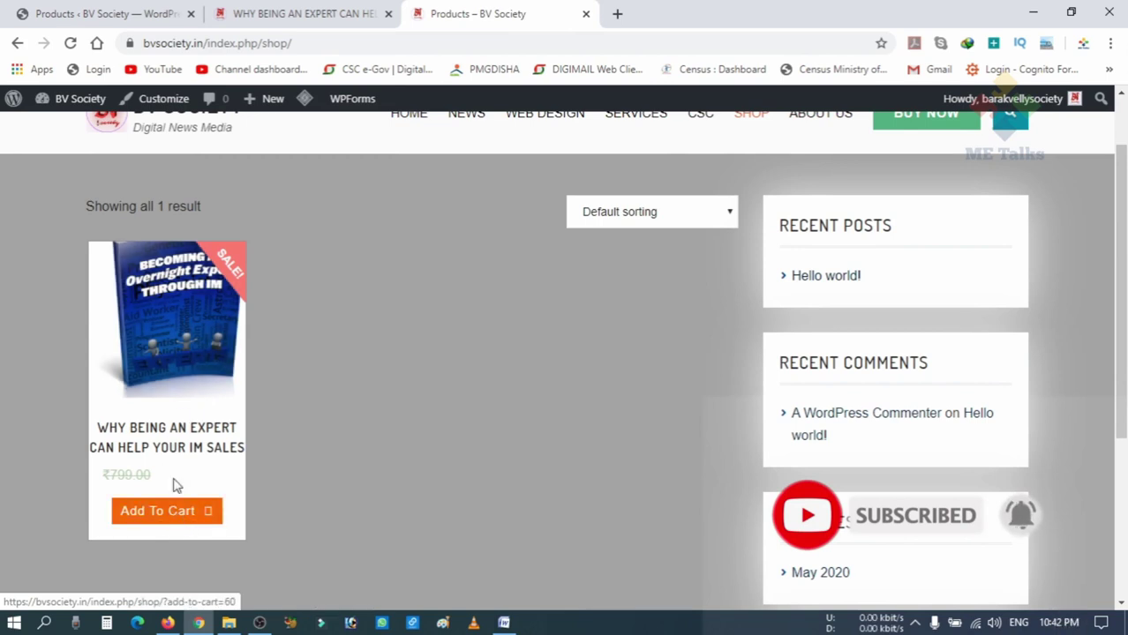
{"action": "left_click", "coordinate": [177, 387]}
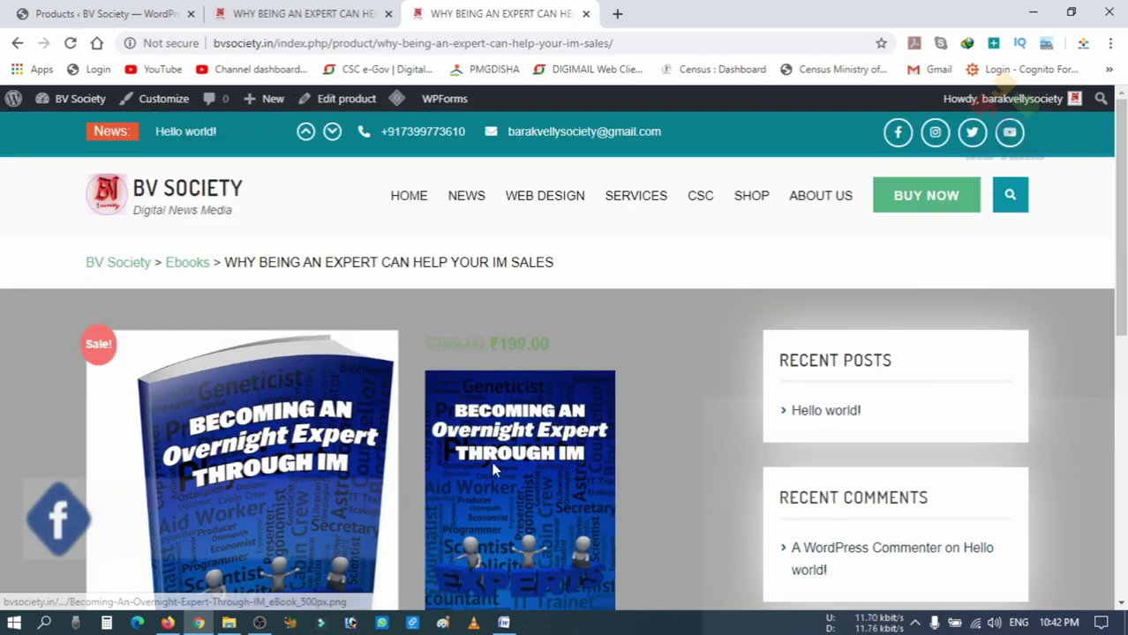
{"action": "scroll", "coordinate": [494, 470], "scroll_direction": "down", "scroll_amount": 4}
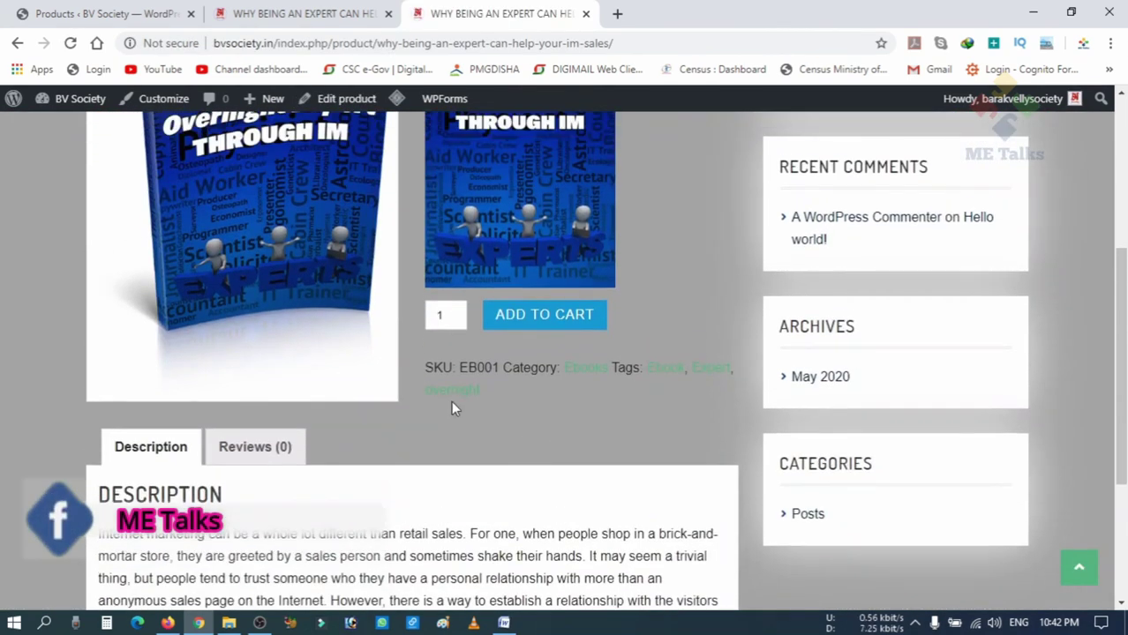
{"action": "scroll", "coordinate": [450, 403], "scroll_direction": "down", "scroll_amount": 2}
{"action": "left_click", "coordinate": [258, 283]}
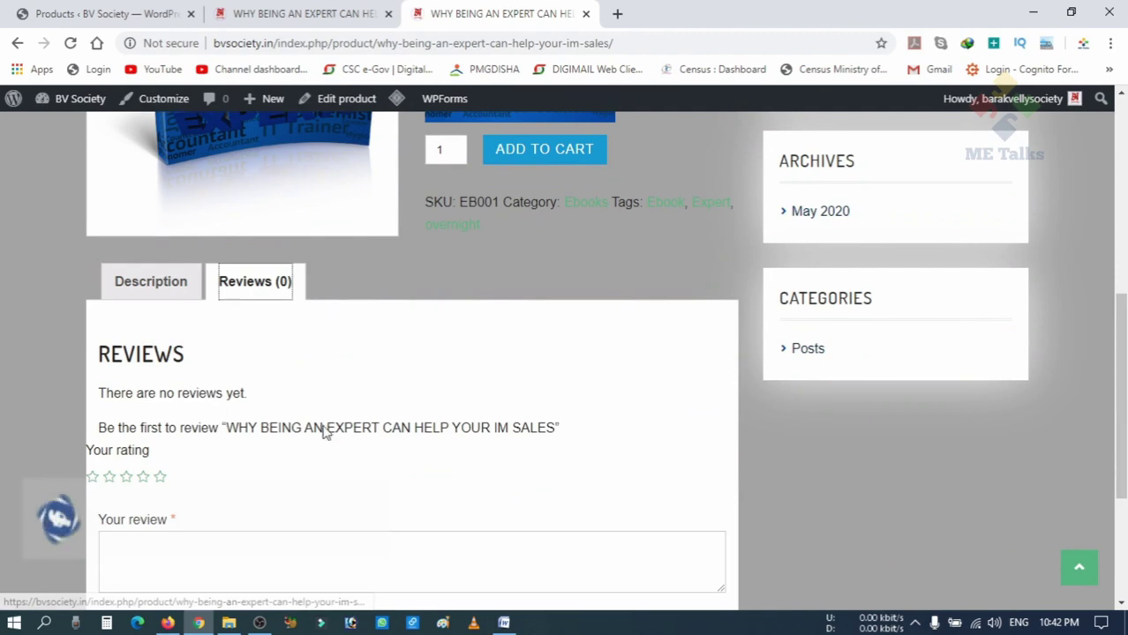
{"action": "scroll", "coordinate": [292, 450], "scroll_direction": "down", "scroll_amount": 2}
{"action": "scroll", "coordinate": [290, 420], "scroll_direction": "up", "scroll_amount": 8}
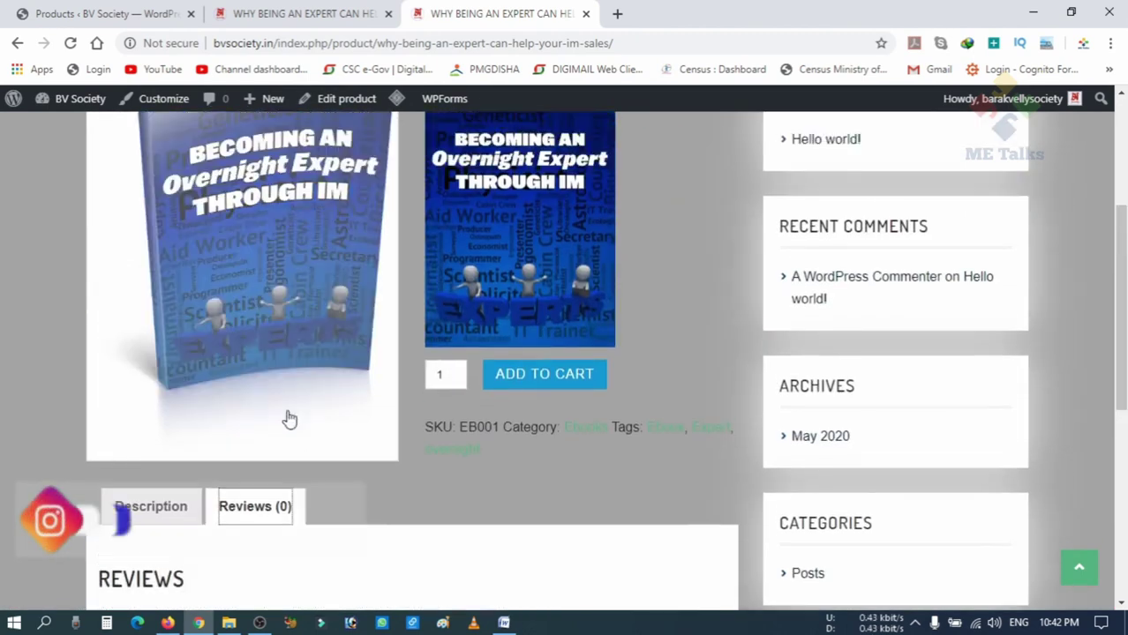
{"action": "scroll", "coordinate": [414, 423], "scroll_direction": "down", "scroll_amount": 2}
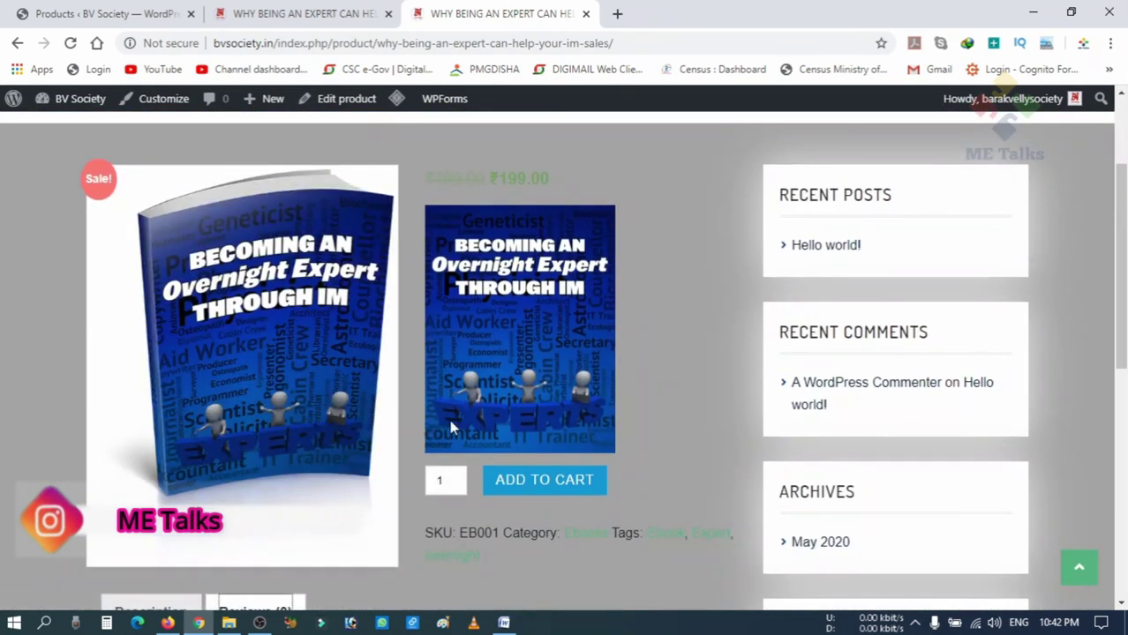
{"action": "scroll", "coordinate": [452, 424], "scroll_direction": "up", "scroll_amount": 1}
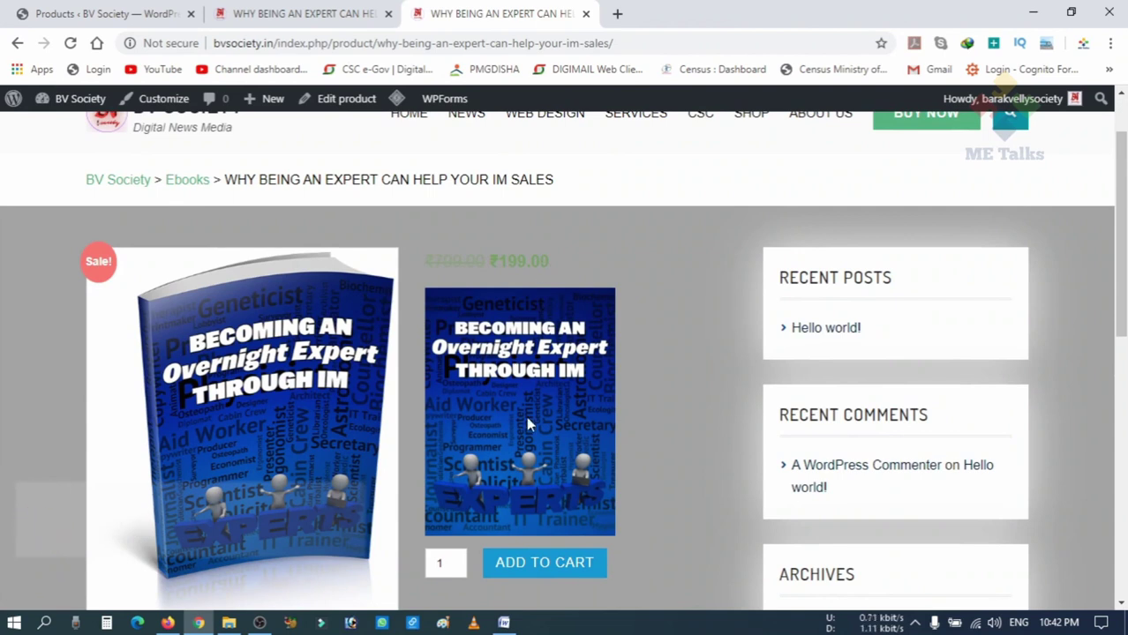
{"action": "scroll", "coordinate": [526, 416], "scroll_direction": "up", "scroll_amount": 1}
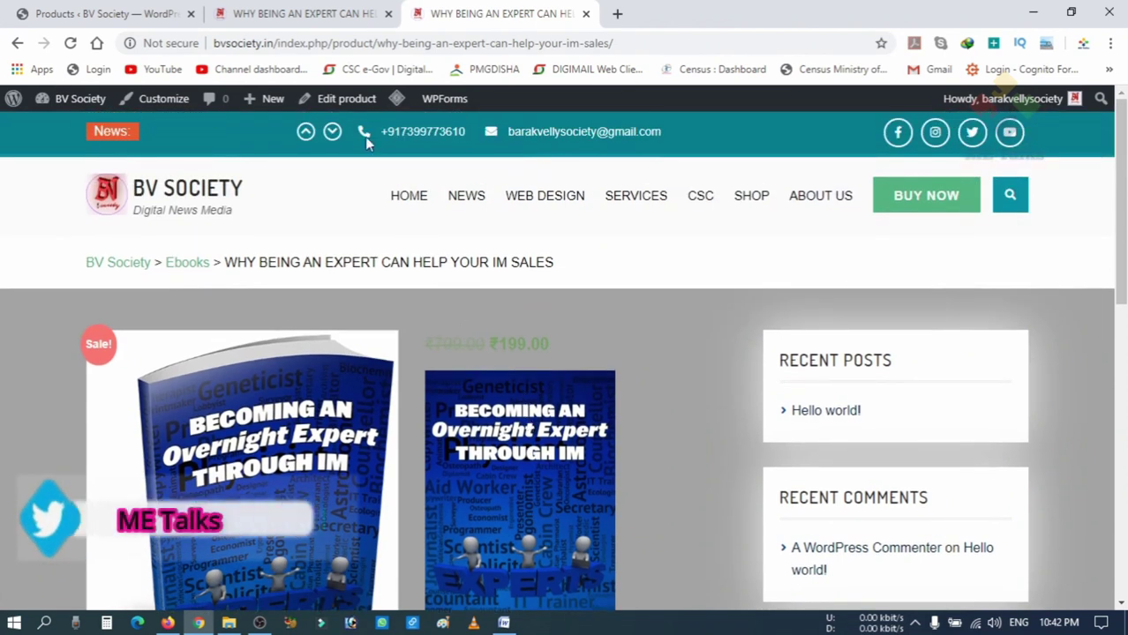